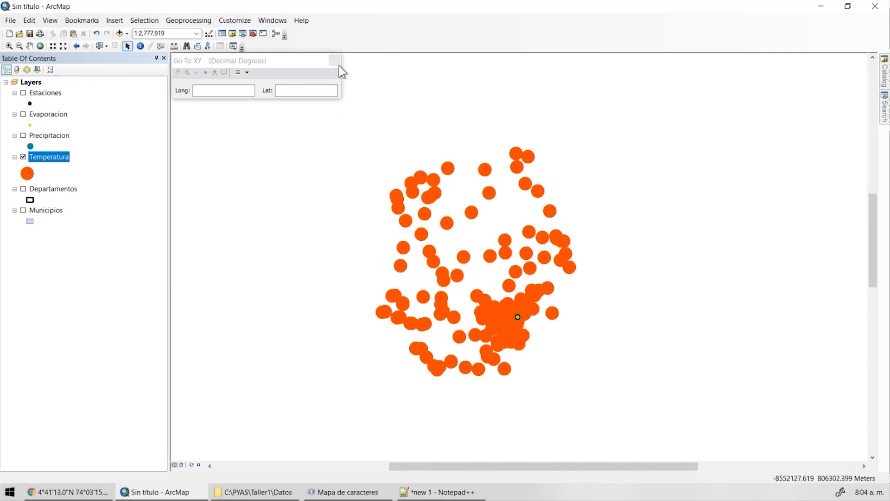
Close the Go To XY window, turn on Departamentos, and zoom to 1:2,000,000 centred on the stations.
click(335, 61)
click(127, 46)
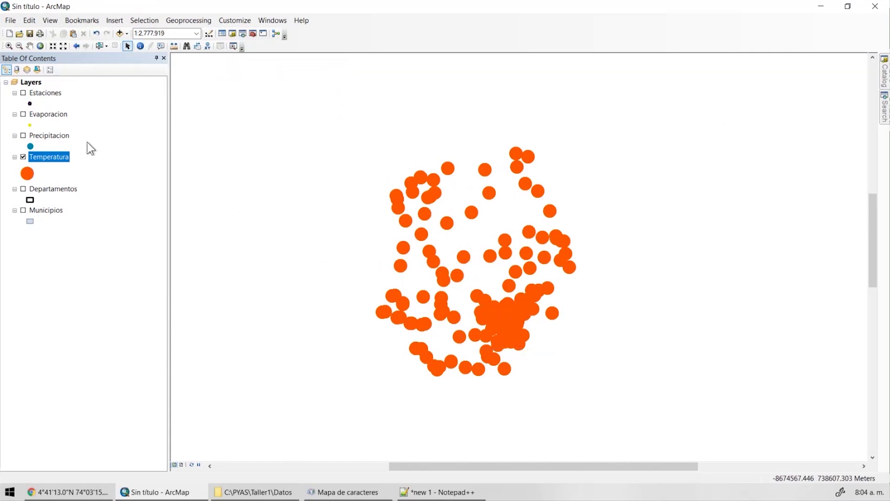
scroll(520, 246, up, 1)
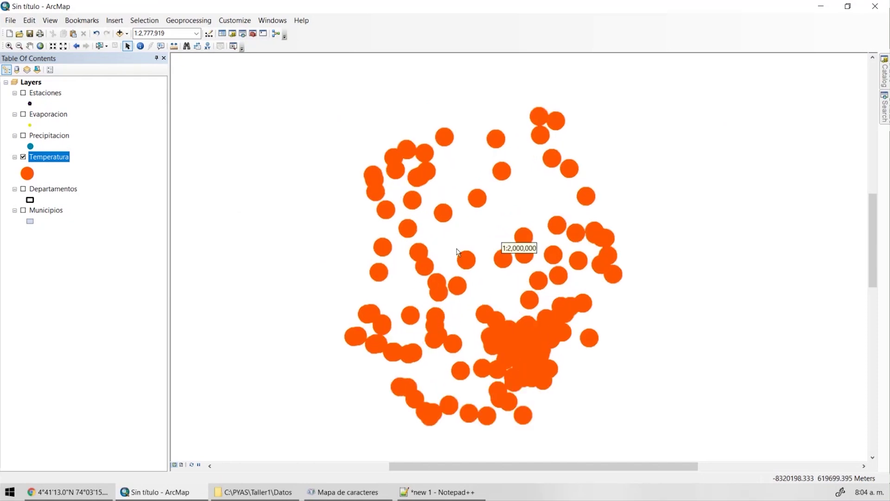
click(23, 189)
scroll(493, 232, up, 1)
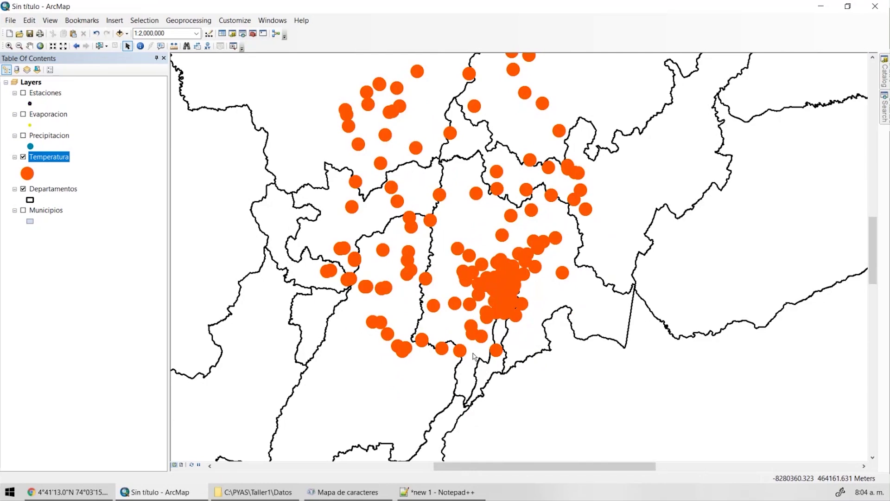
key(Up)
key(Left)
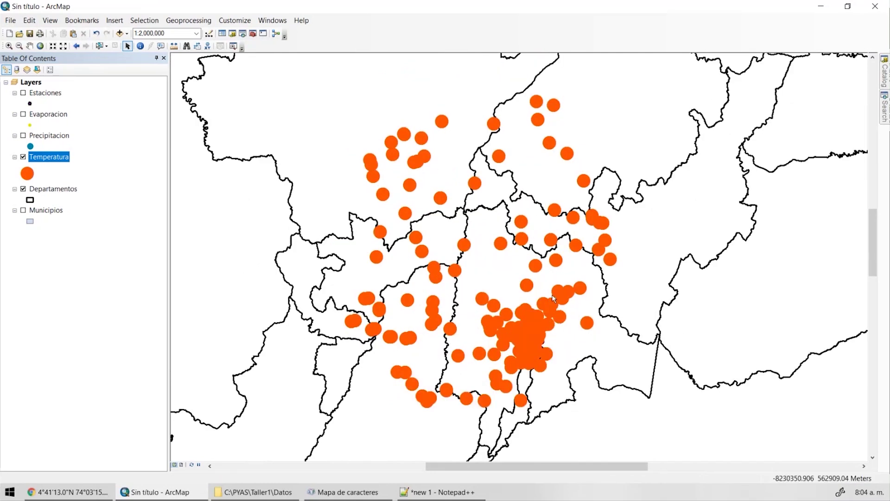
Open the Temperatura attribute table and dock it below the map.
right_click(61, 163)
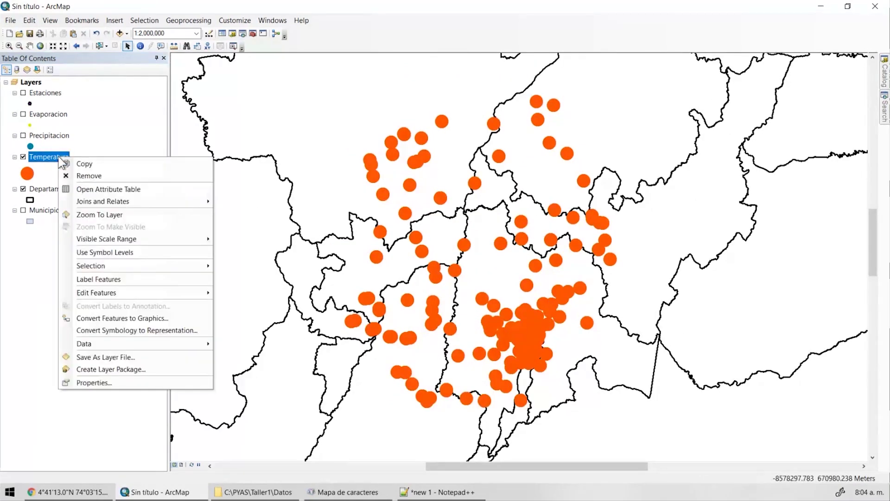
click(95, 190)
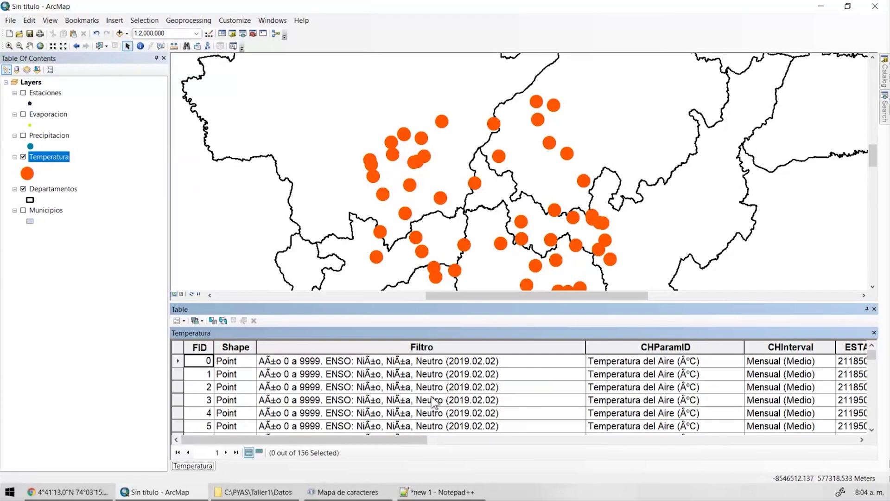
drag(170, 246, 98, 247)
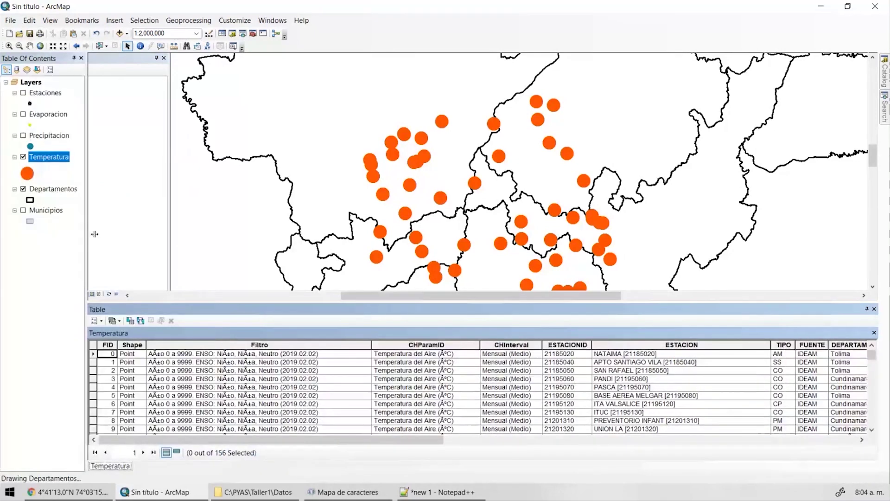
drag(253, 333, 436, 460)
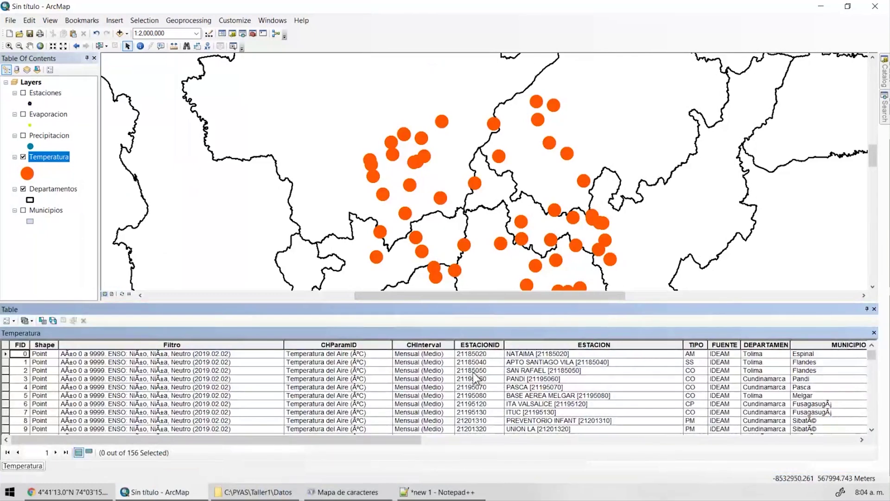
drag(412, 440, 850, 450)
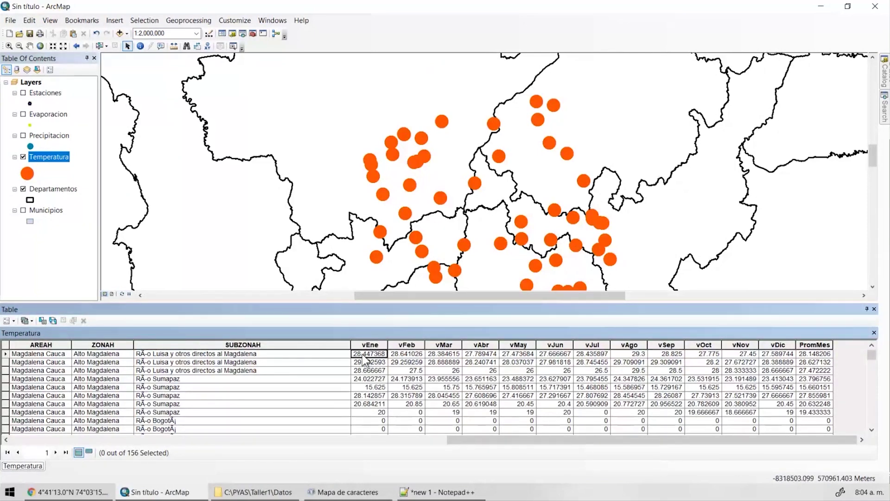
drag(483, 440, 73, 441)
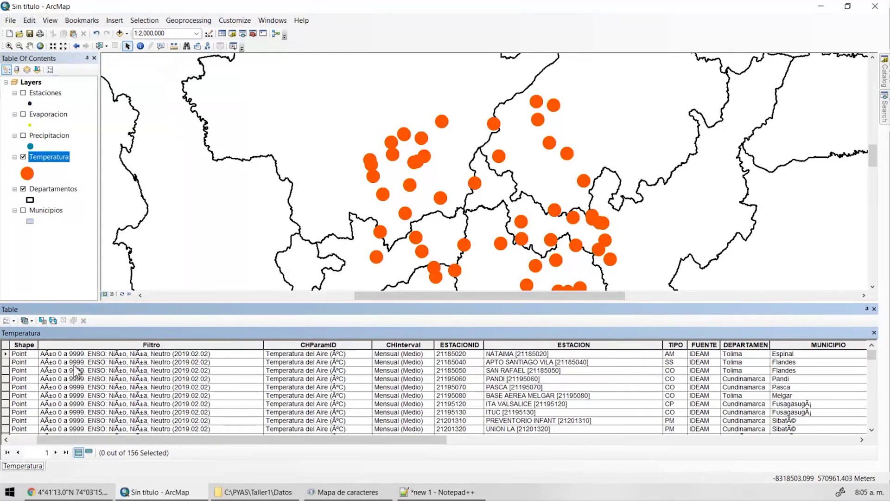
drag(347, 442, 761, 452)
Sort the Temperatura records by PromMes in ascending order.
click(419, 356)
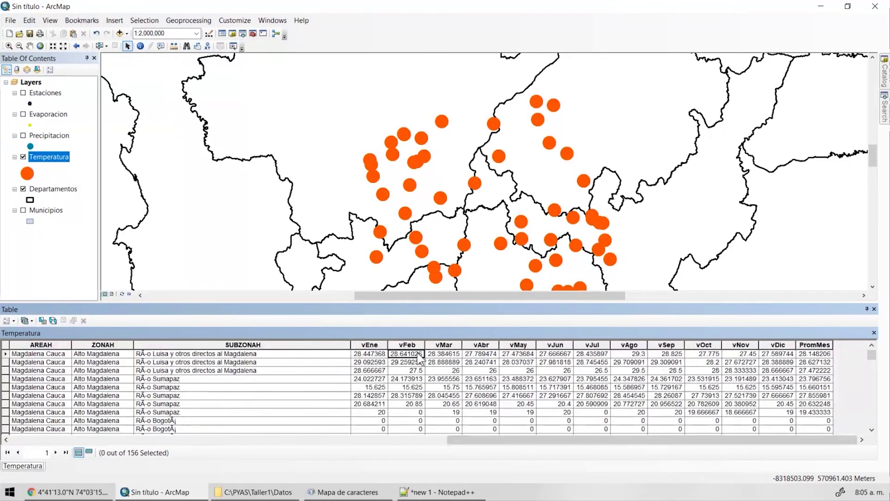
click(445, 354)
double_click(821, 344)
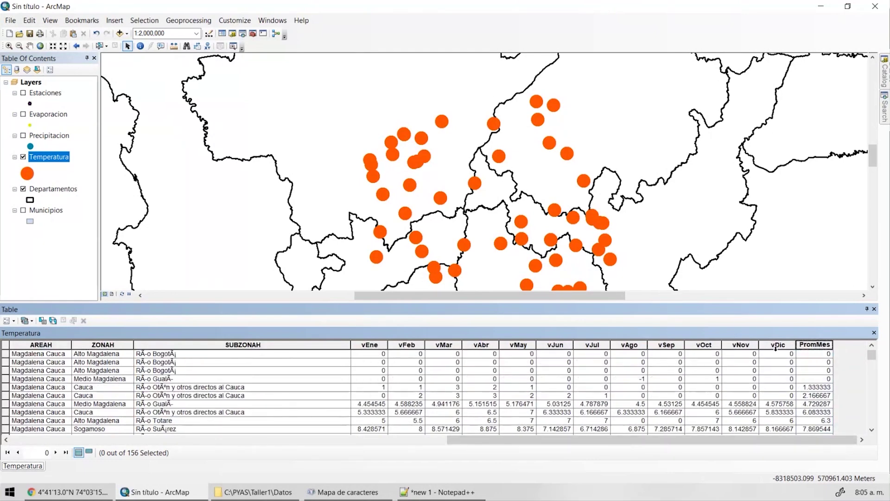
double_click(811, 344)
double_click(816, 345)
Select the six lowest-PromMes rows and zoom the map to 1:500,000 around those stations.
drag(5, 354, 4, 396)
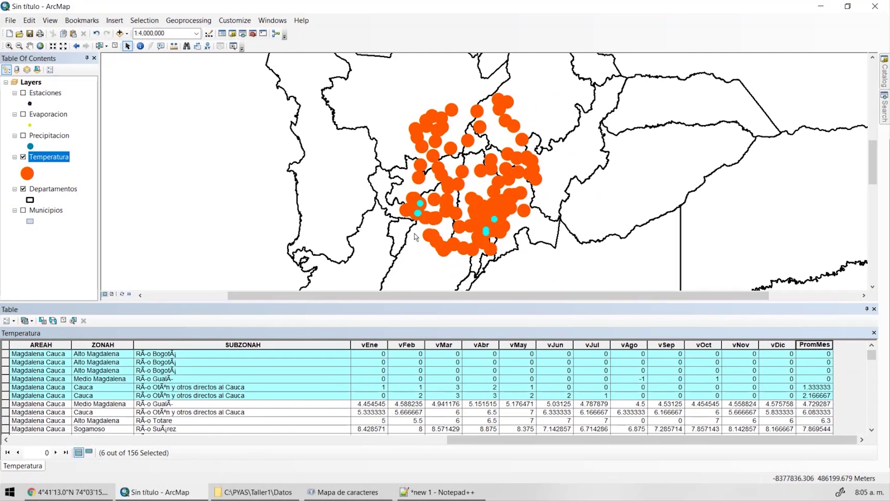
mouse_move(477, 238)
scroll(435, 195, down, 3)
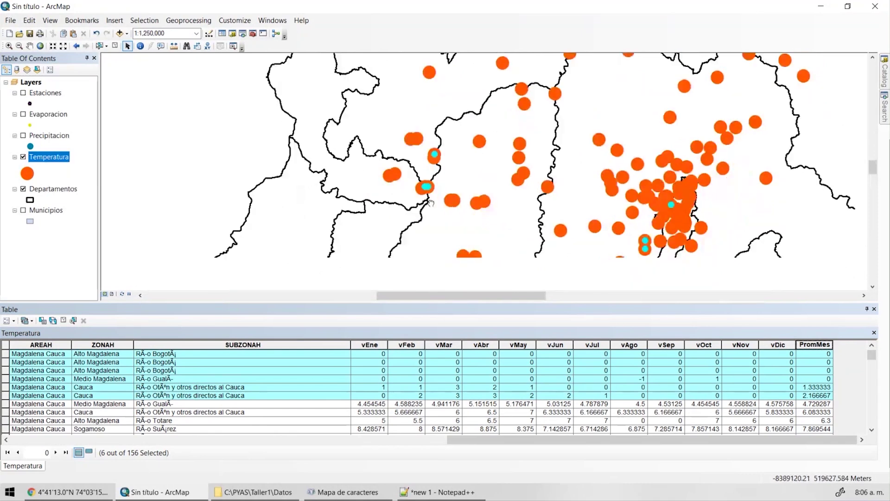
scroll(436, 179, down, 2)
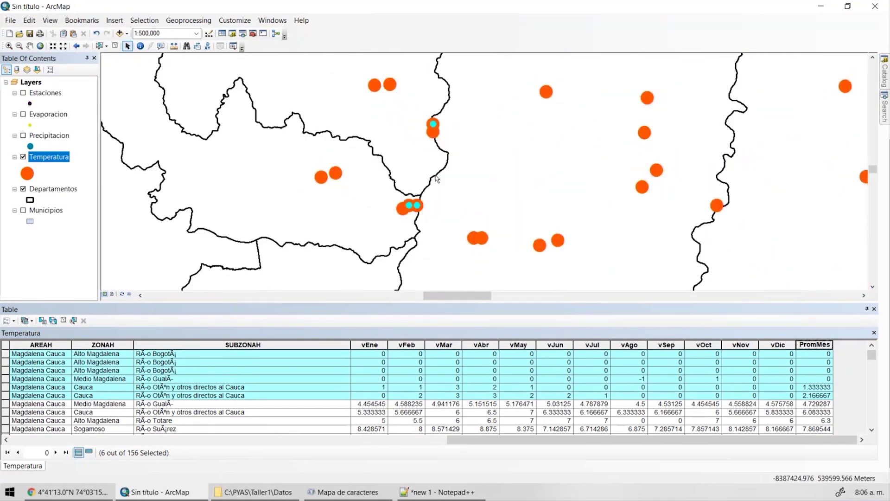
Enable the ArcBruTile toolbar and dock it in one row above the map.
right_click(208, 49)
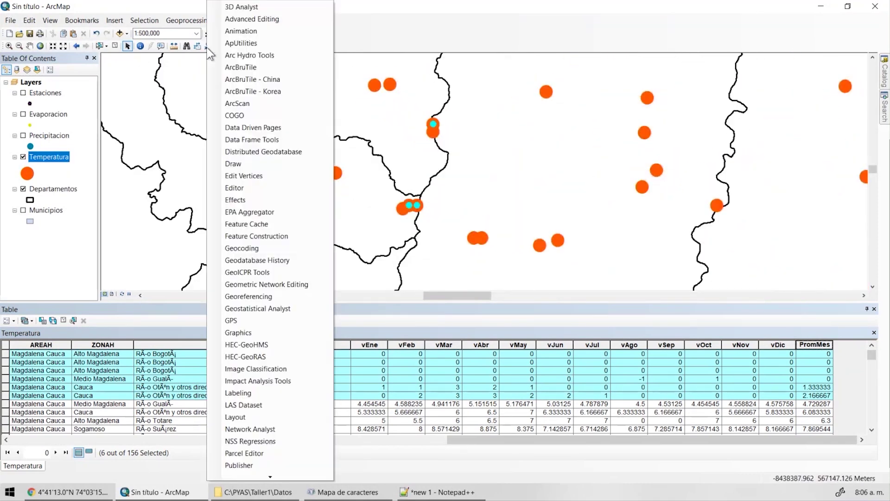
click(240, 67)
drag(105, 96, 265, 78)
right_click(251, 38)
drag(416, 78, 395, 64)
Add Bing Satellite as the basemap and zoom in to 1:250,000.
click(234, 74)
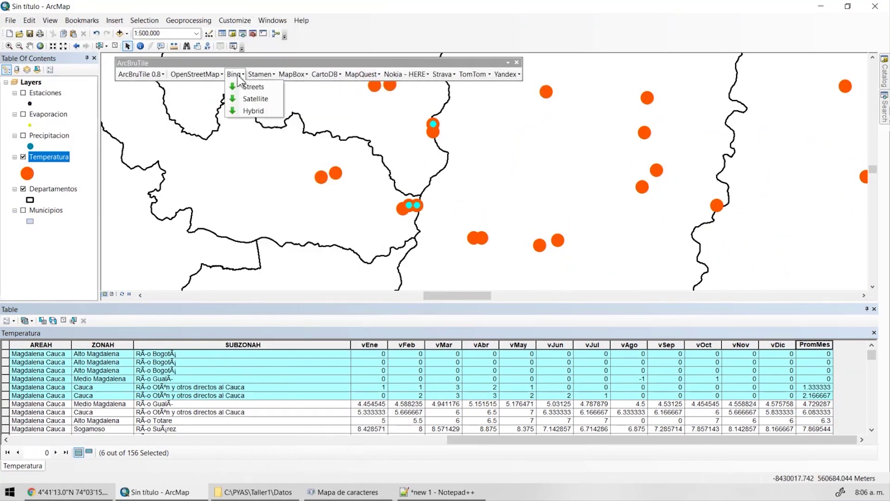
click(271, 99)
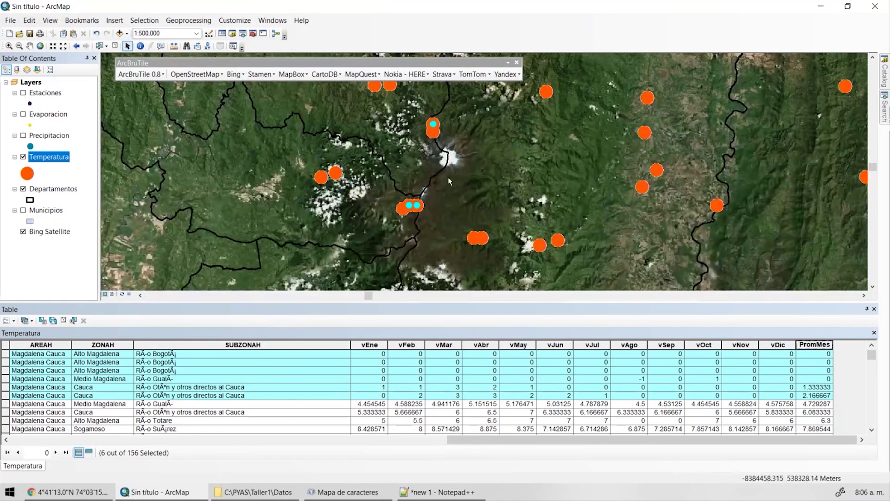
scroll(435, 138, up, 2)
scroll(434, 136, up, 1)
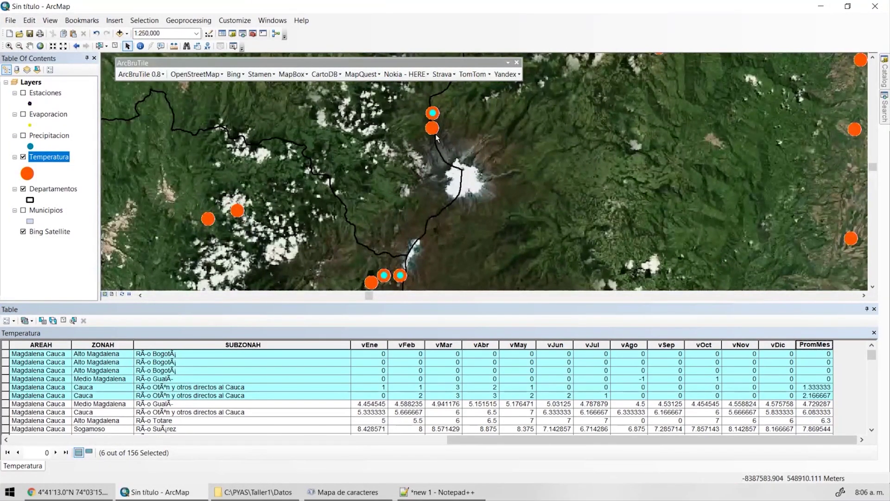
click(51, 158)
Set the Temperatura layer's display transparency to 50% and apply it.
double_click(53, 160)
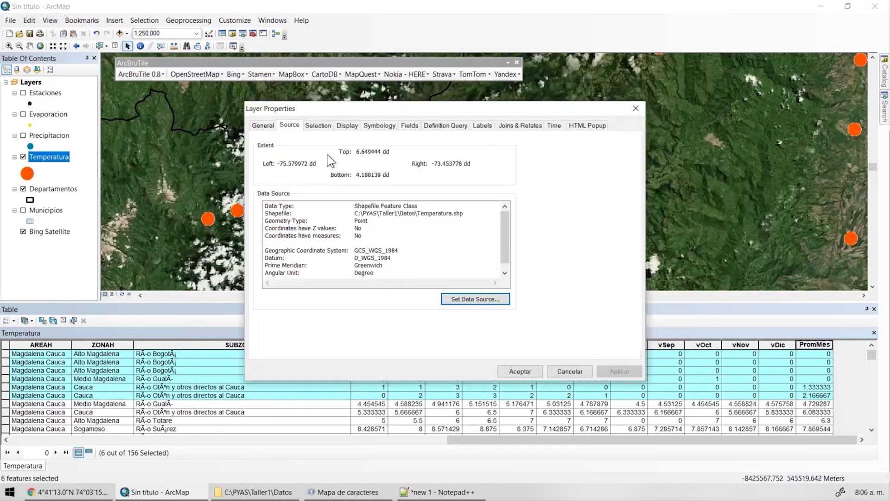
click(346, 126)
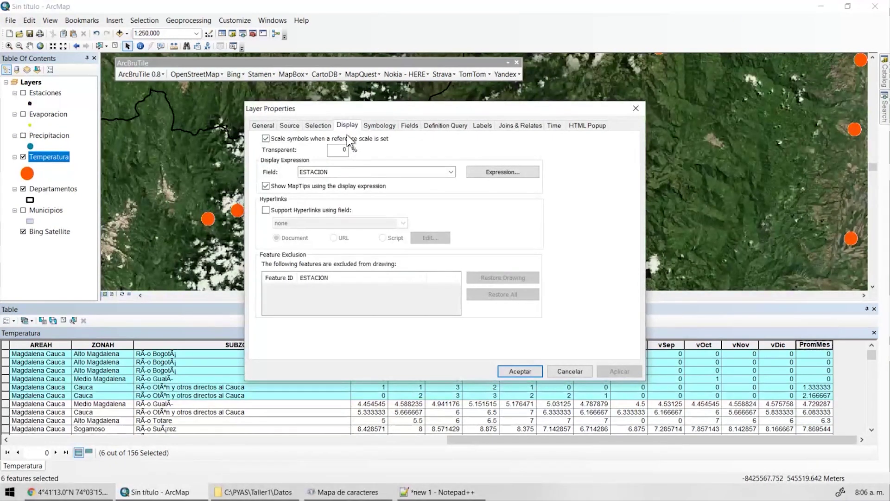
double_click(351, 151)
text(5)
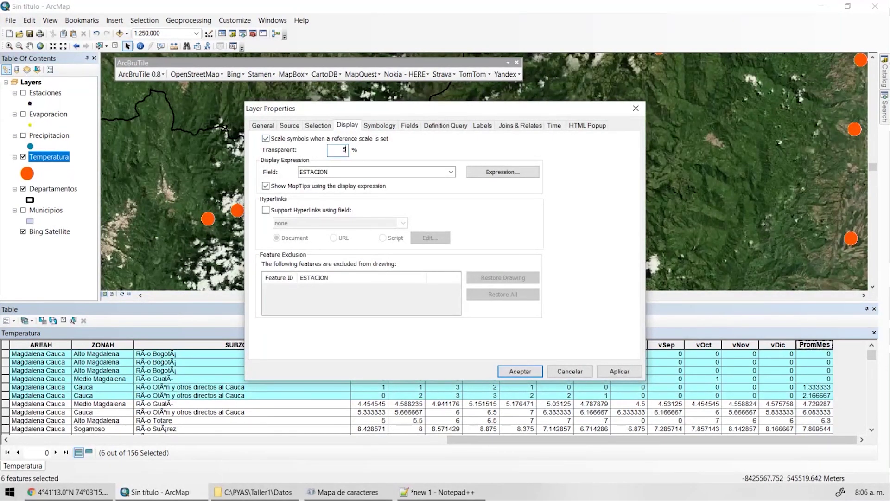
click(621, 369)
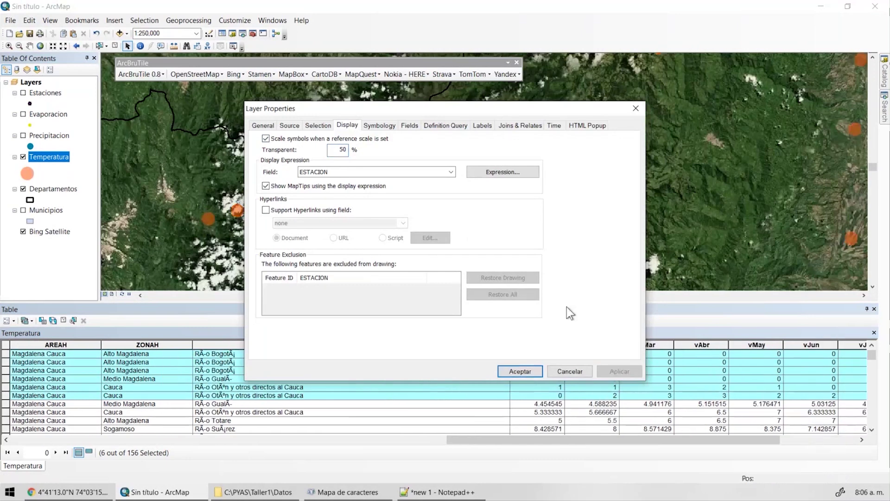
drag(435, 108, 352, 330)
key(Return)
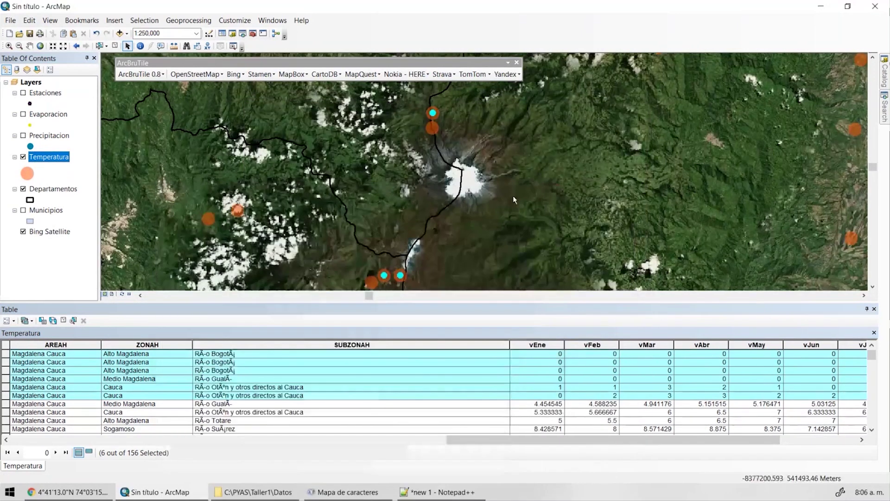
double_click(52, 158)
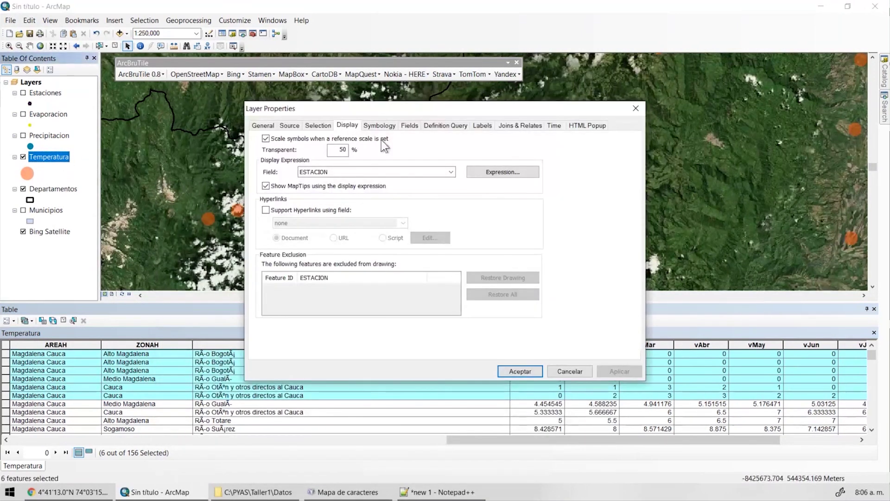
click(520, 371)
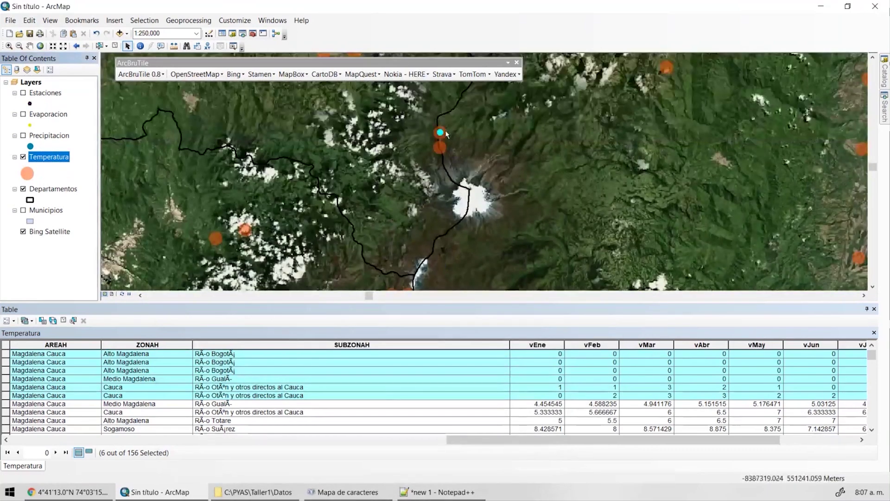
Pan the map across the selected stations and switch off the Bing Satellite basemap.
scroll(446, 135, up, 3)
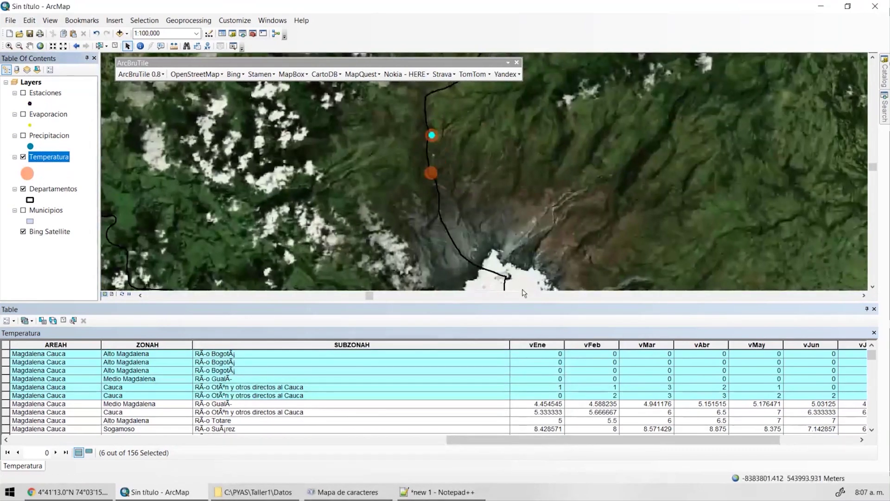
mouse_move(489, 254)
mouse_down()
mouse_move(534, 150)
mouse_move(555, 127)
mouse_up()
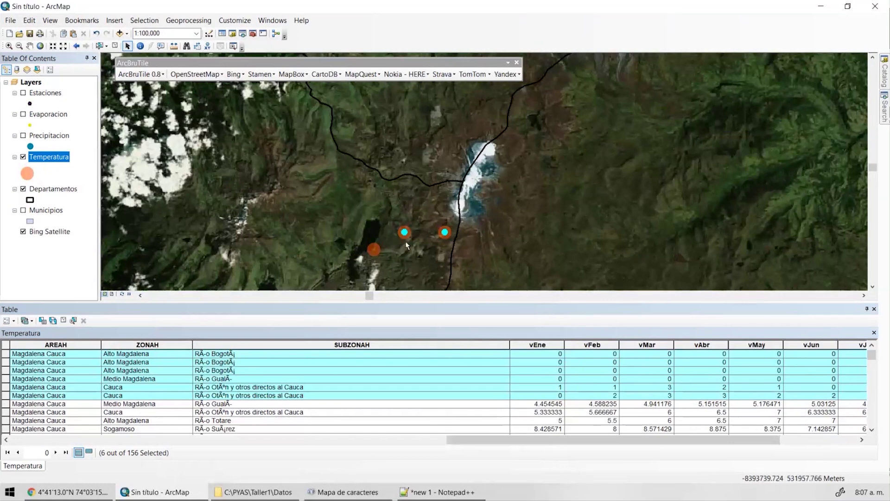
drag(445, 231, 453, 155)
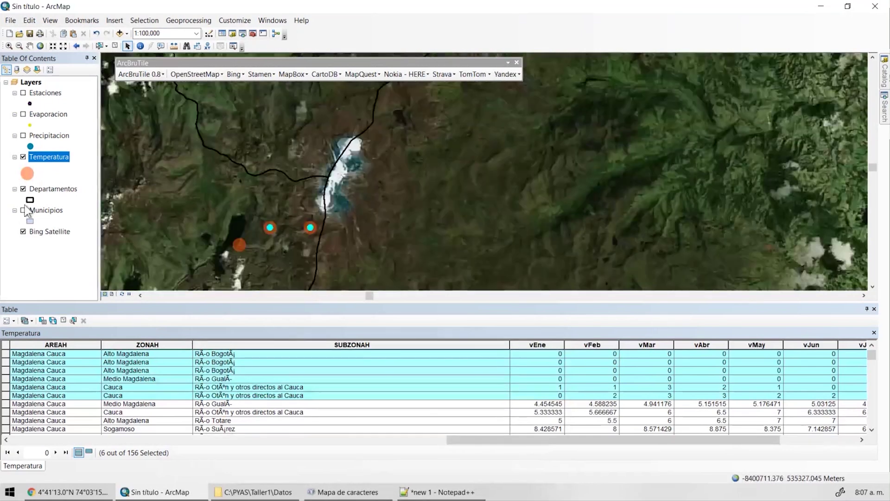
click(22, 232)
Clear the station selection and scroll the attribute table right to the PromMes column.
scroll(427, 207, up, 4)
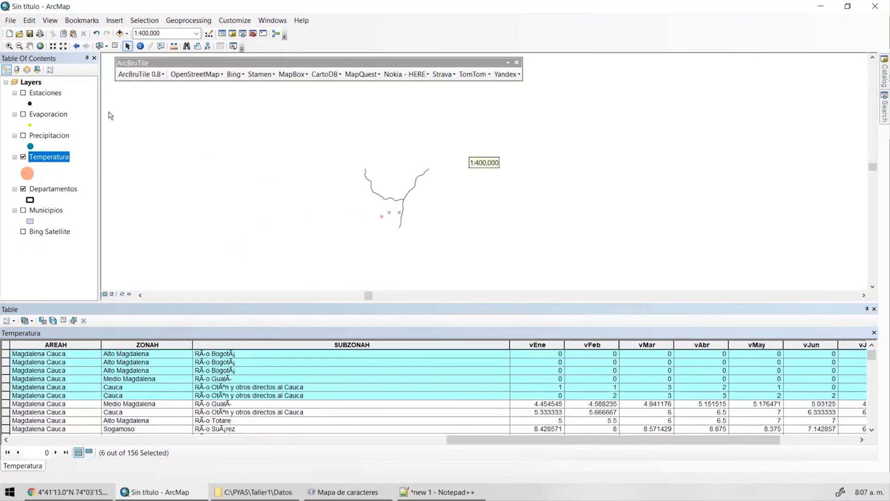
click(155, 94)
scroll(547, 218, up, 2)
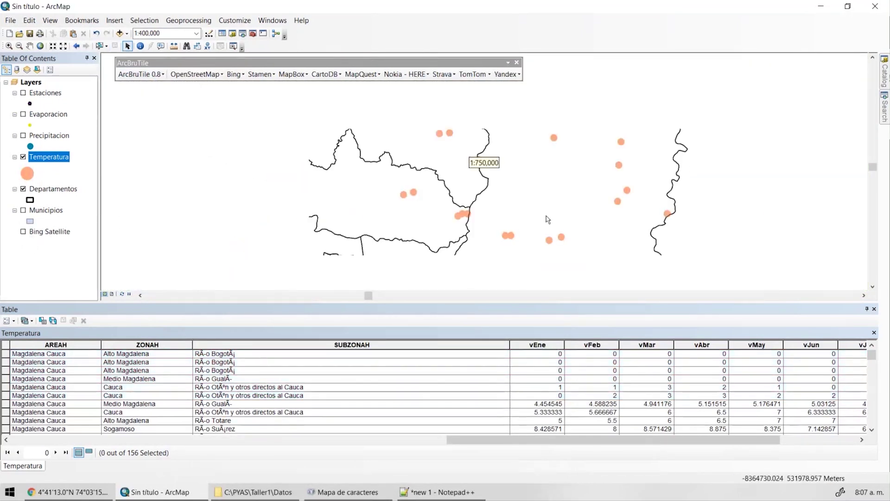
drag(692, 441, 770, 440)
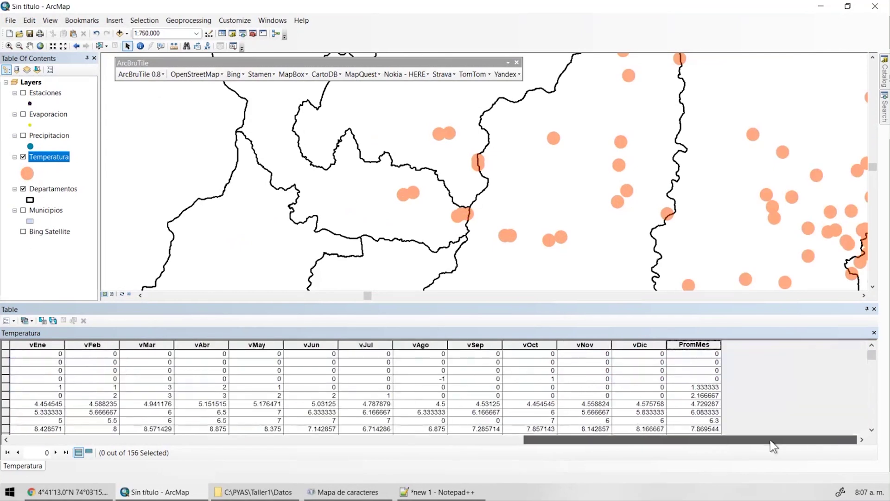
Select the PromMes column with no records selected and zoom out to 1:6,000,000.
click(122, 403)
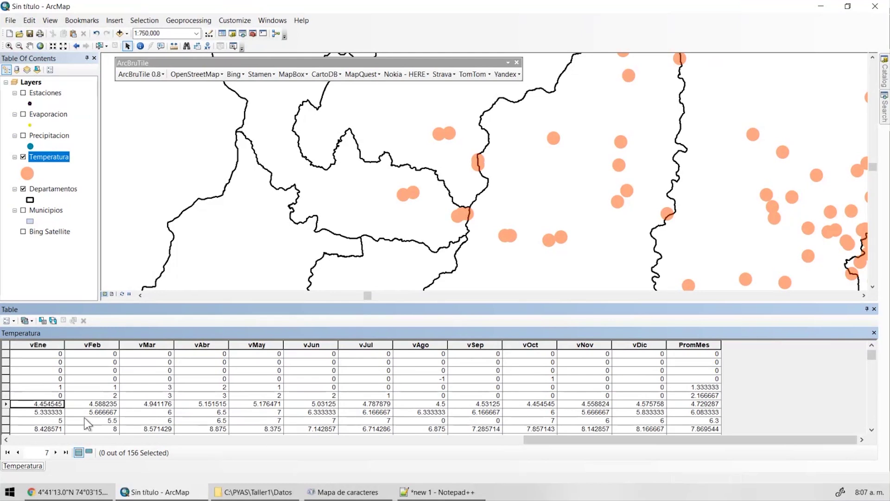
drag(6, 396, 12, 361)
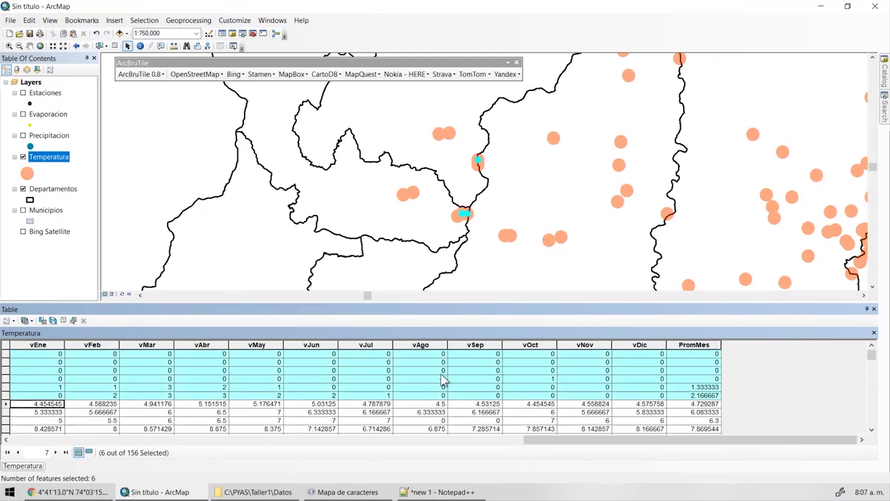
click(693, 346)
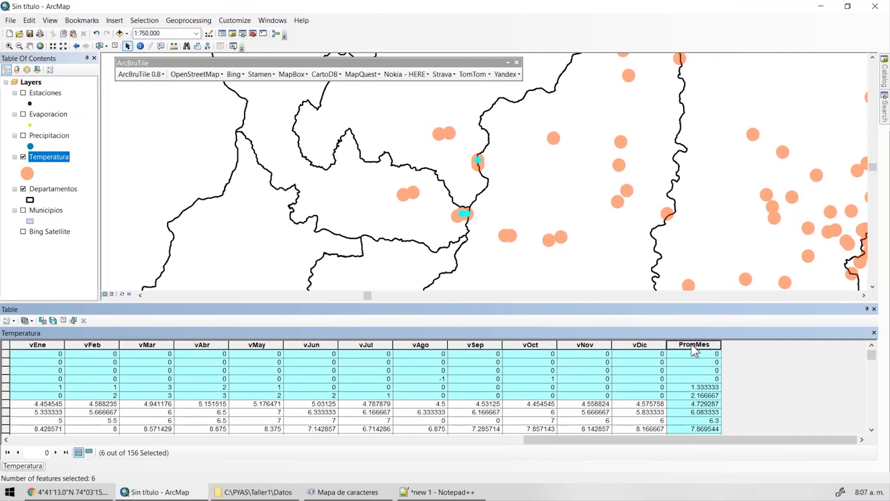
key(ctrl+shift+a)
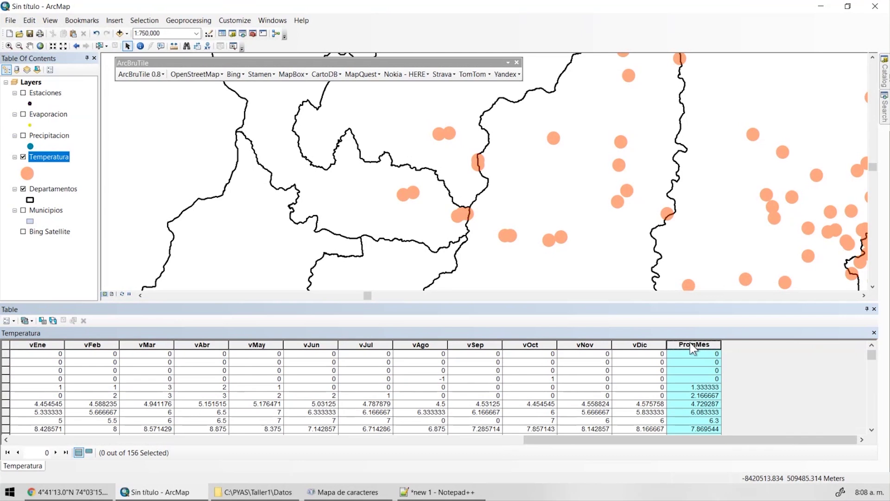
scroll(639, 142, up, 5)
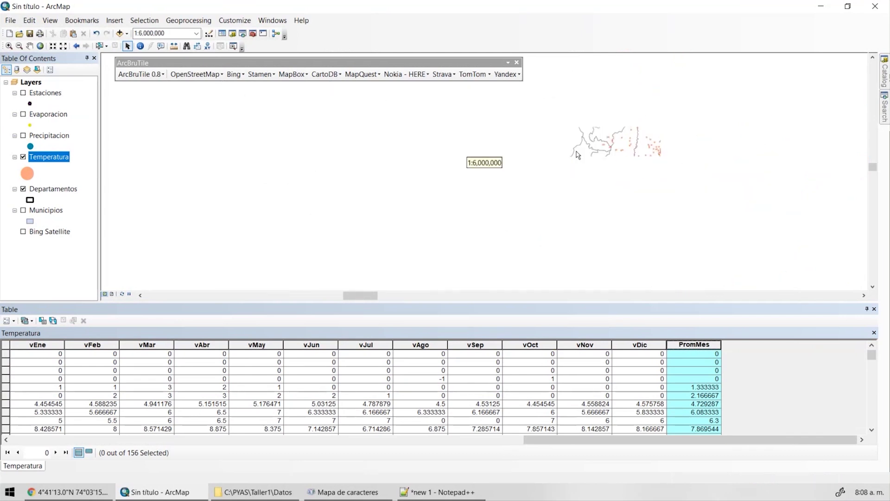
Show PromMes statistics for all 156 records and copy the mean, 16.882756.
right_click(680, 352)
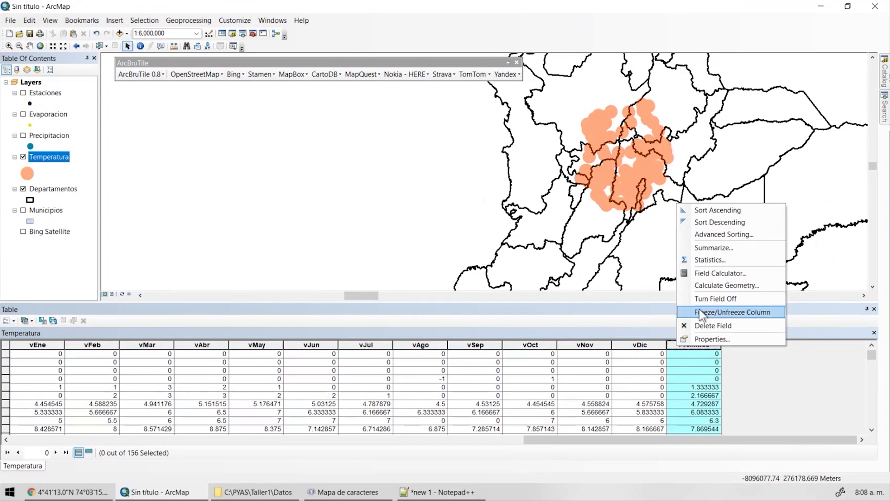
click(712, 261)
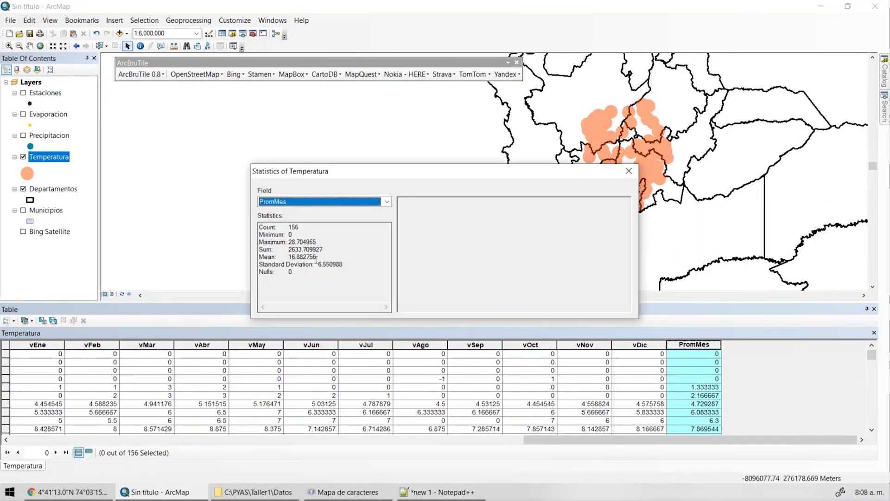
drag(318, 258, 259, 256)
key(ctrl+c)
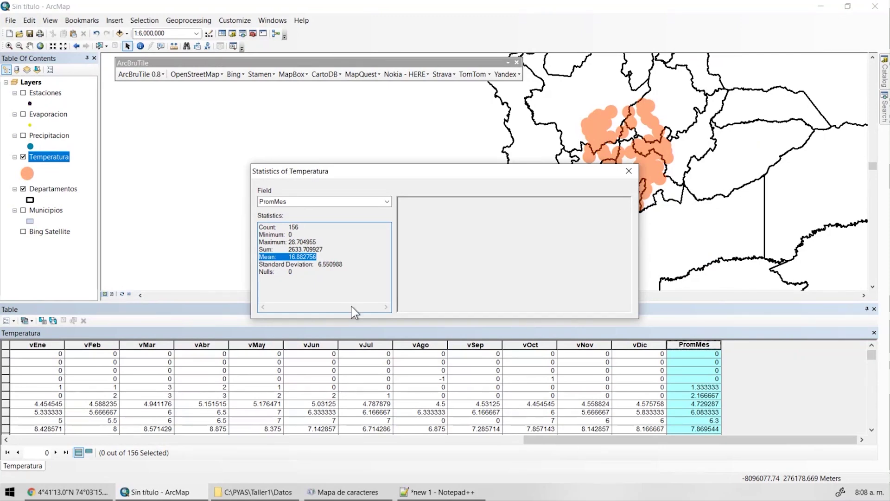
click(438, 492)
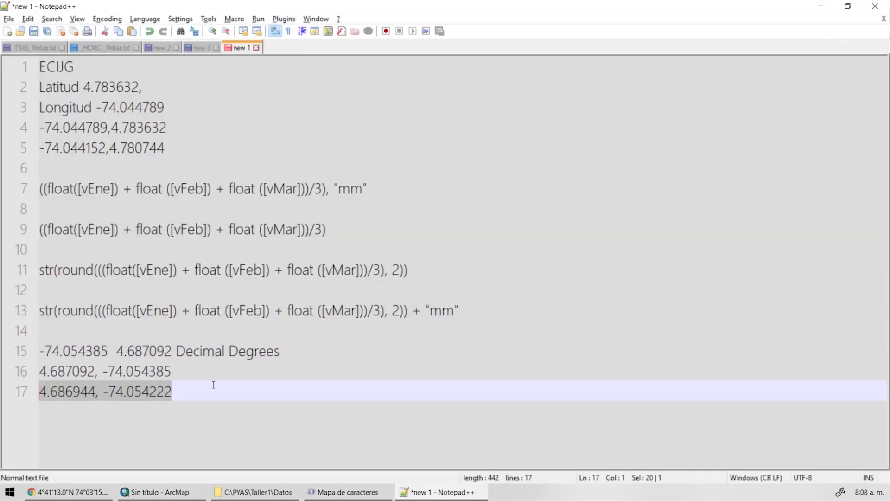
Add the line 'Temperatura Mean: 16.882756' at the end of the Notepad++ notes.
click(204, 390)
key(Return)
key(Return)
key(ctrl+v)
key(Home)
text(Temperatura)
key(End)
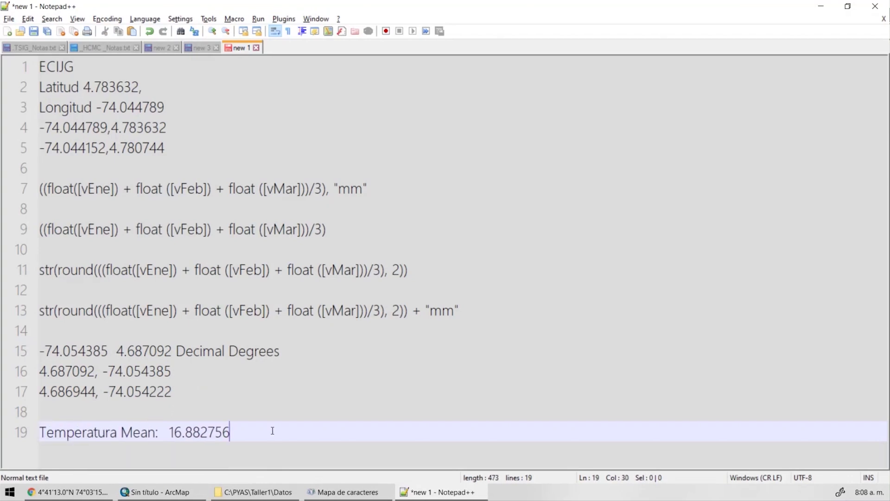
key(Return)
key(Return)
key(Return)
key(Return)
key(Return)
key(Return)
key(Return)
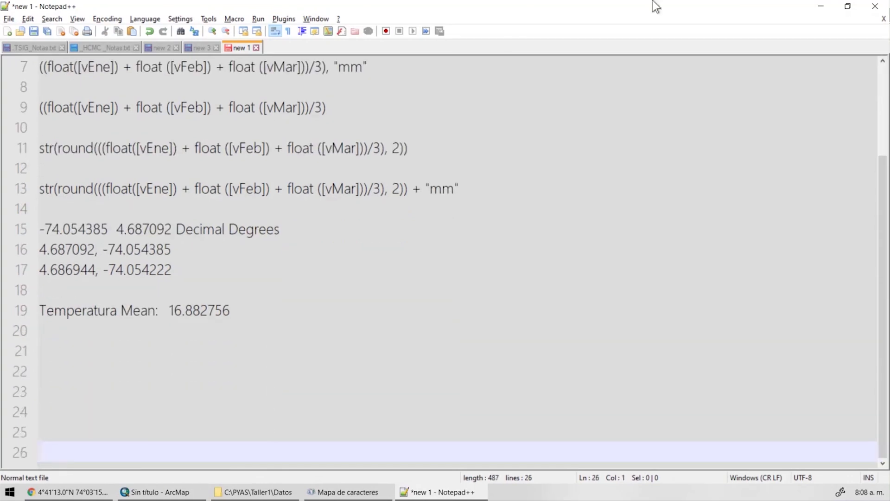
Back in ArcMap, close the Statistics window and select the first six records.
key(alt+Tab)
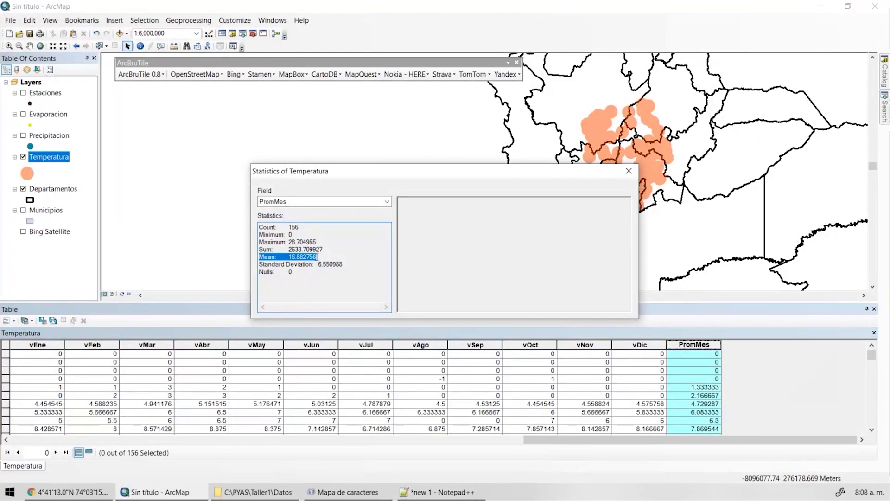
click(629, 171)
drag(6, 353, 14, 404)
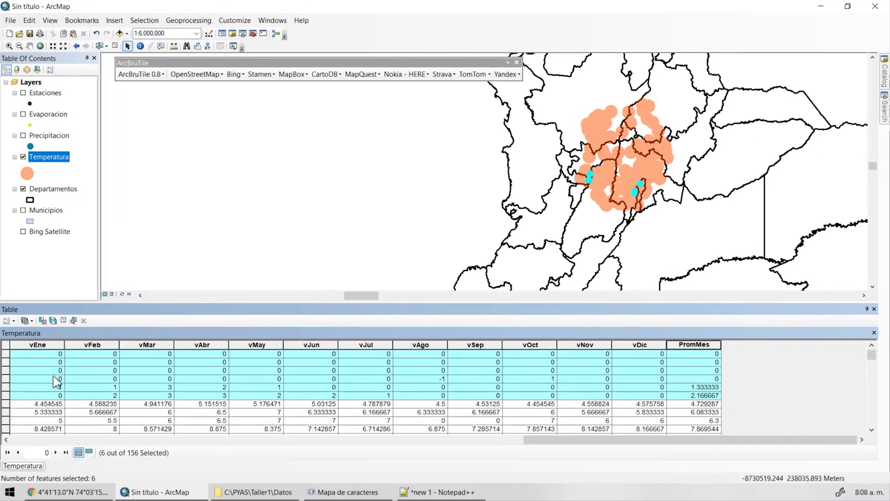
Switch the selection to the other 150 records and copy their PromMes mean, 17.534733.
drag(6, 359, 7, 401)
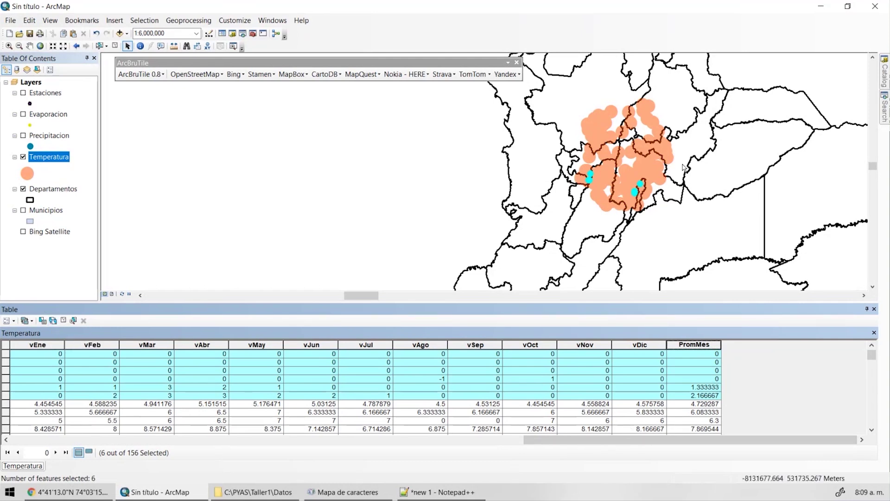
click(53, 320)
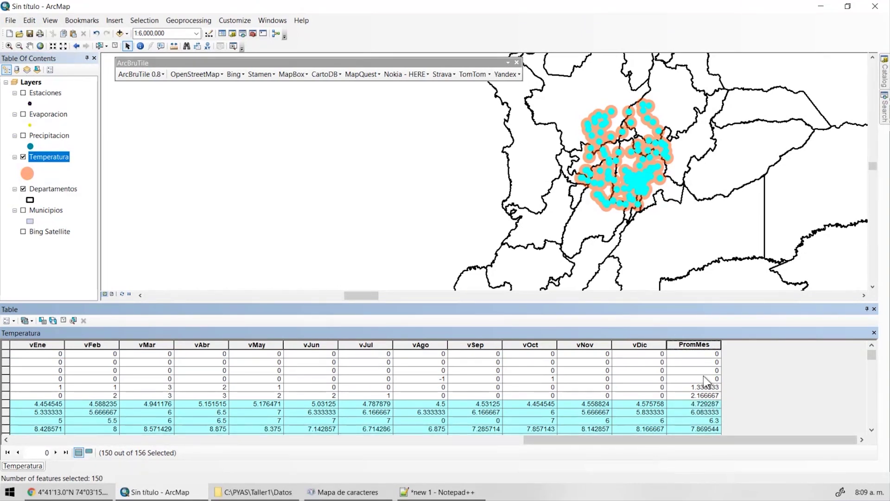
right_click(688, 345)
click(725, 261)
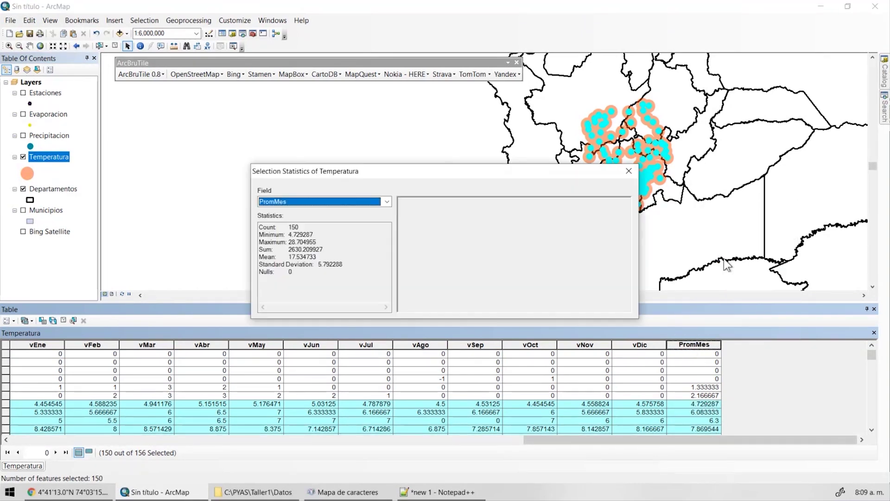
drag(341, 256, 255, 257)
key(ctrl+c)
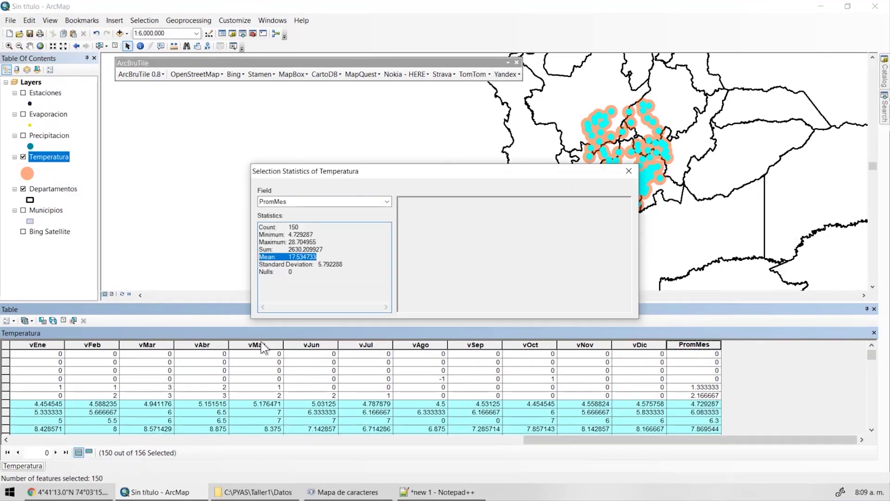
Paste the mean 17.534733 on the empty line below the first mean in Notepad++.
click(438, 492)
click(241, 330)
key(ctrl+v)
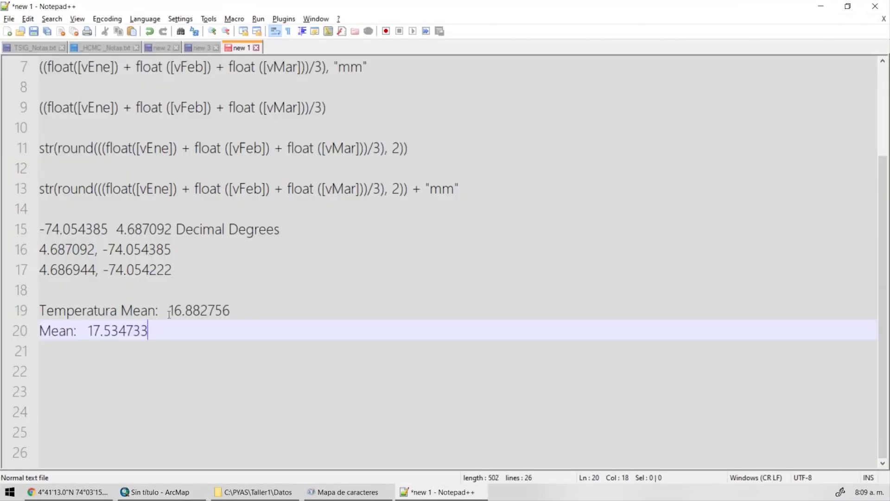
Copy 'Temperatura' to the start of line 20 and add 'con' to line 19's label.
double_click(77, 310)
key(ctrl+c)
click(40, 331)
key(ctrl+v)
click(158, 310)
text(con)
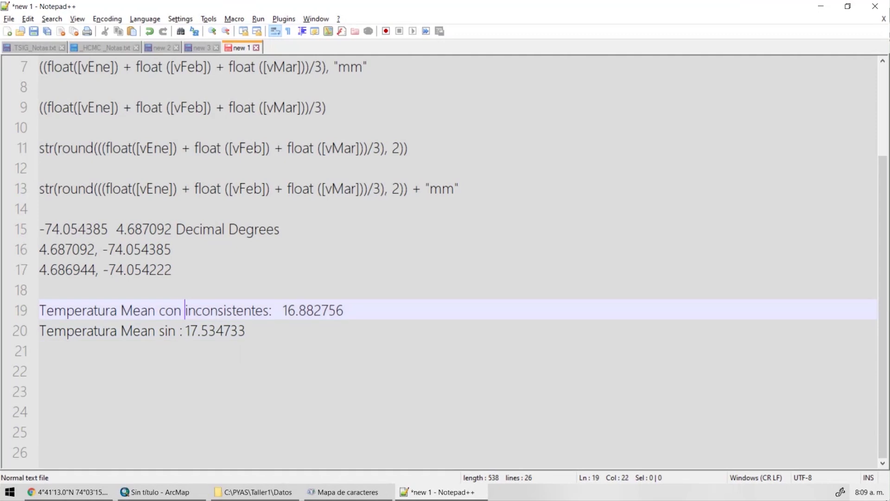
Insert 'inconsistentes' before the colon on line 20, check both mean lines, then minimize Notepad++.
double_click(235, 310)
click(244, 331)
key(Left)
key(Left)
key(Left)
key(Left)
key(Left)
key(Left)
key(Left)
key(Left)
key(Left)
key(Left)
key(Left)
key(Left)
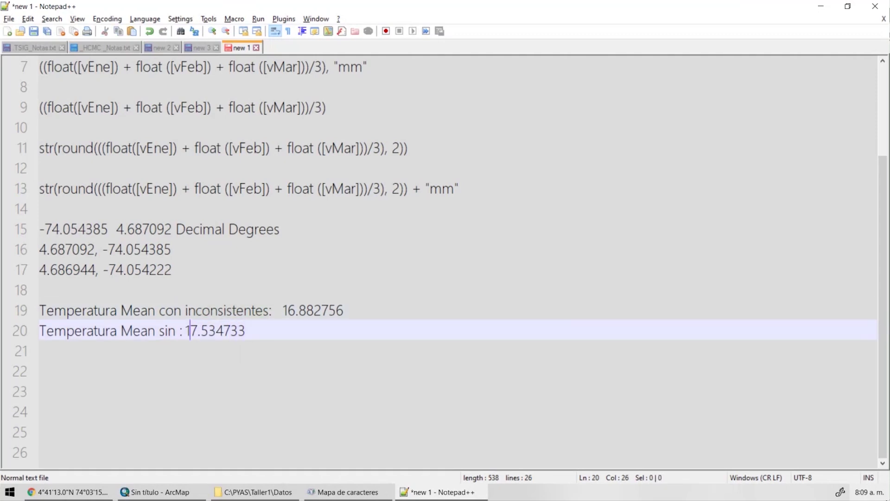
key(ctrl+v)
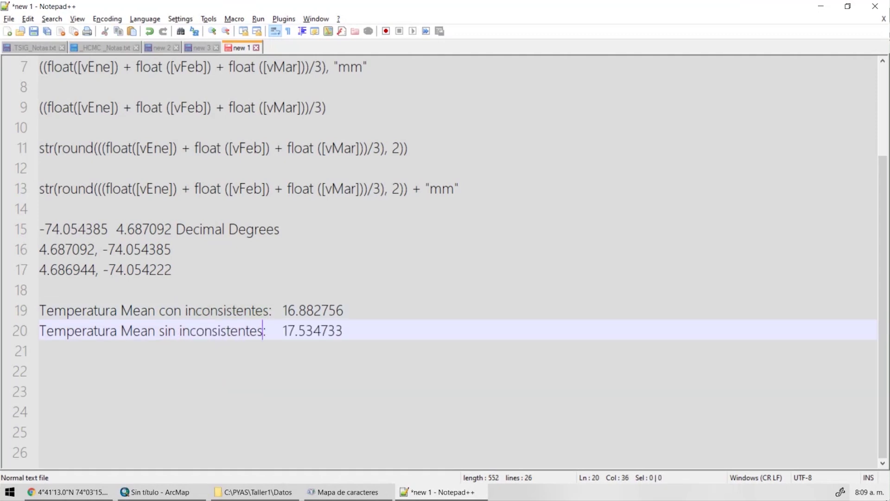
key(Right)
key(Right)
key(Up)
key(Right)
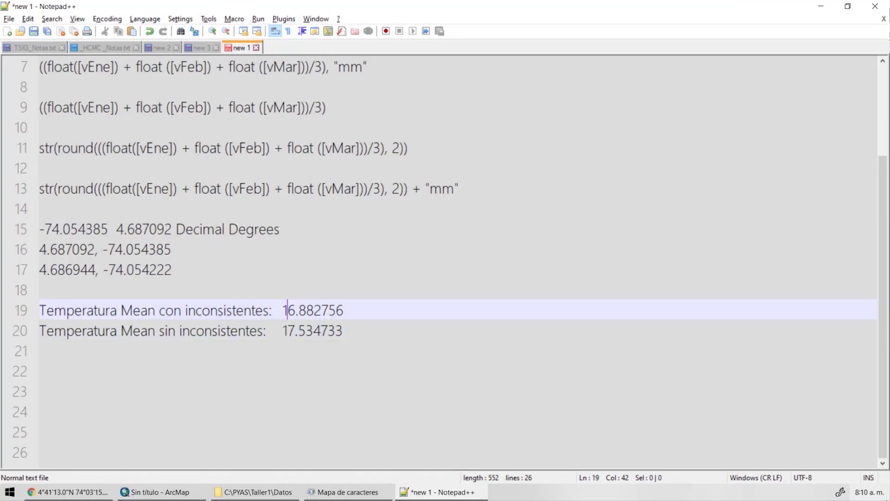
key(Down)
click(821, 6)
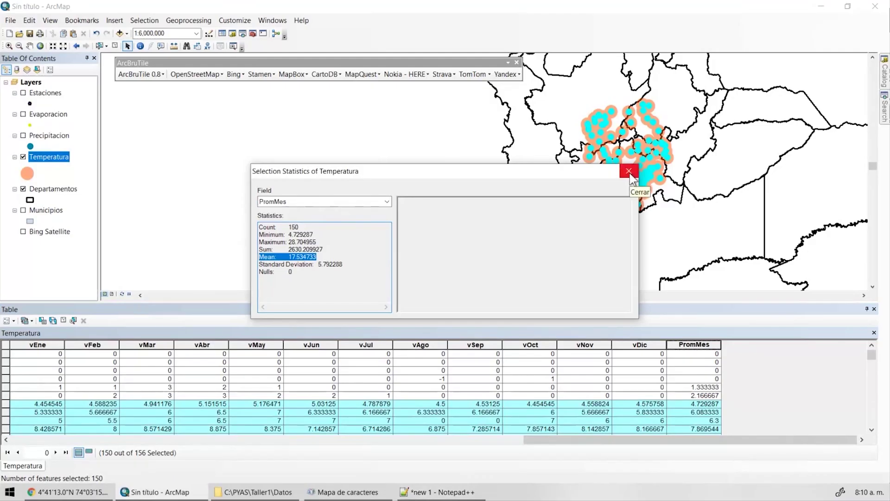
Close the statistics window, clear the selection, and open the Temperatura definition query builder.
click(630, 179)
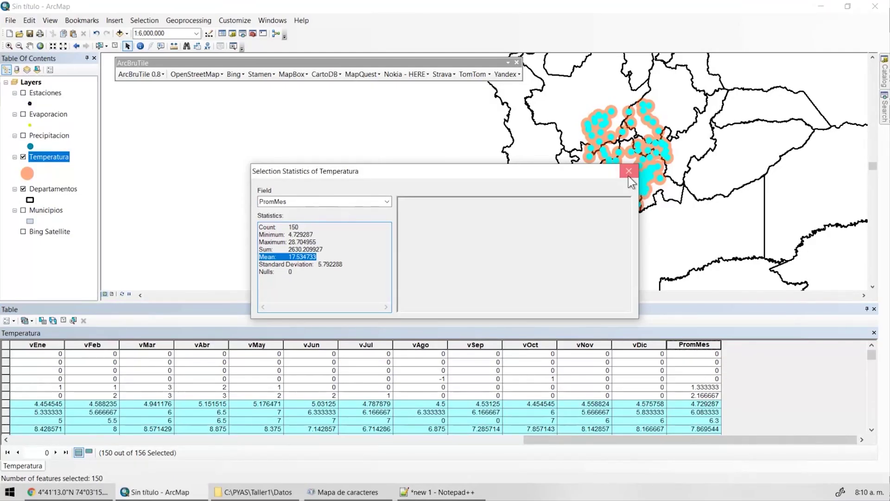
click(115, 46)
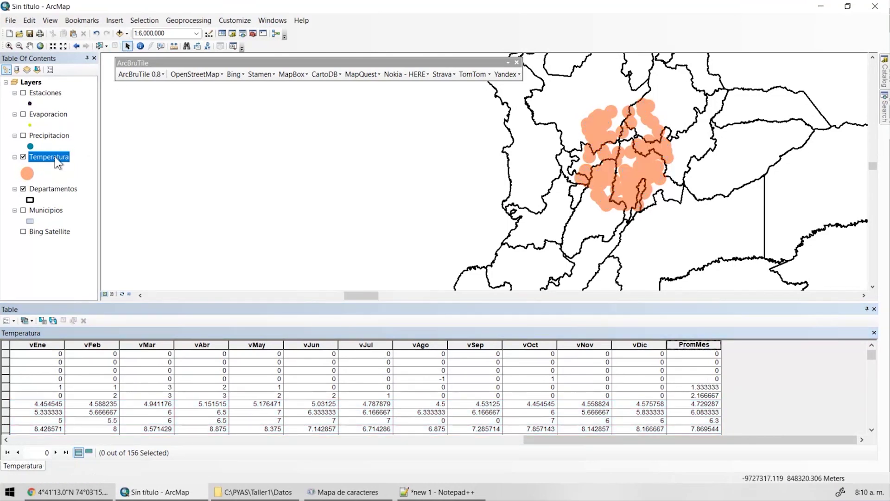
double_click(56, 158)
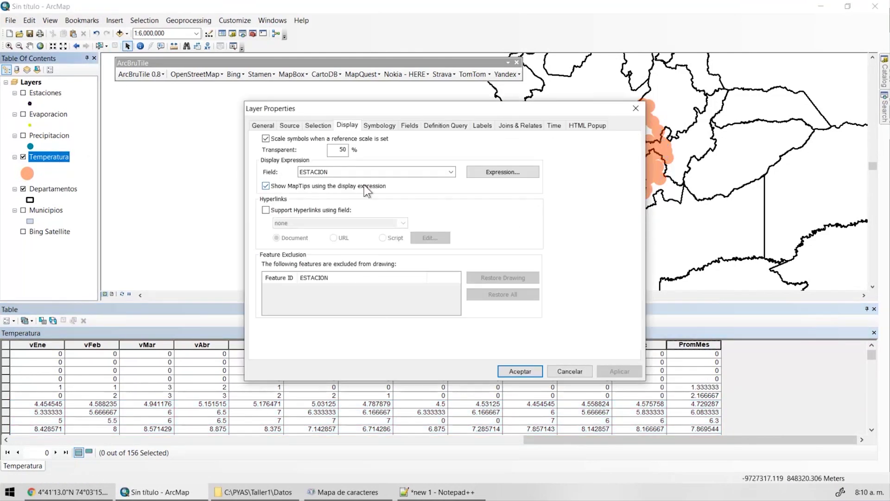
click(445, 126)
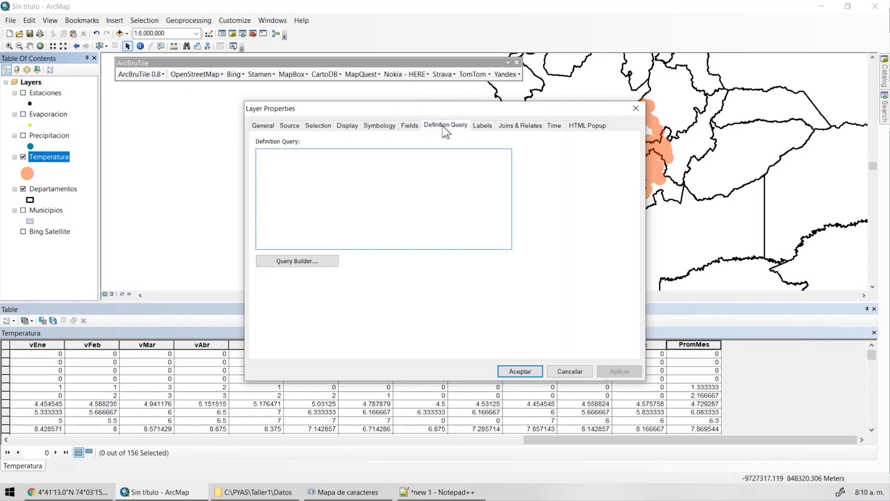
click(310, 259)
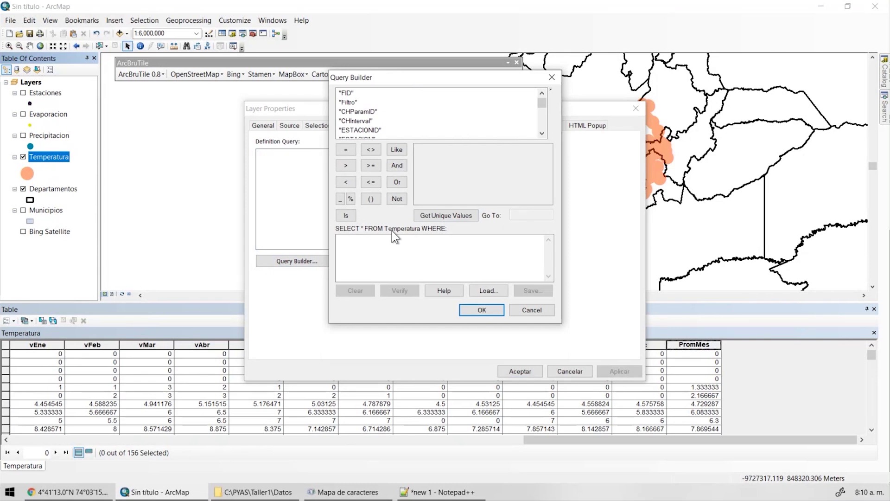
Build a PromMes query from its unique values and apply it as Temperatura's definition query.
scroll(545, 117, down, 1)
scroll(464, 120, down, 6)
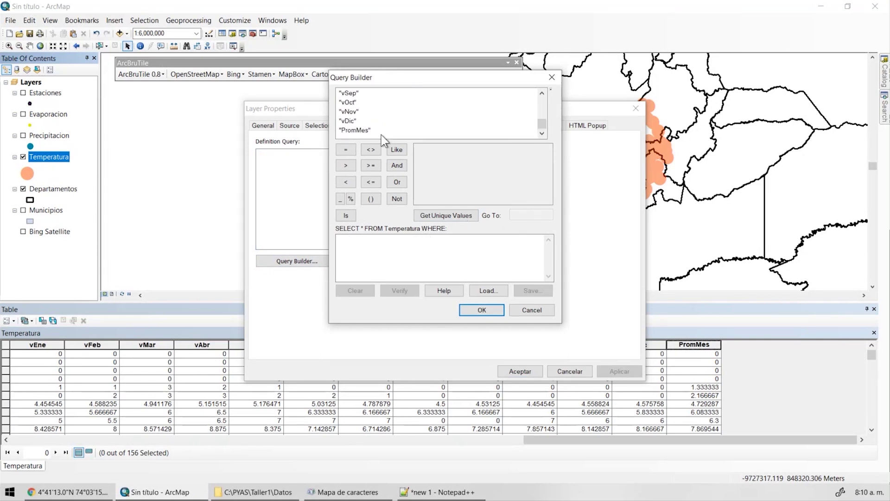
double_click(353, 130)
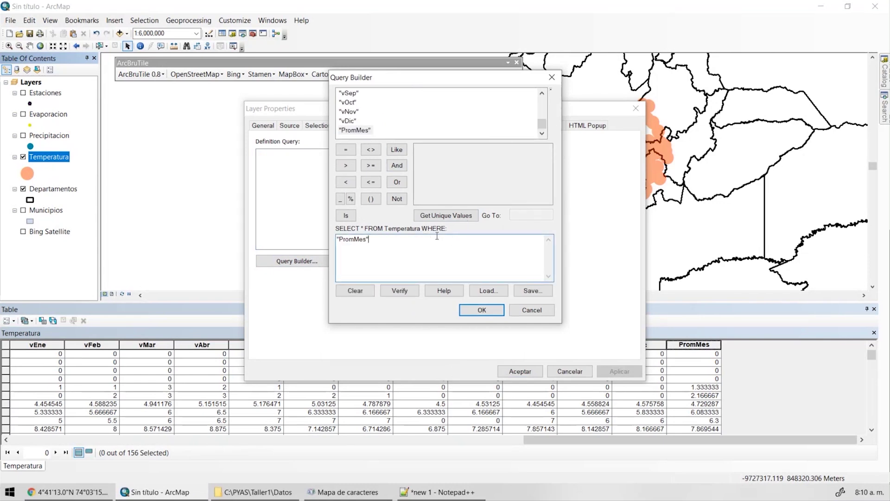
text(< 4)
click(439, 216)
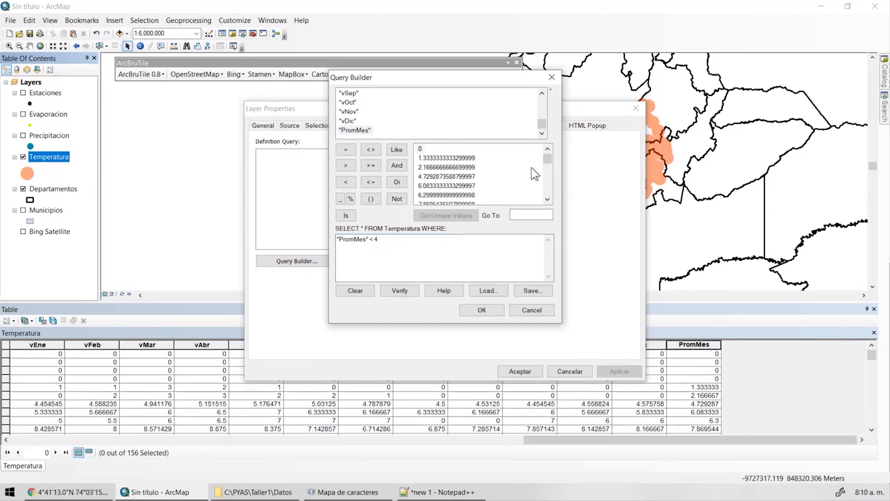
mouse_move(545, 160)
mouse_down()
mouse_move(546, 192)
mouse_move(546, 147)
mouse_up()
click(415, 246)
click(482, 310)
click(520, 371)
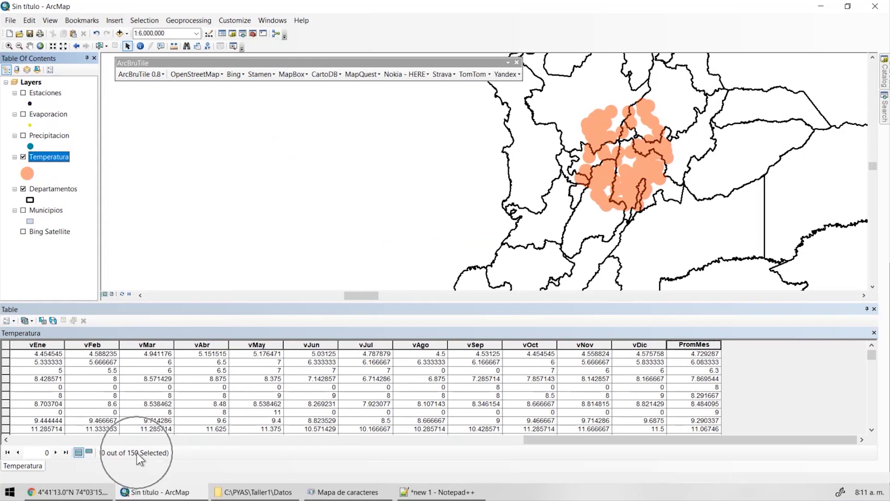
Show the PromMes summary statistics and select the mean line, 17.534733.
click(697, 344)
right_click(697, 345)
click(724, 257)
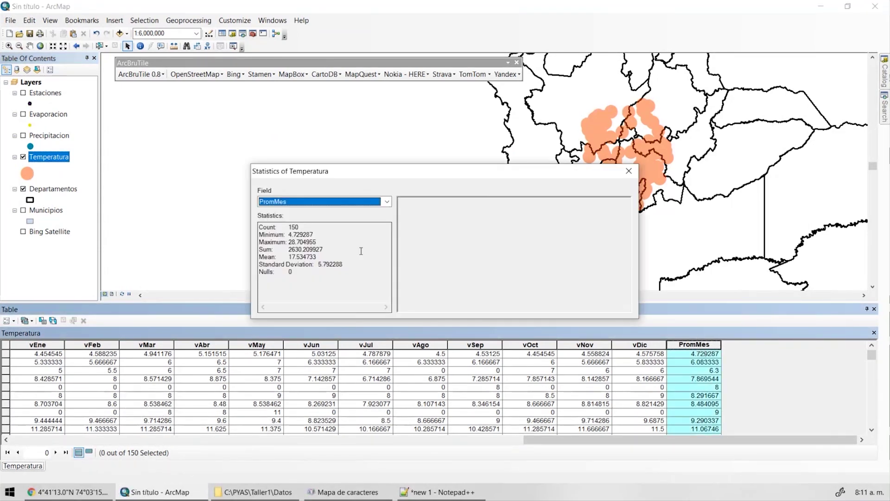
drag(320, 257, 259, 258)
key(ctrl+c)
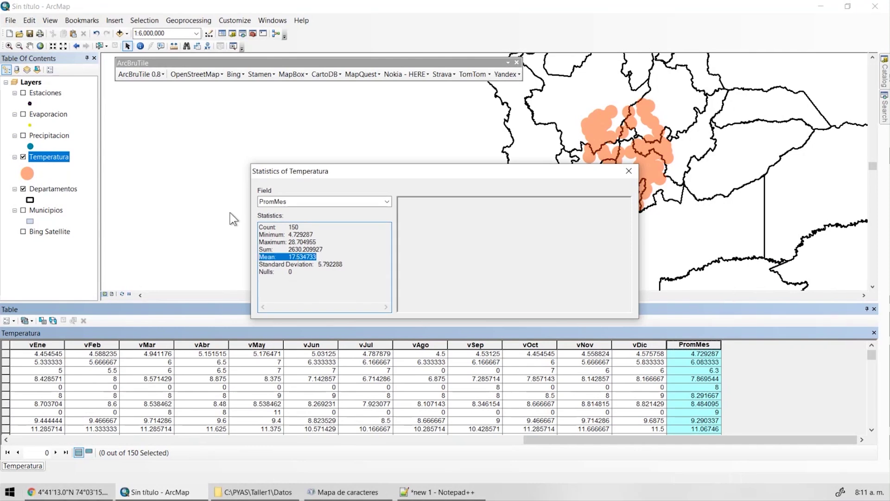
Paste the mean as line 21 in the notes and compare it with line 20.
click(453, 490)
click(383, 334)
key(Return)
key(ctrl+v)
double_click(232, 348)
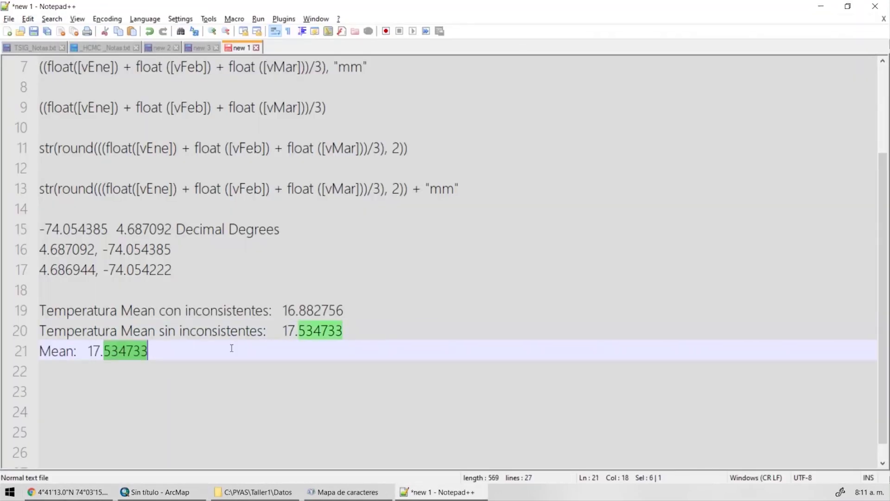
double_click(328, 330)
key(alt+Tab)
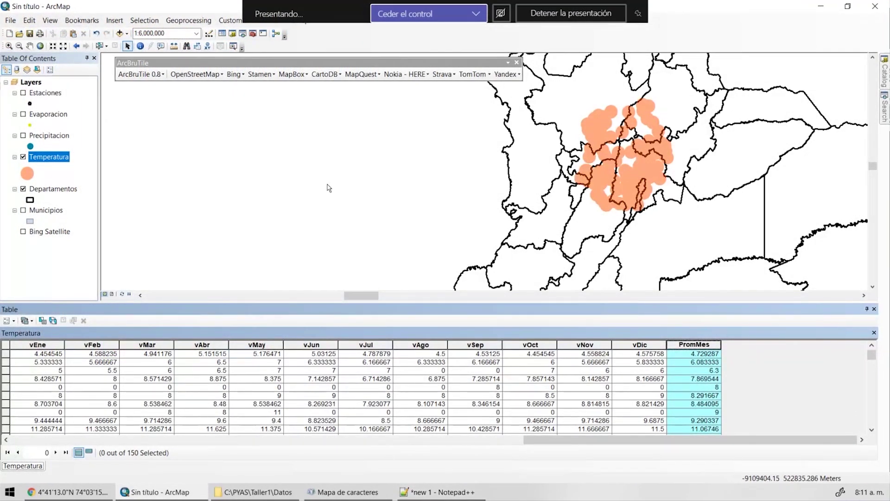
Sort the attribute table by DEPARTAMEN and select the Antioquia station rows.
drag(544, 440, 184, 463)
click(394, 344)
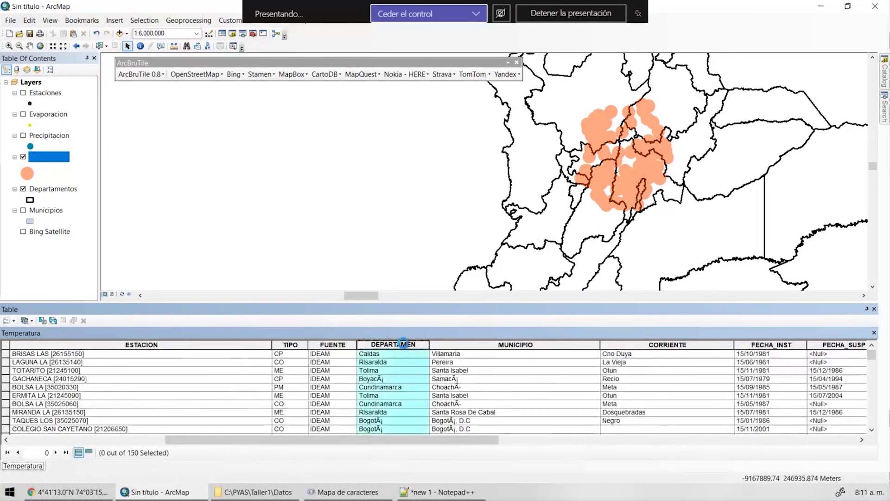
double_click(402, 344)
double_click(402, 344)
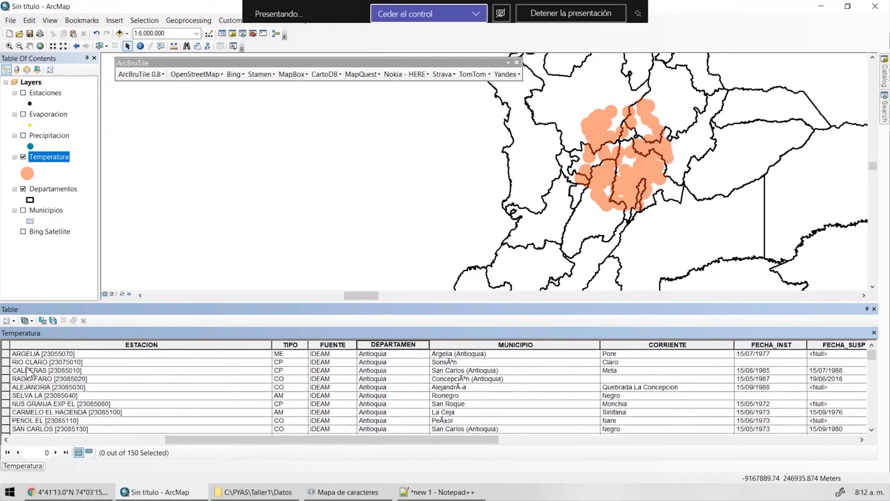
drag(7, 358, 9, 380)
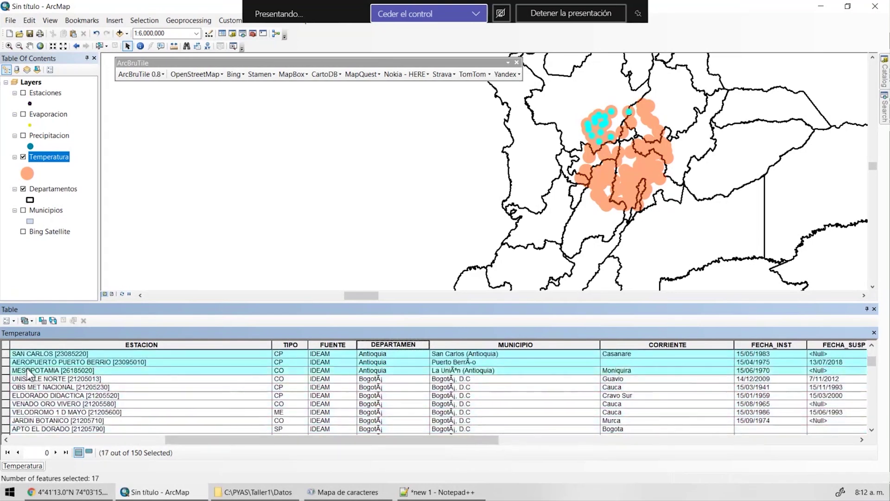
scroll(408, 394, down, 4)
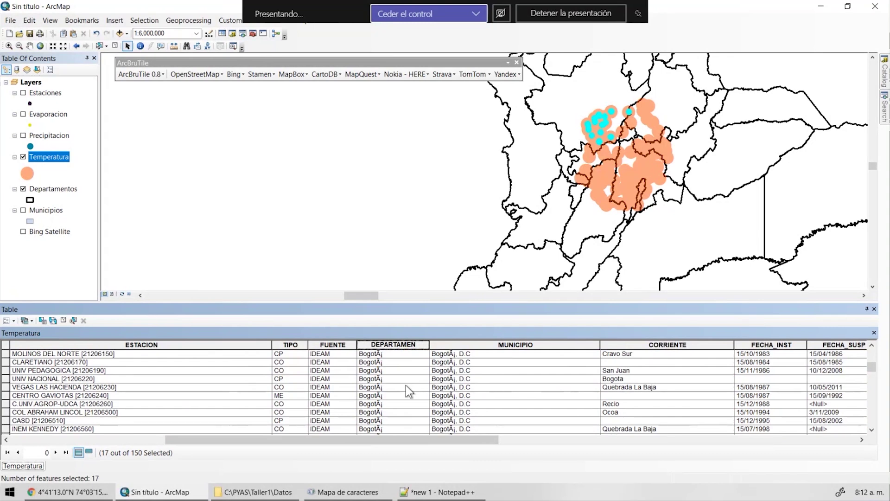
Move the table aside and zoom the map to the Temperatura layer.
drag(699, 308, 469, 293)
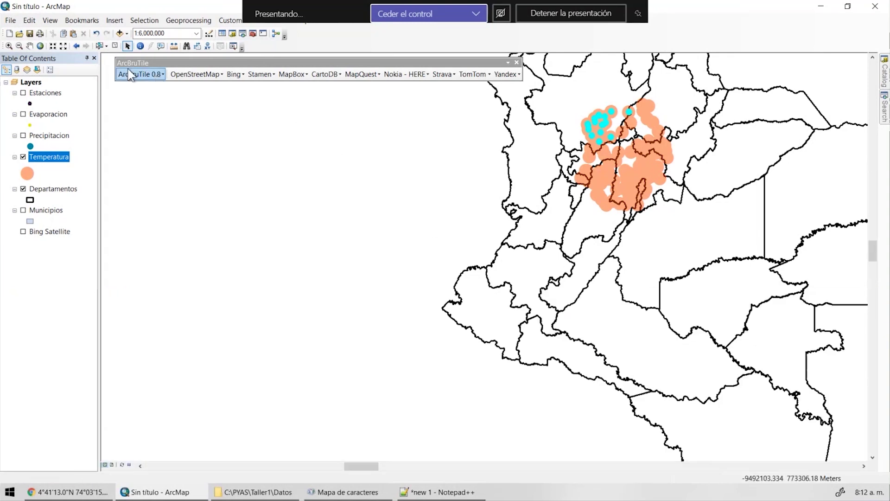
right_click(55, 159)
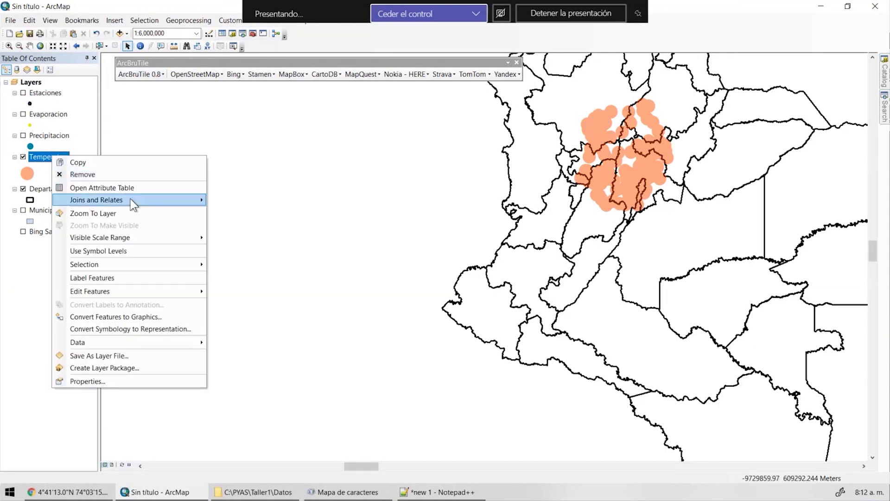
click(107, 214)
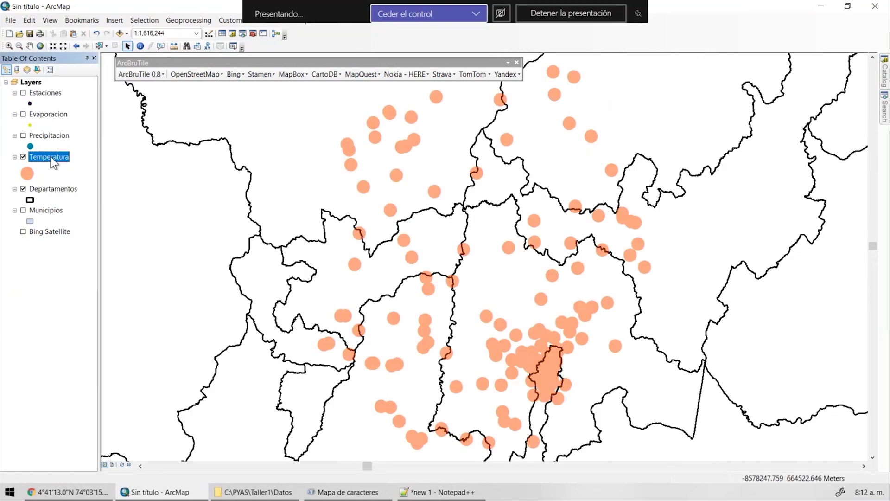
double_click(51, 158)
Wrap "PromMes" > 4 in parentheses and append AND "DEPARTAMEN" = 'Cundinamarca' in the query builder.
click(304, 262)
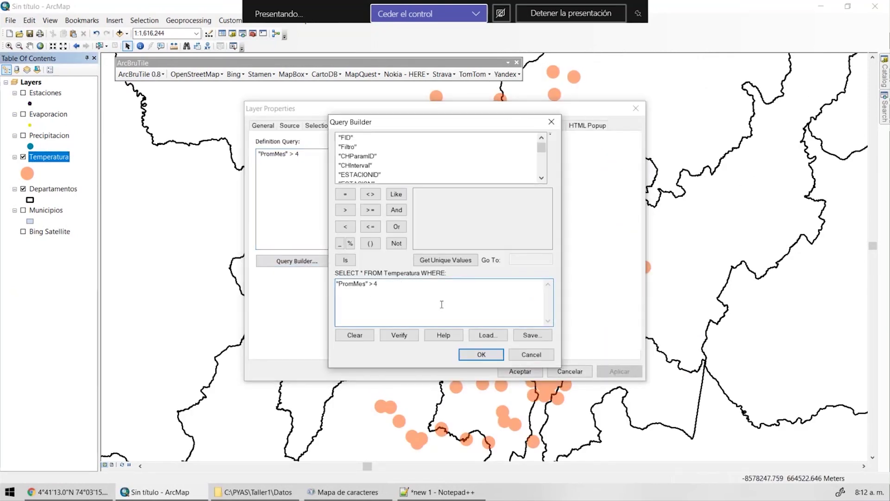
text(()
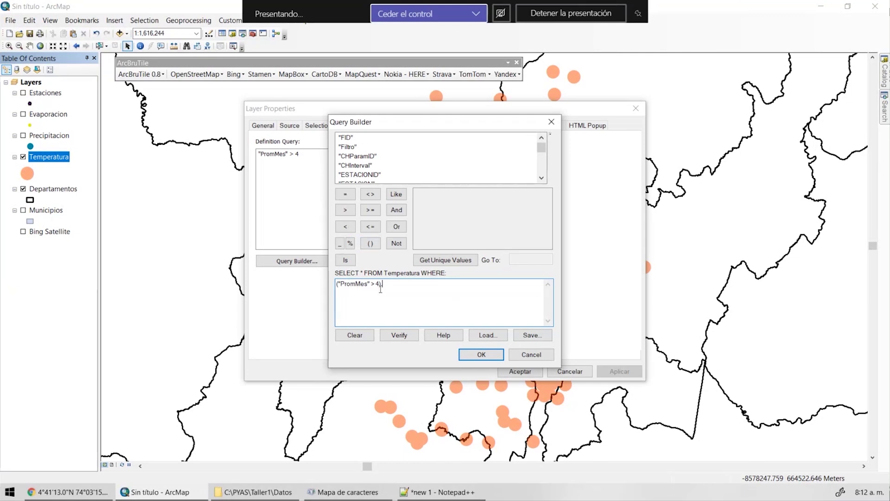
click(397, 210)
scroll(516, 186, down, 3)
double_click(363, 155)
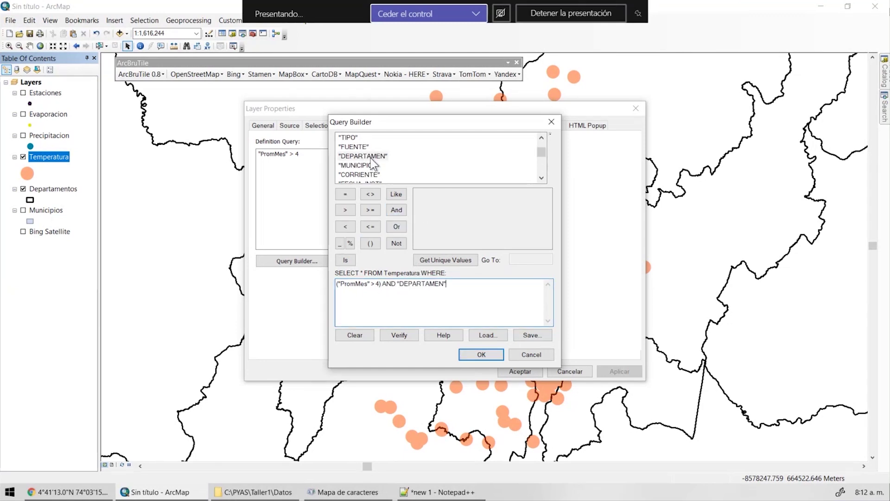
text(=)
click(443, 260)
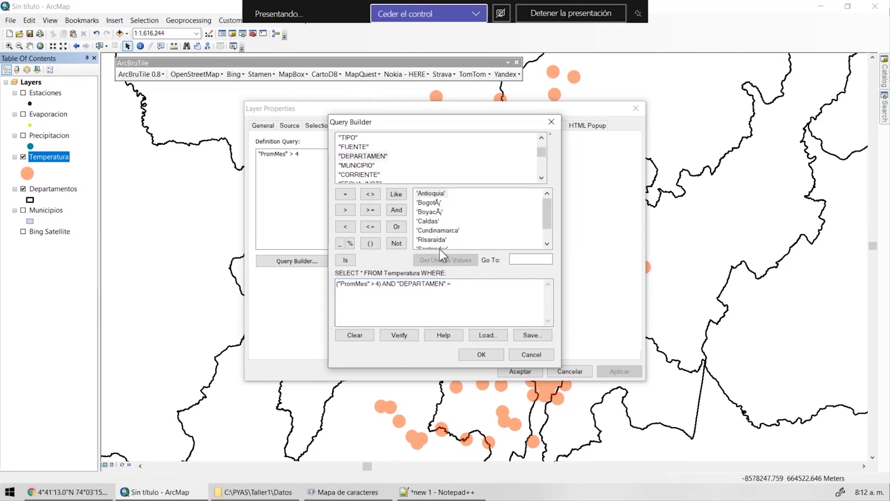
double_click(435, 230)
key(ctrl+c)
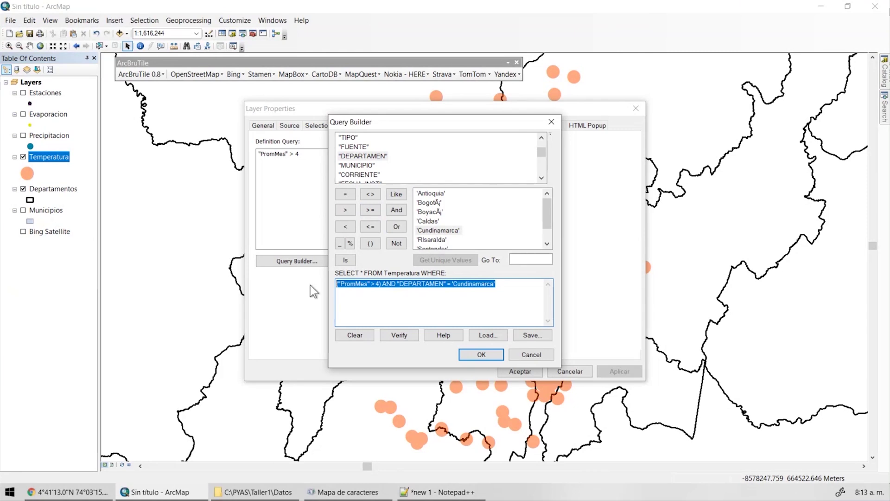
click(441, 449)
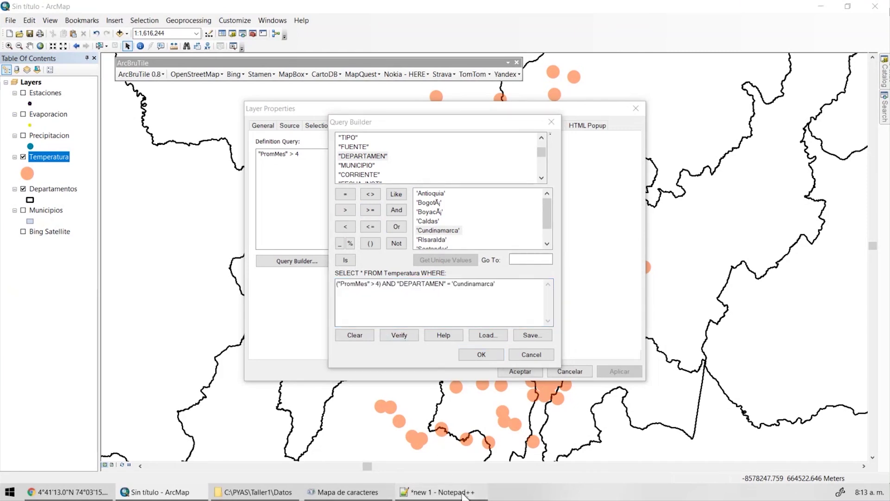
click(439, 491)
Paste the Cundinamarca query expression onto line 23 of the notes.
click(213, 350)
key(Return)
key(Return)
key(ctrl+v)
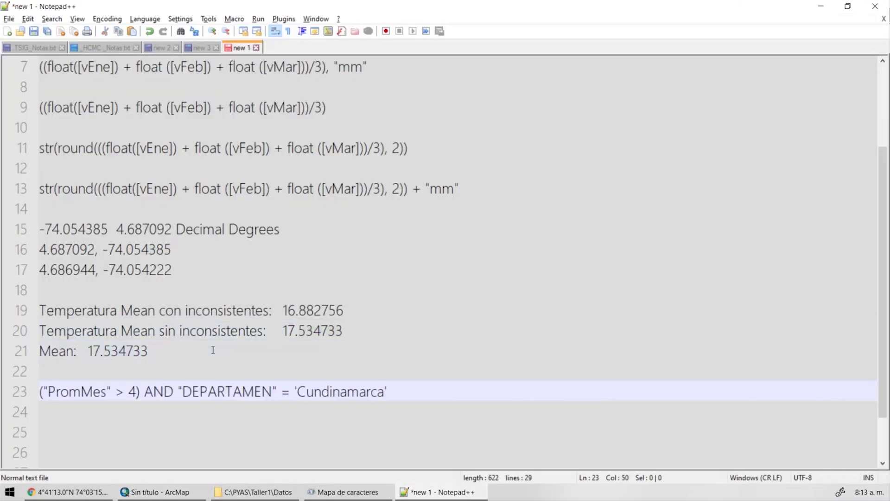
scroll(170, 369, down, 1)
scroll(179, 183, up, 2)
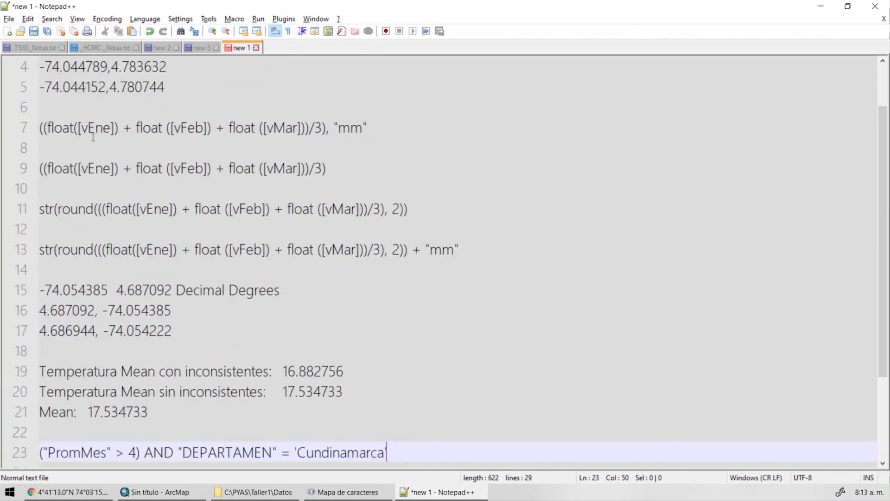
Examine the bracket and quote characters around field names in the saved queries.
drag(78, 129, 116, 129)
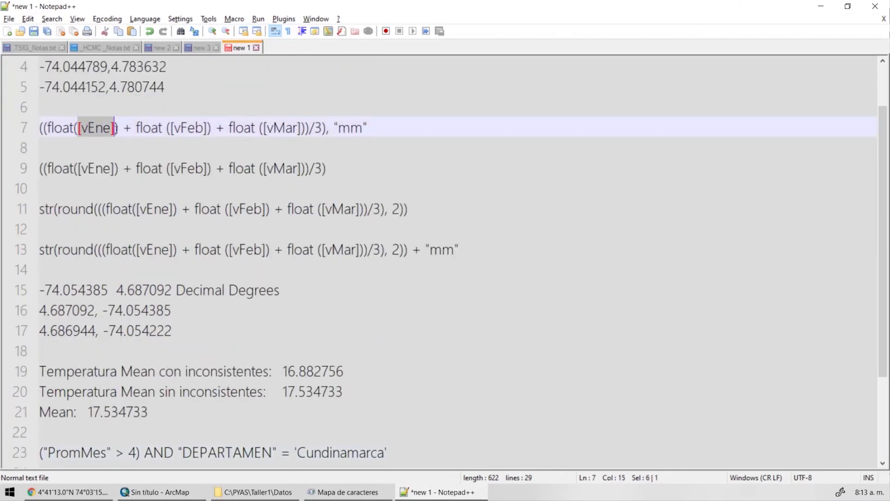
click(81, 128)
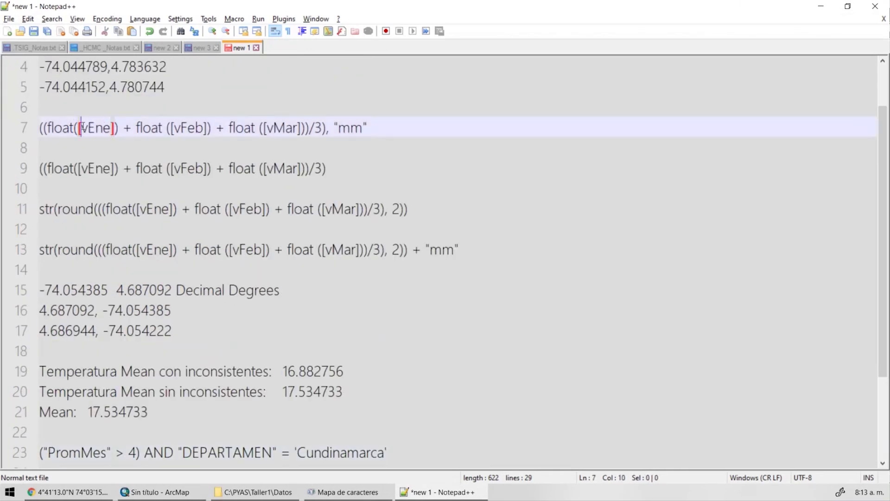
key(shift+Left)
scroll(80, 133, down, 2)
drag(111, 331, 107, 331)
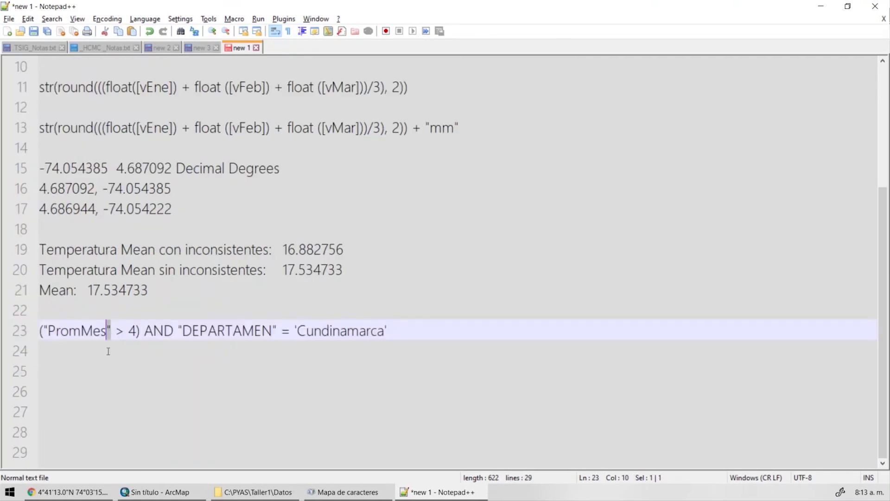
click(49, 330)
click(180, 331)
click(276, 332)
drag(277, 332, 295, 331)
click(297, 330)
drag(388, 331, 384, 331)
Add a 'SQLScript' heading line above the query, reselect the query line, and return to ArcMap.
key(Up)
key(Return)
text(SQLScript)
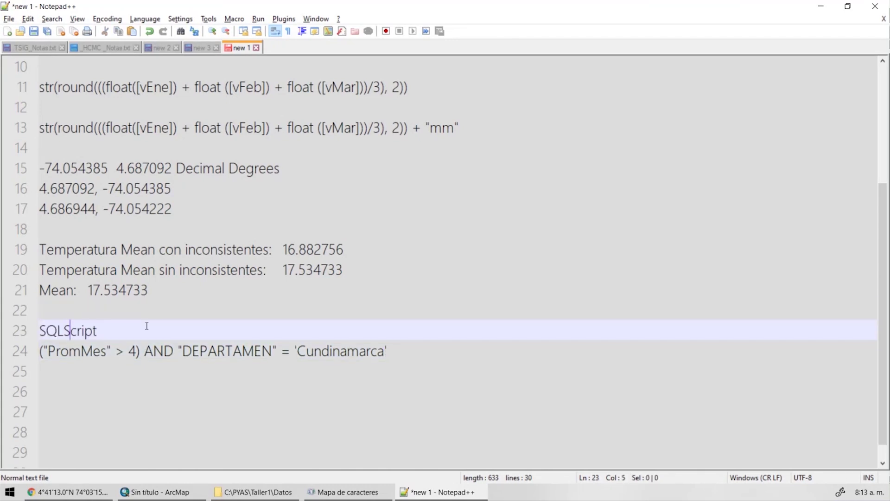
scroll(118, 280, up, 3)
scroll(88, 285, down, 2)
click(69, 181)
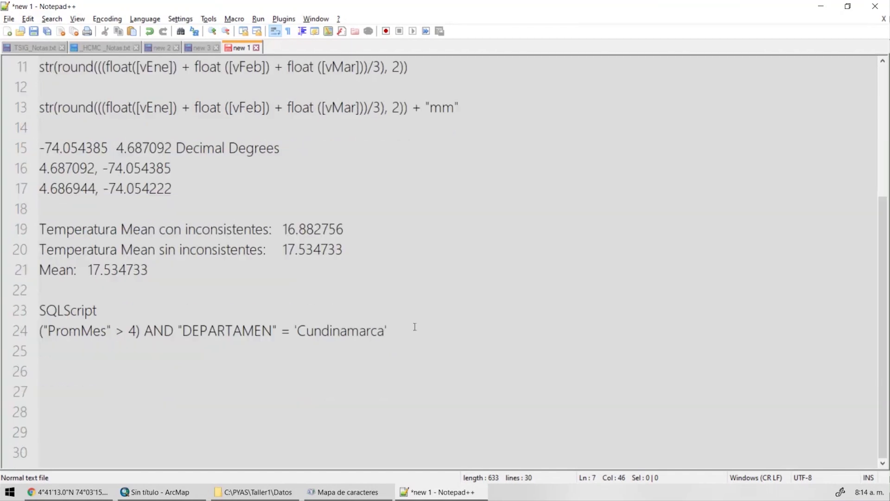
drag(415, 327, 39, 331)
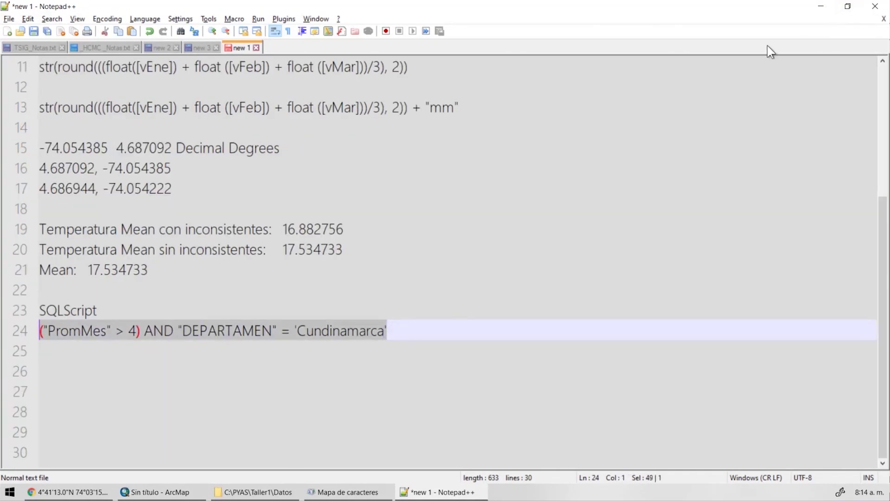
click(821, 7)
drag(370, 284, 366, 284)
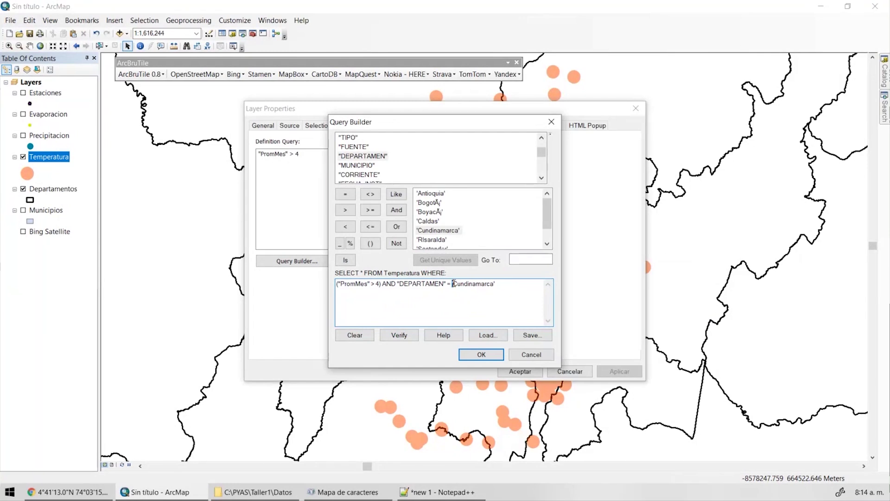
Apply the ("PromMes" > 4) AND Cundinamarca query to Temperatura and centre the filtered stations.
click(481, 354)
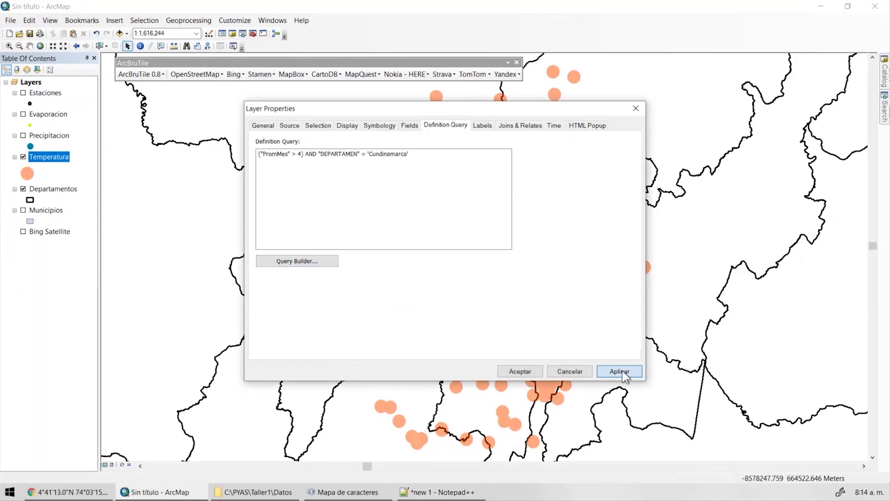
click(623, 371)
key(Return)
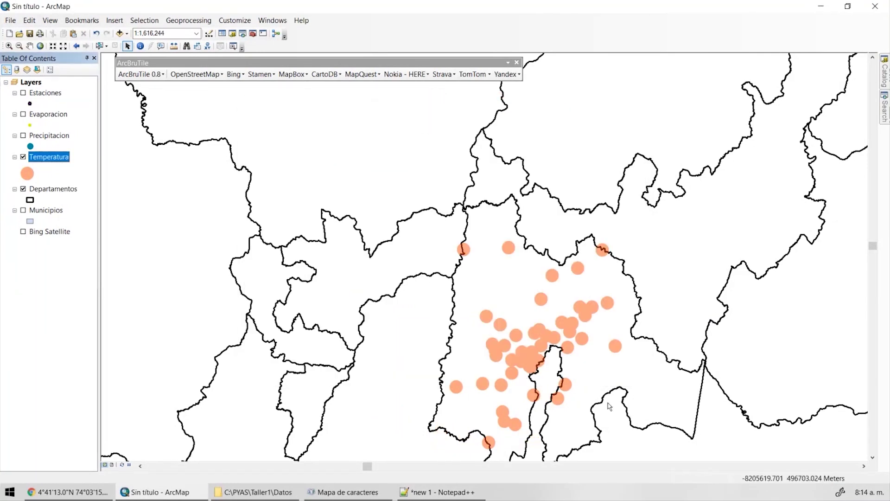
drag(487, 303, 445, 170)
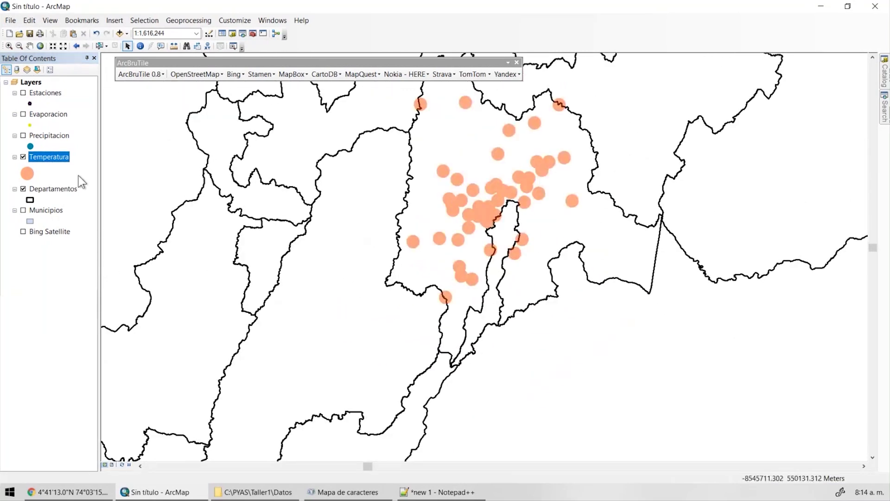
Open the Temperatura attribute table and look over PromMes and the first record's monthly values.
right_click(65, 157)
click(123, 188)
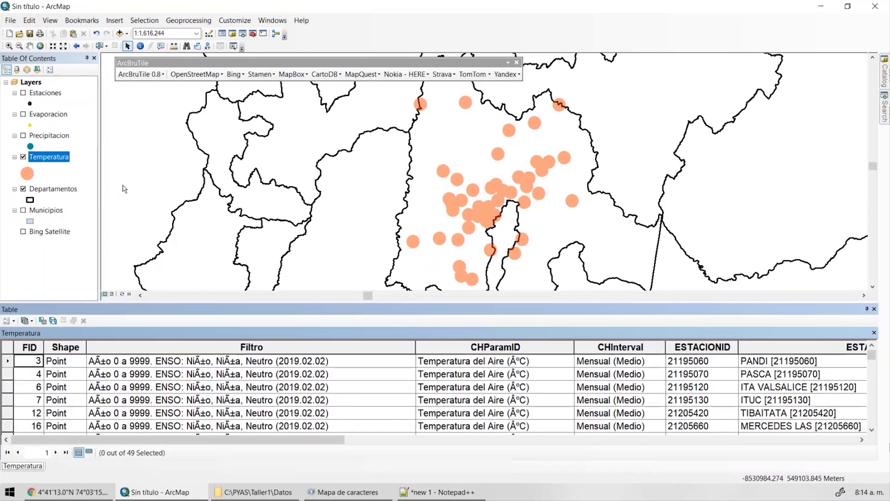
drag(736, 444, 853, 444)
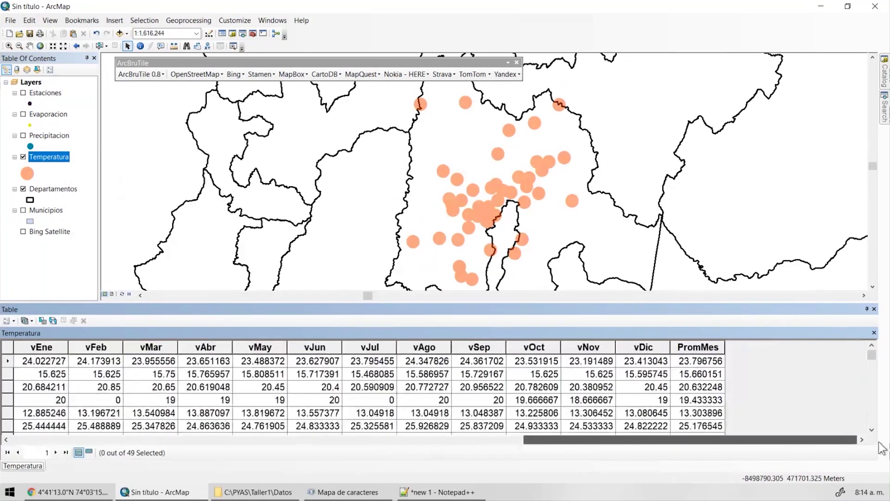
click(706, 349)
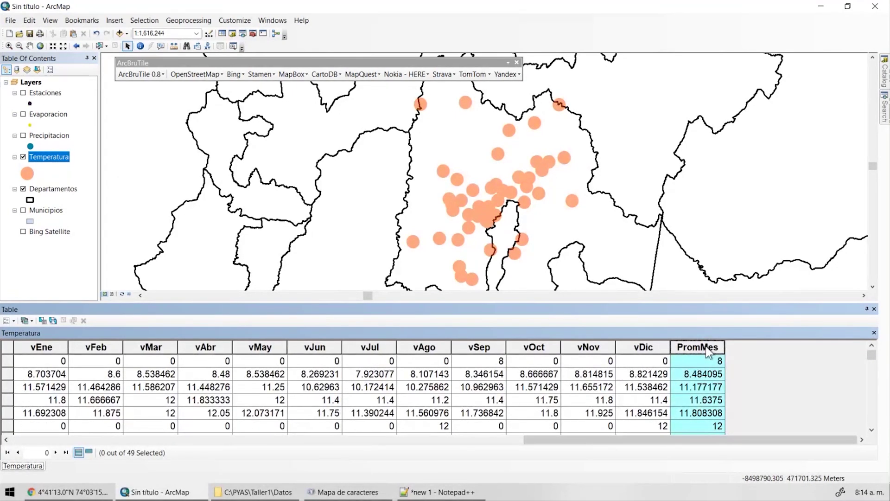
scroll(708, 353, down, 5)
scroll(708, 352, up, 5)
click(703, 361)
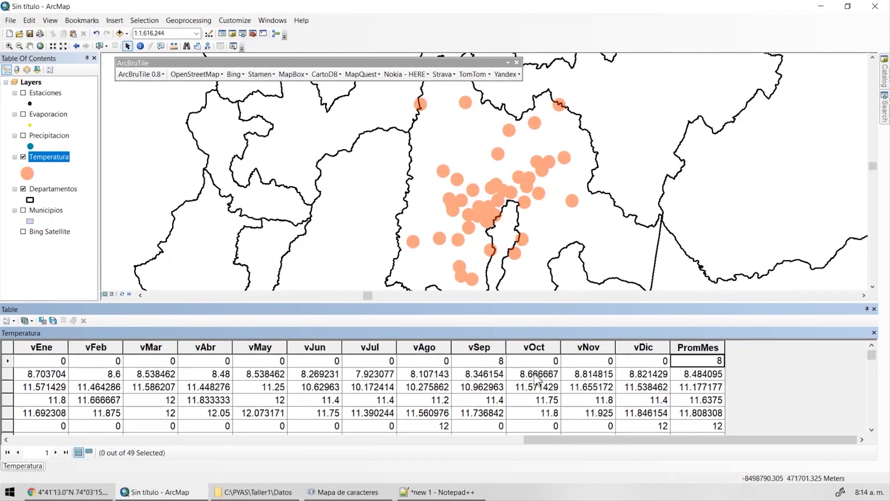
click(504, 366)
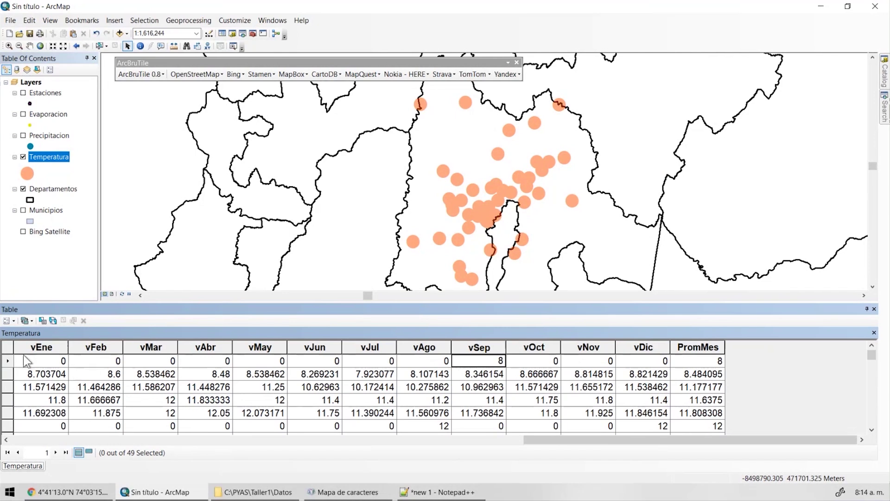
Select the zero-valued first record and sort the records by vDic ascending.
double_click(8, 361)
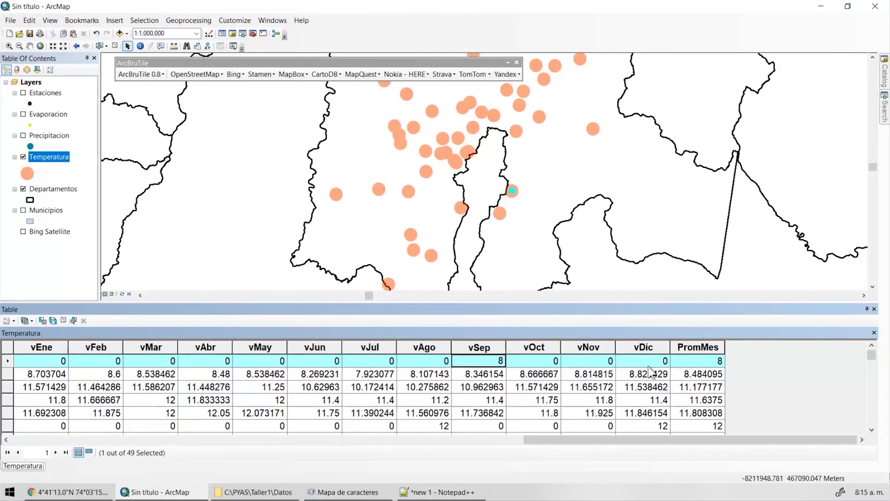
scroll(651, 371, down, 2)
scroll(658, 378, up, 2)
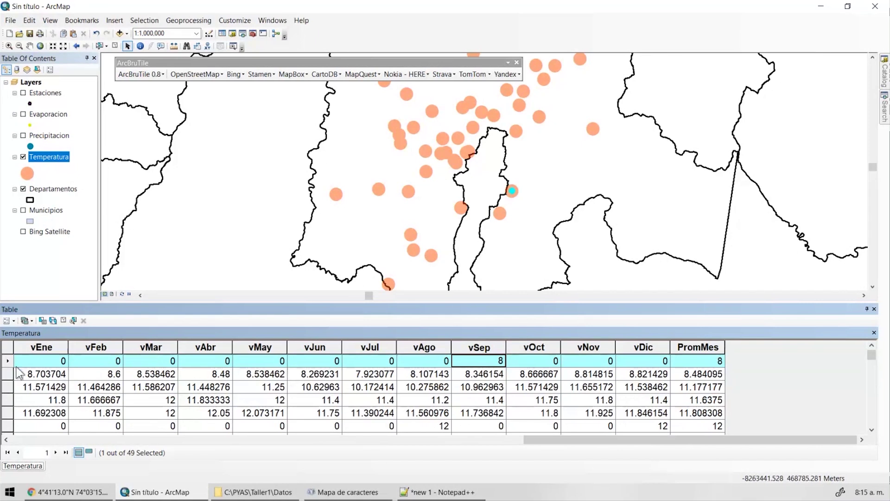
click(8, 361)
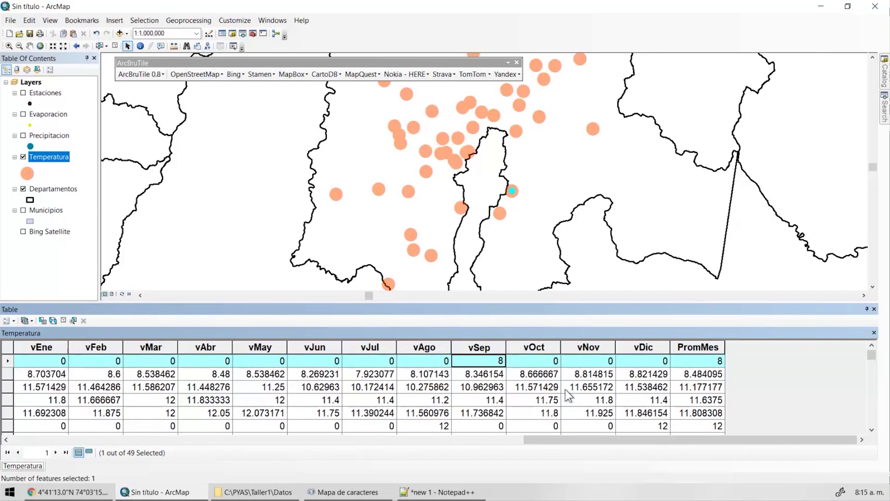
click(639, 347)
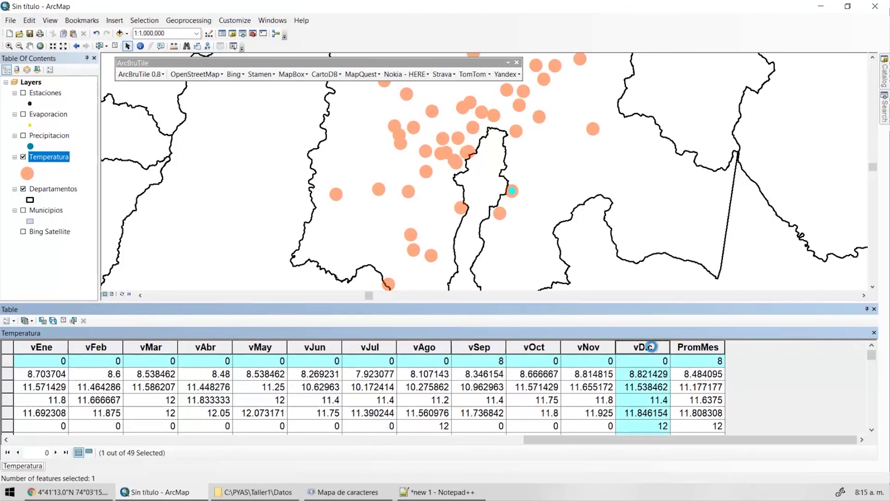
double_click(651, 346)
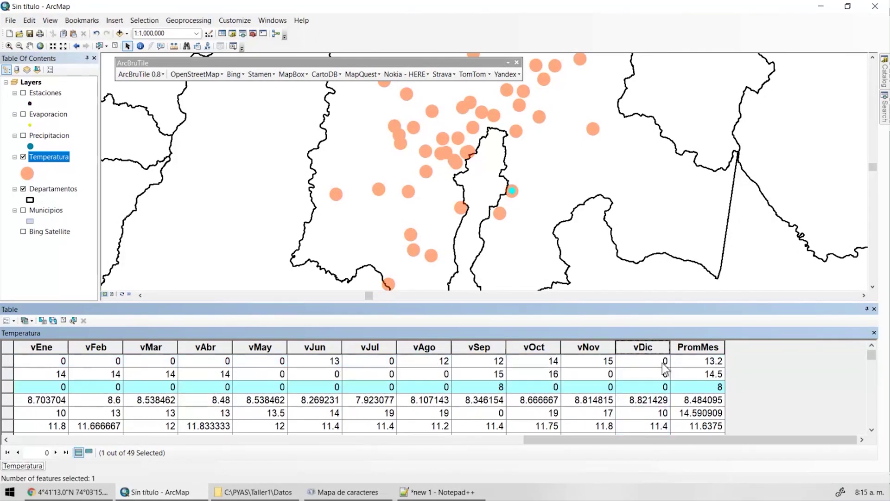
Select the PromMes 14.5 record and check its vMay, vJun, vJul and vDic values.
ctrl+click(8, 374)
ctrl+click(7, 386)
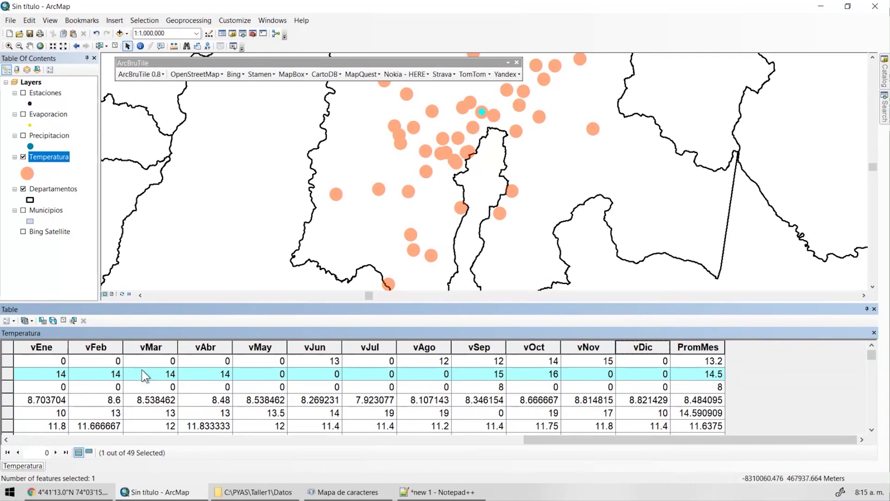
click(277, 374)
click(324, 375)
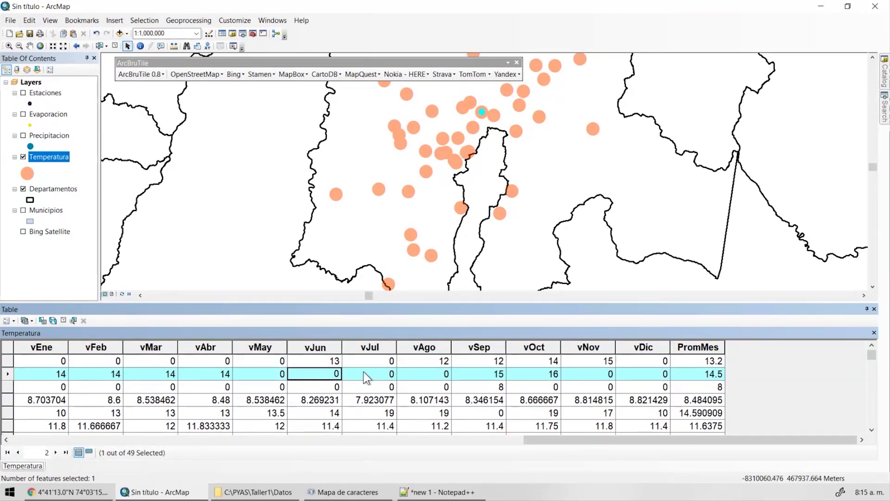
click(371, 377)
click(655, 377)
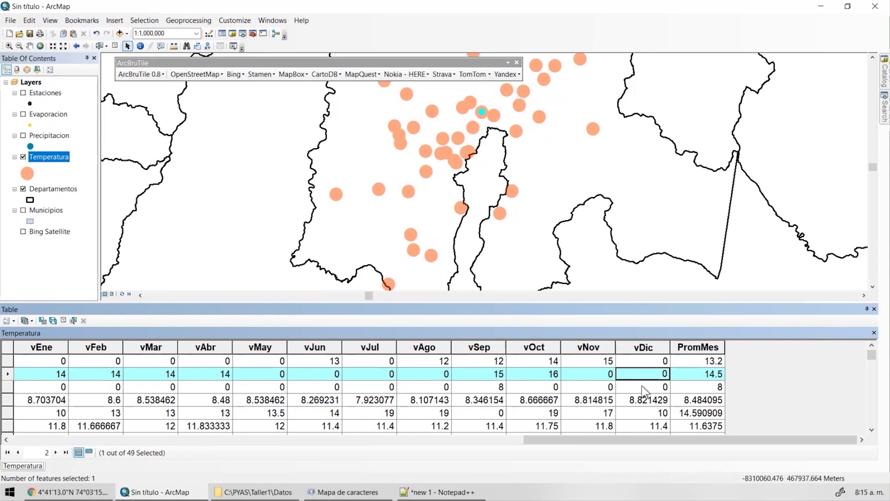
Check the third record's vOct, vEne, vDic and PromMes values.
click(644, 391)
click(534, 392)
click(41, 392)
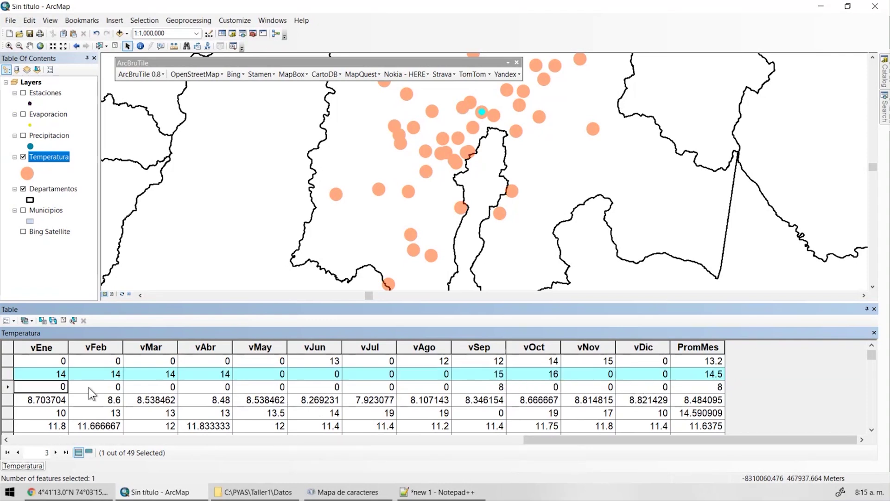
click(643, 389)
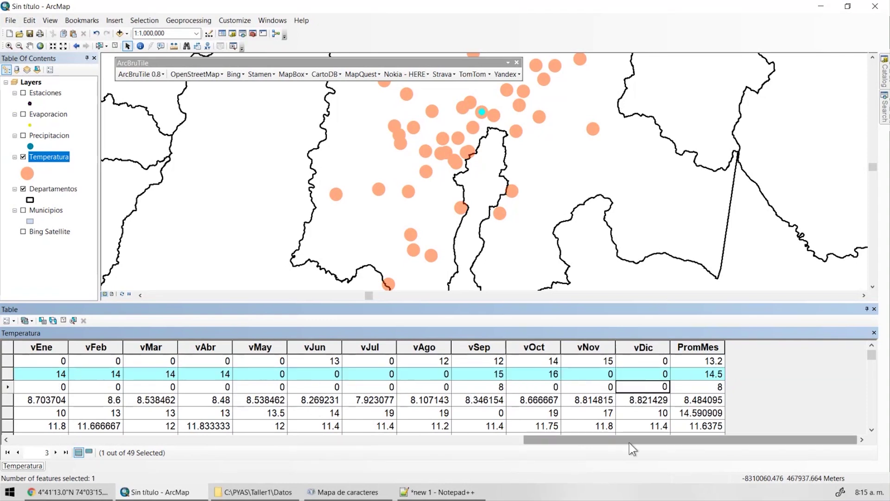
drag(630, 440, 702, 401)
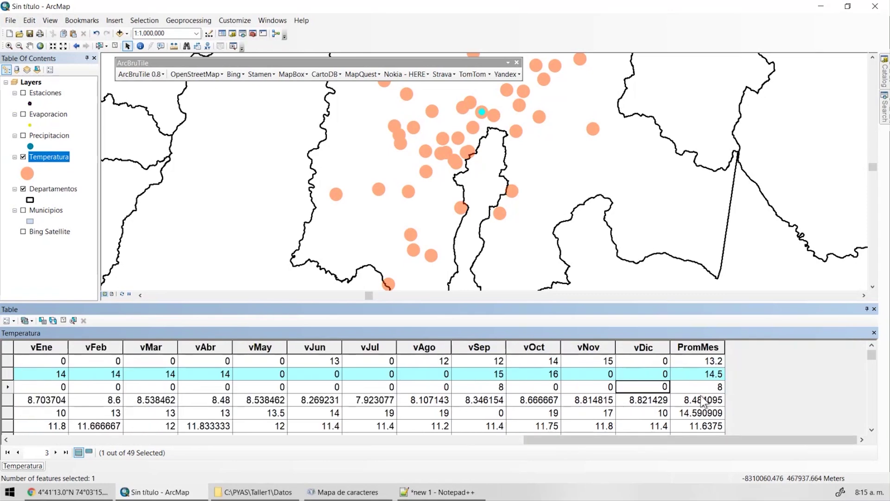
click(703, 390)
drag(686, 439, 302, 440)
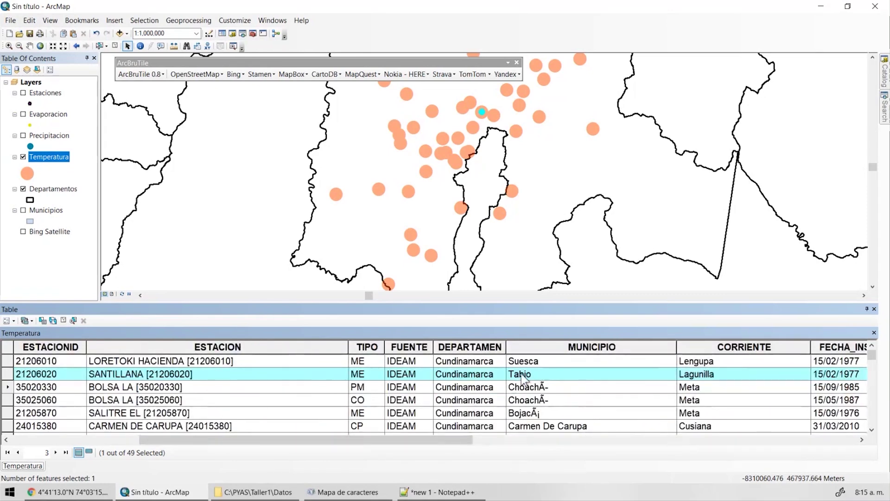
Copy station ID 21206020, then select the BOLSA LA record and its station ID 35020330.
click(38, 375)
right_click(39, 377)
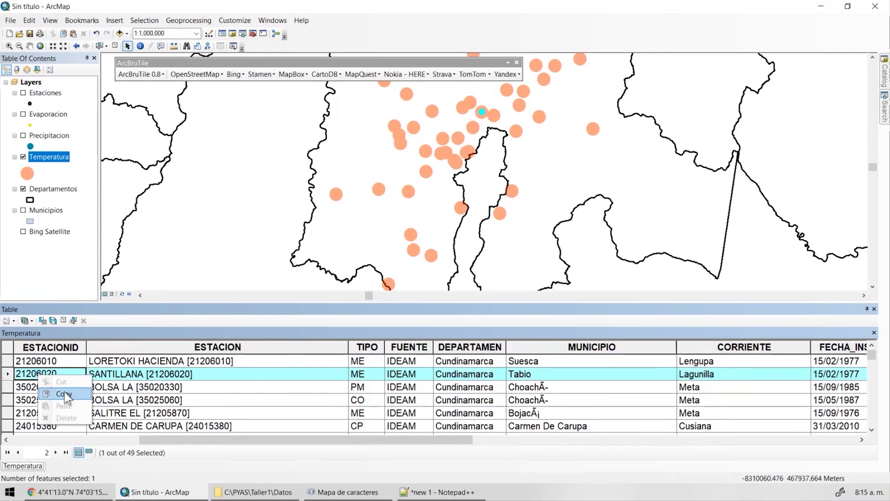
click(63, 394)
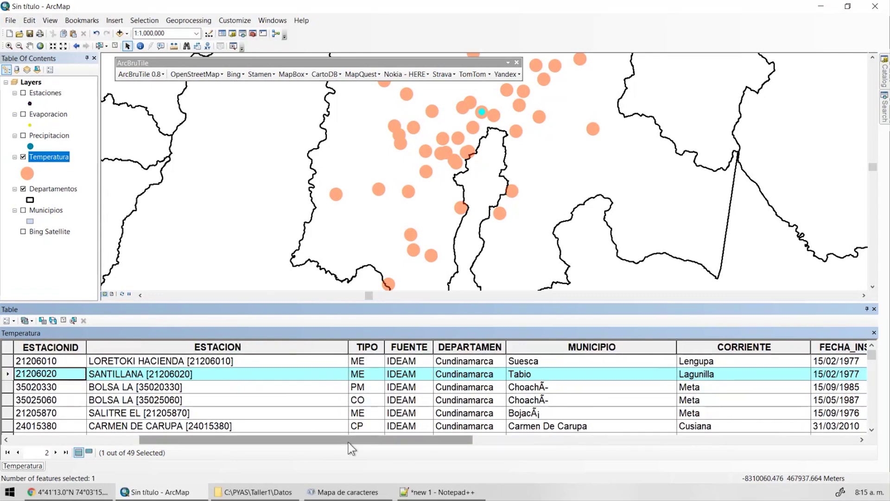
drag(357, 440, 748, 429)
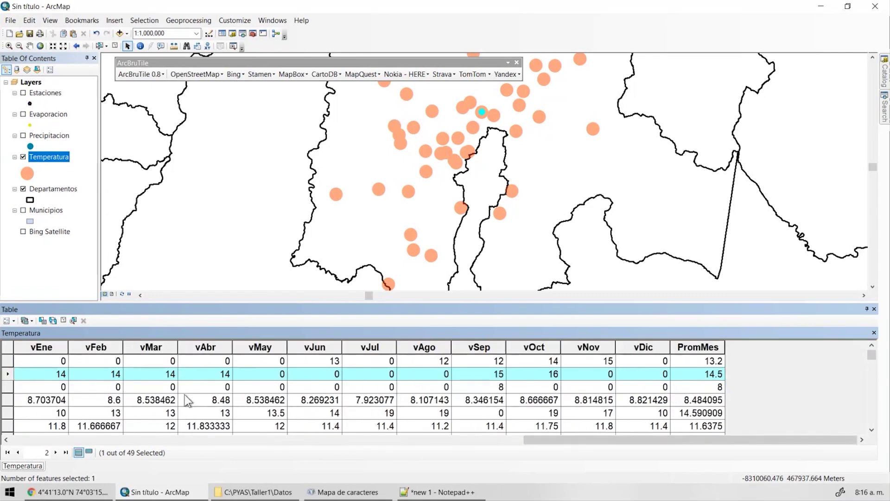
click(10, 388)
click(446, 440)
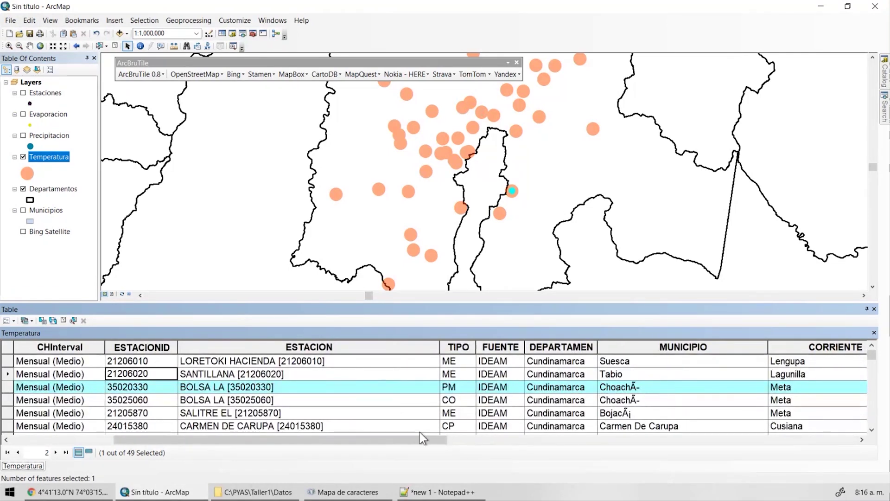
drag(423, 440, 823, 445)
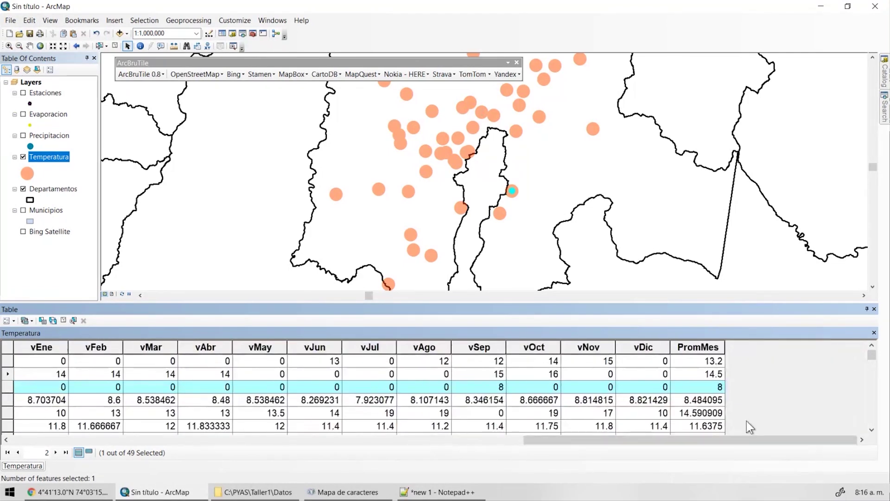
drag(696, 441, 130, 470)
click(694, 389)
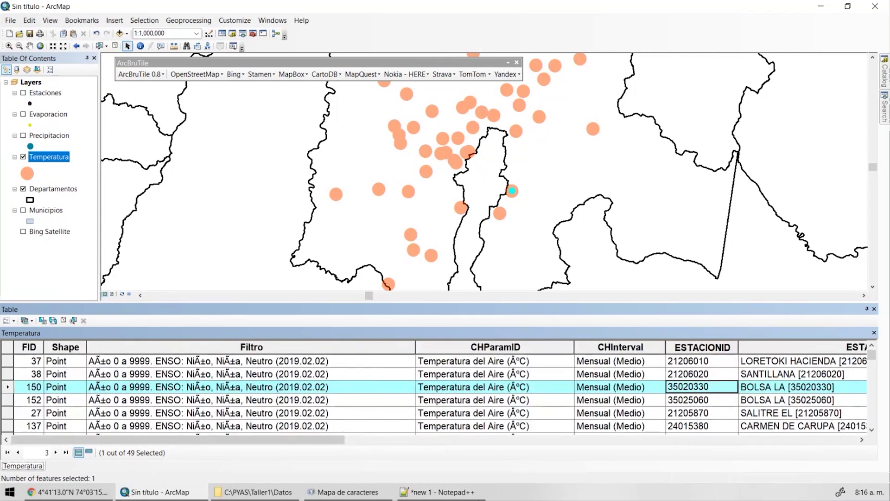
Paste station ID 35020330 on line 27 of the notes and return to ArcMap.
click(440, 492)
click(235, 385)
key(ctrl+v)
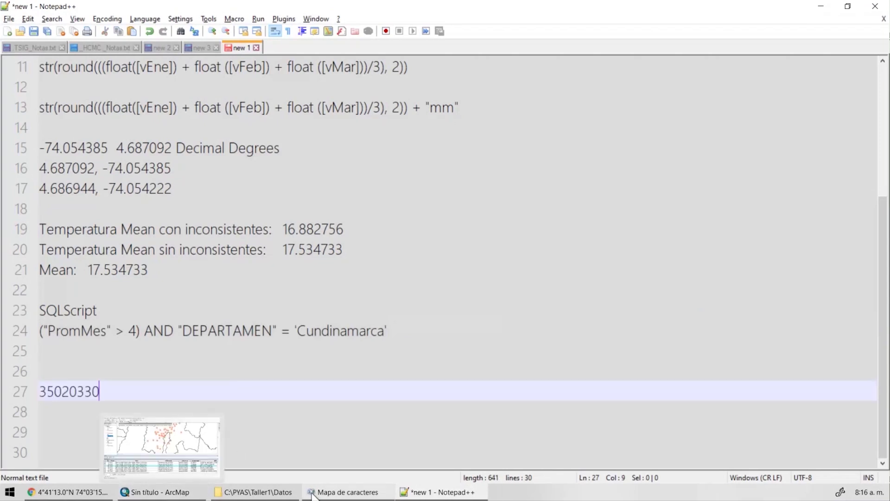
mouse_move(341, 494)
click(178, 493)
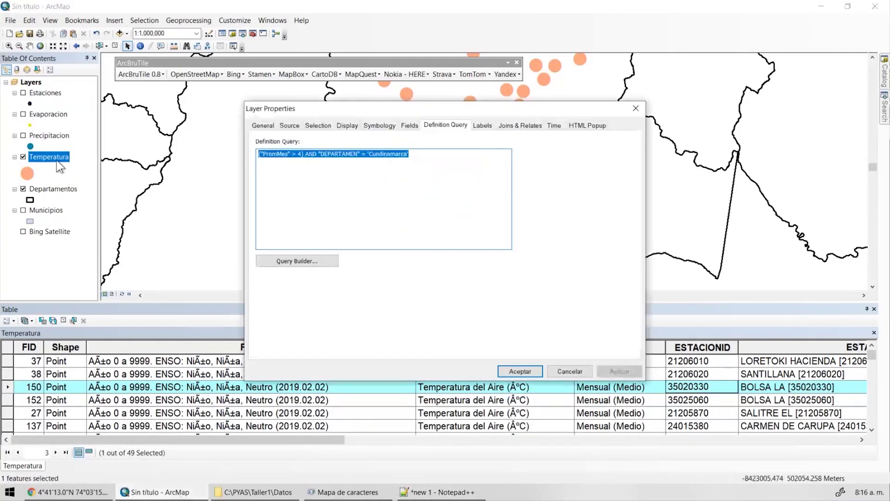
Append AND "ESTACIONID" <> '35020330' to the Temperatura definition query and apply it.
click(297, 261)
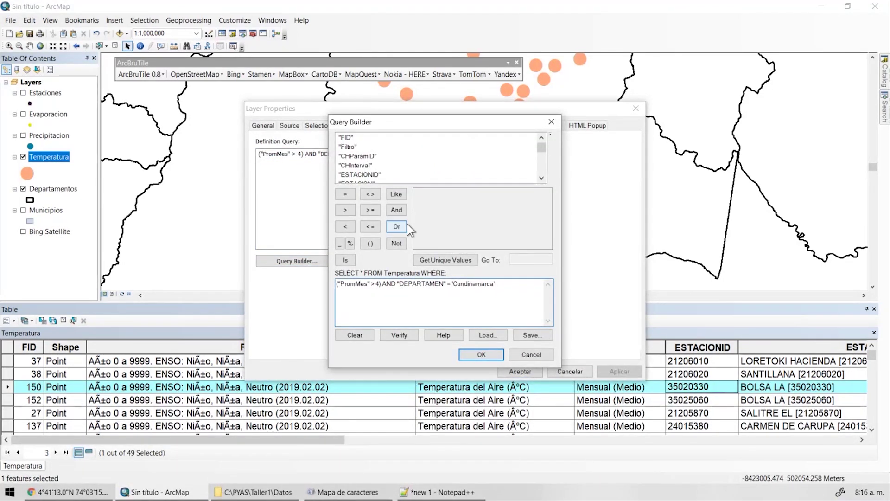
click(397, 211)
click(542, 178)
double_click(360, 165)
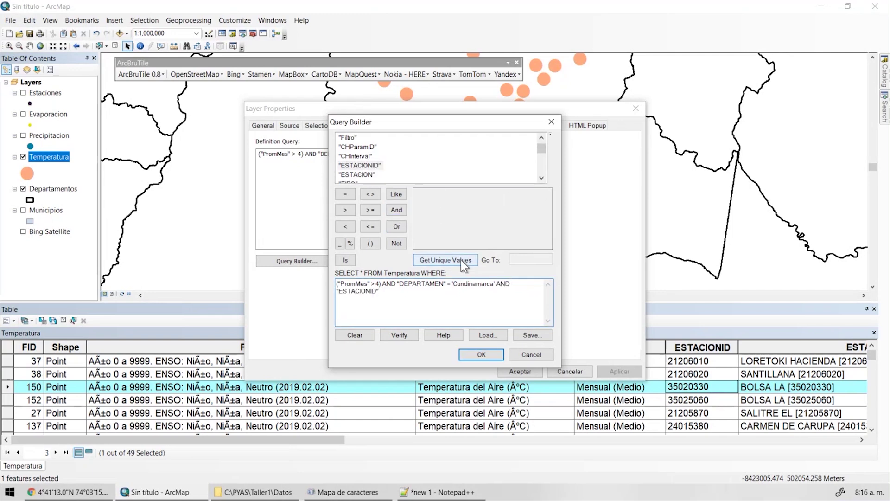
click(445, 260)
click(370, 195)
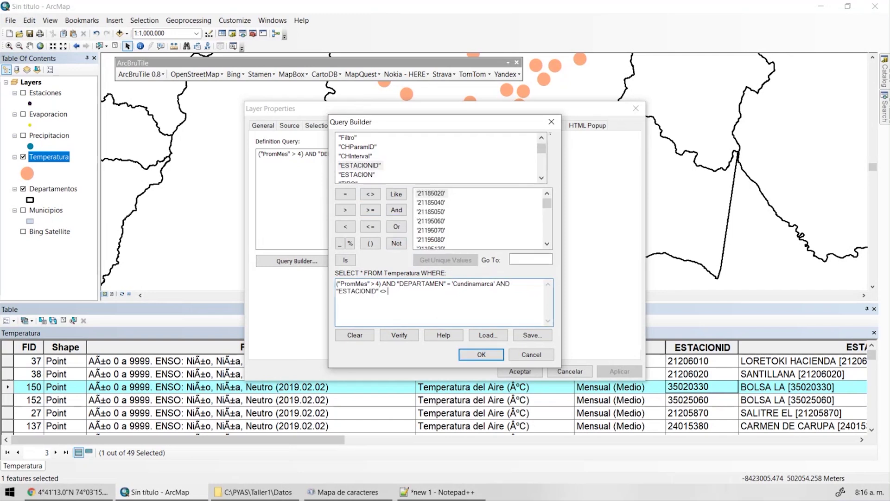
text(')
text(35020330)
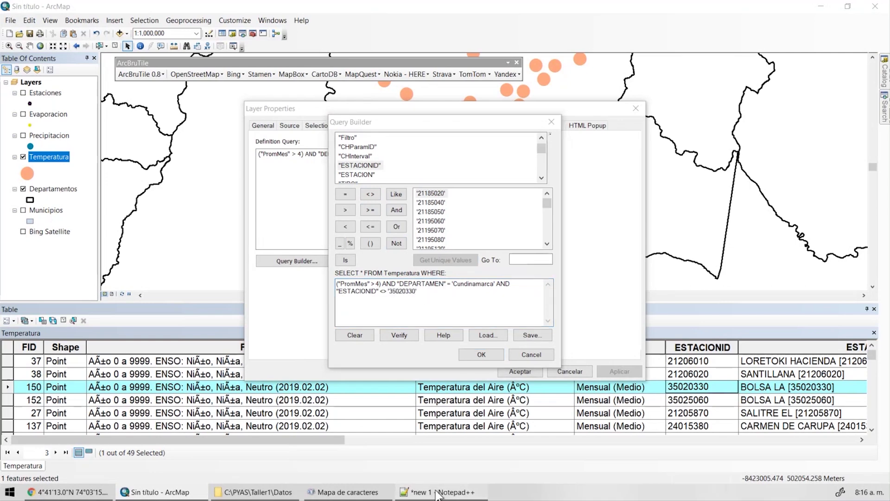
key(alt+Tab)
key(alt+Tab)
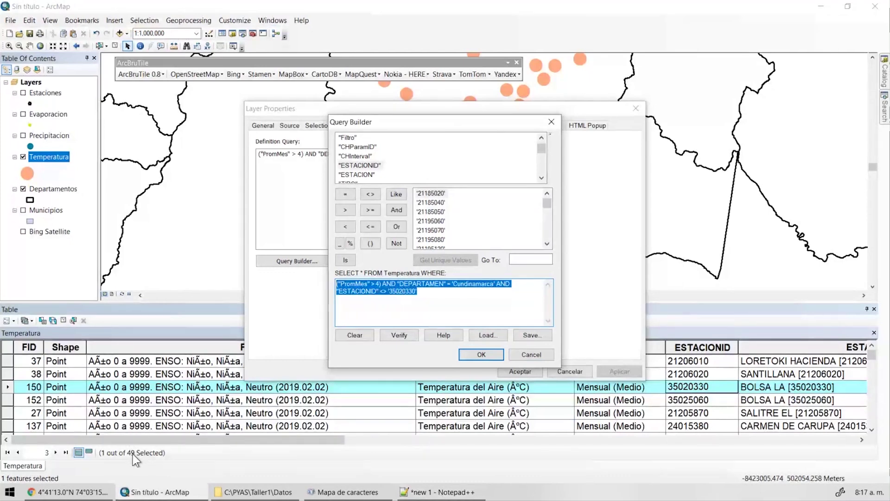
click(490, 355)
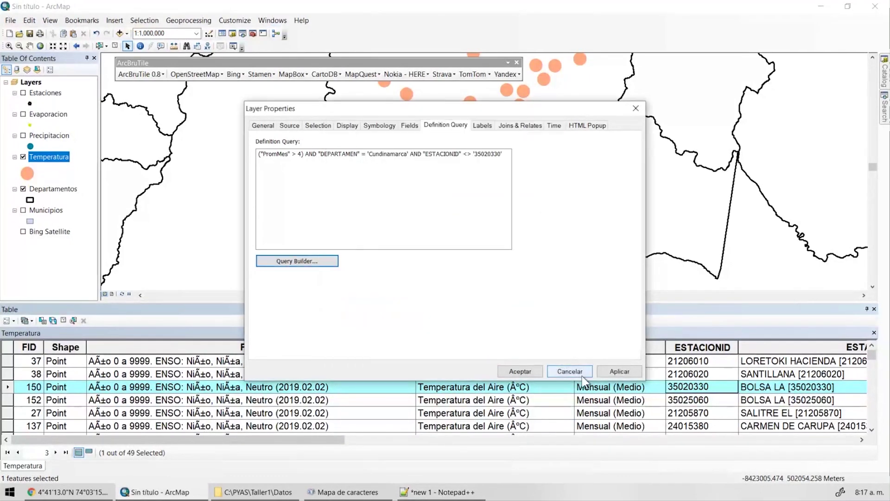
click(620, 371)
click(571, 370)
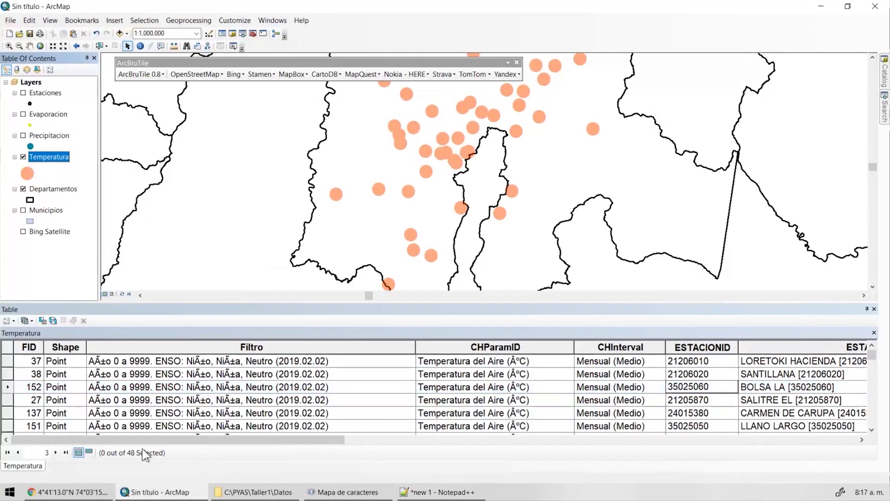
Sort the Temperatura attribute table by PromMes and scroll through the records.
drag(186, 439, 710, 429)
double_click(701, 346)
scroll(712, 381, down, 5)
scroll(704, 385, up, 1)
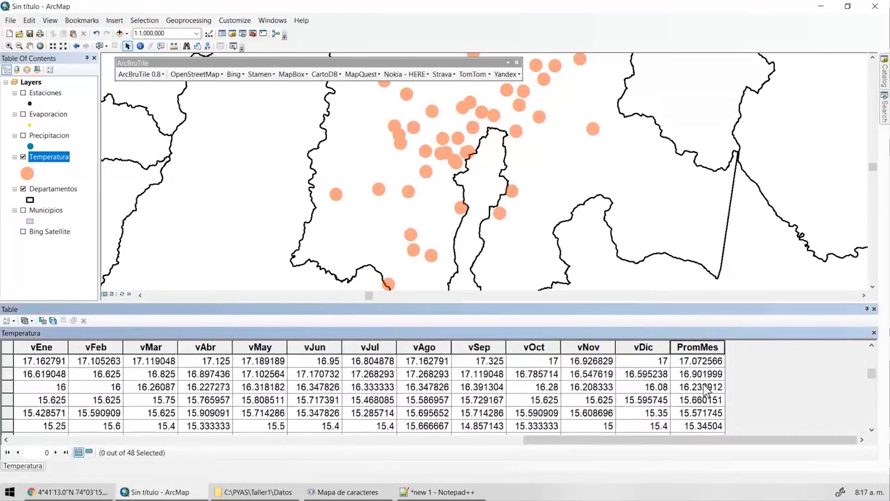
scroll(695, 390, down, 5)
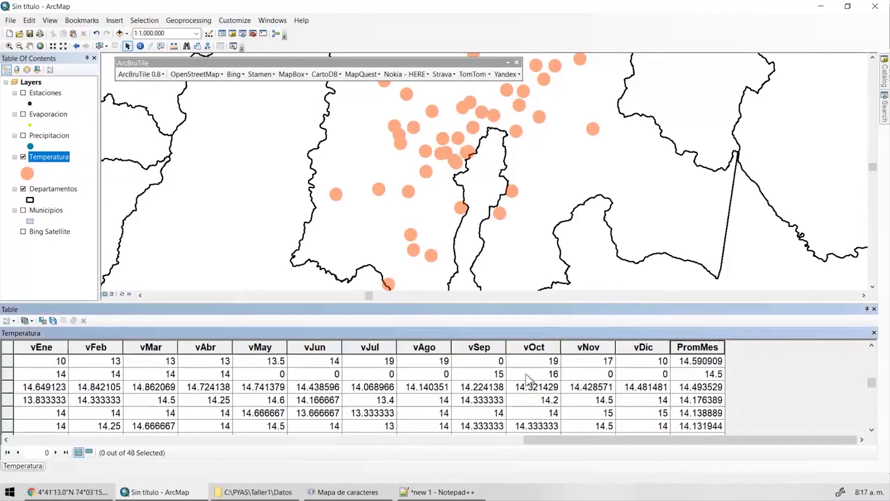
click(270, 376)
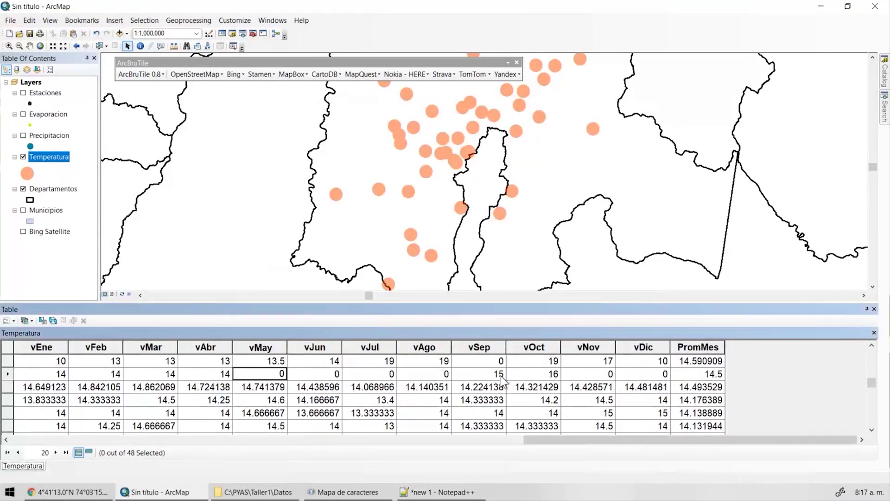
scroll(491, 145, down, 2)
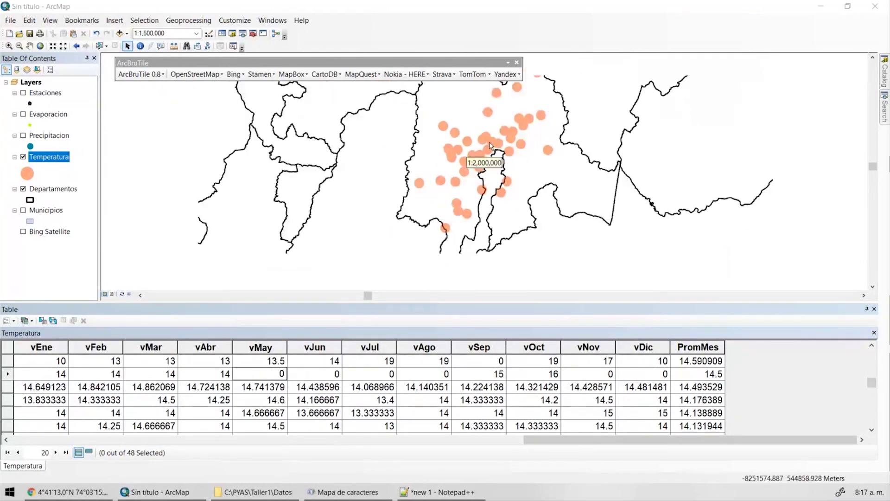
scroll(505, 106, down, 1)
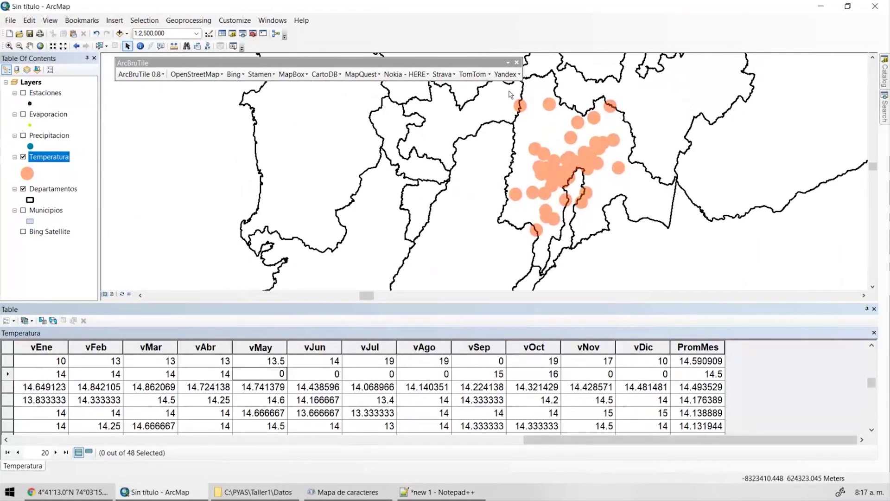
Show PromMes statistics and note the mean 15.804693 as the Temperatura Mean entry.
click(516, 62)
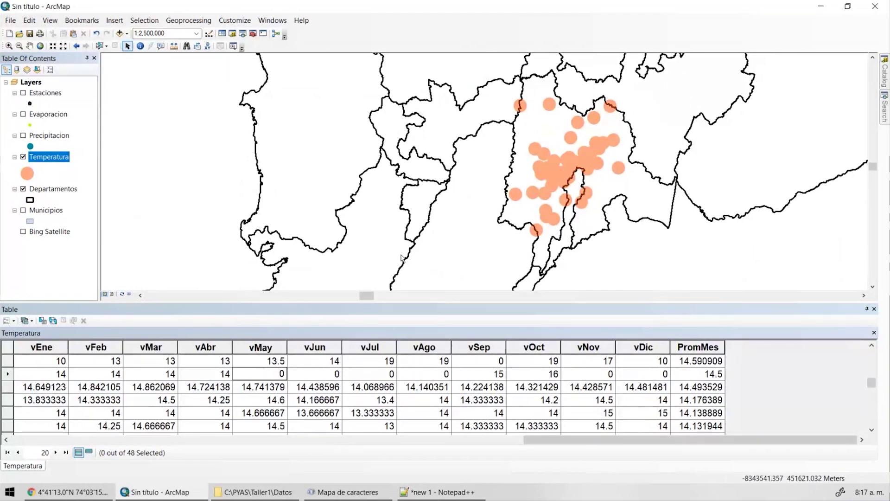
right_click(718, 349)
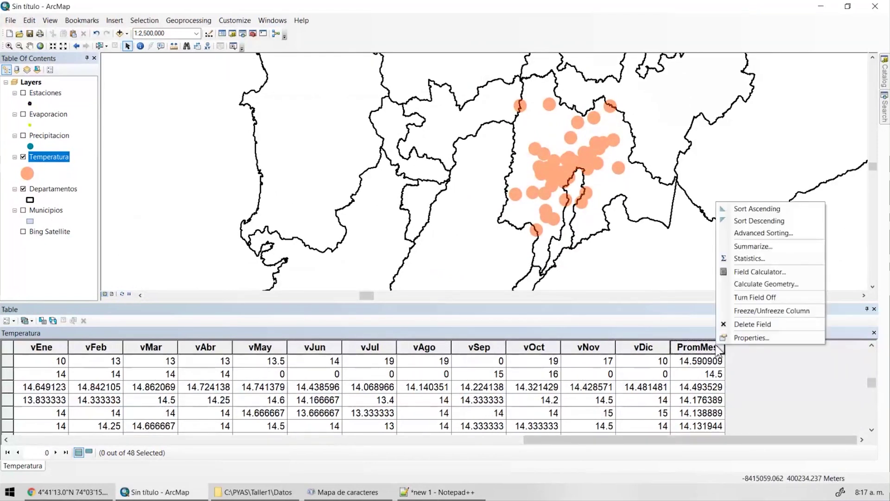
click(757, 258)
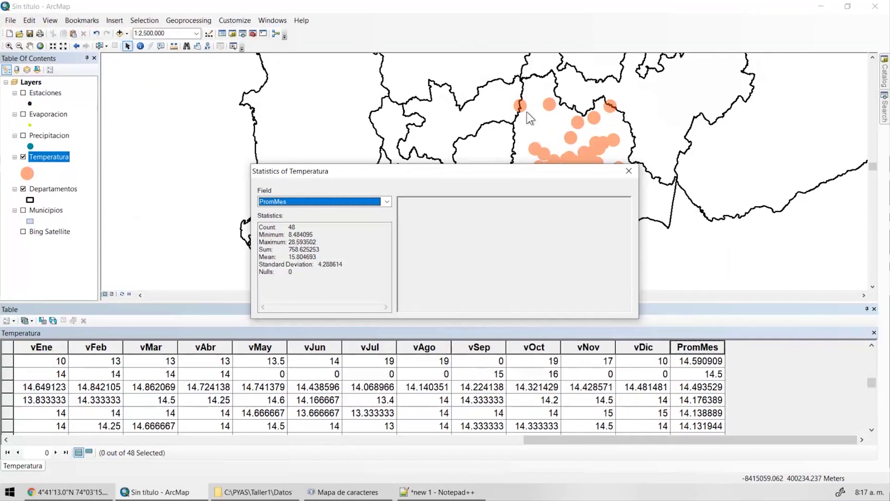
drag(440, 172, 270, 150)
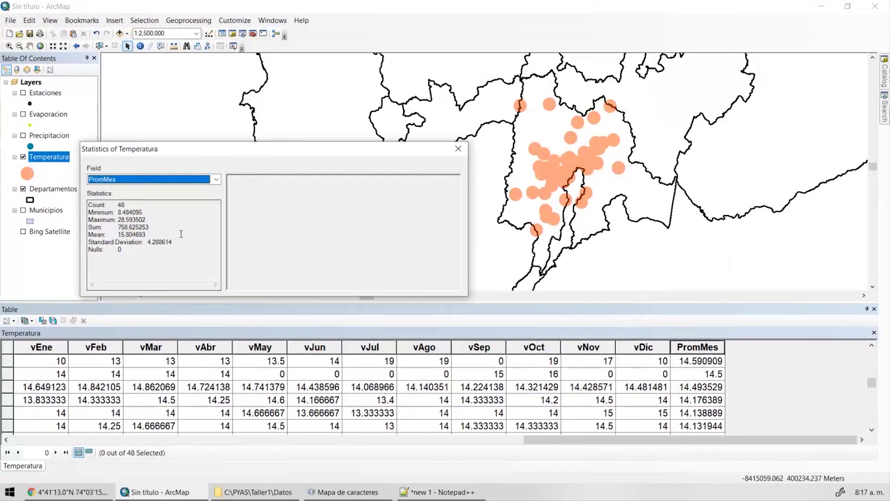
double_click(139, 235)
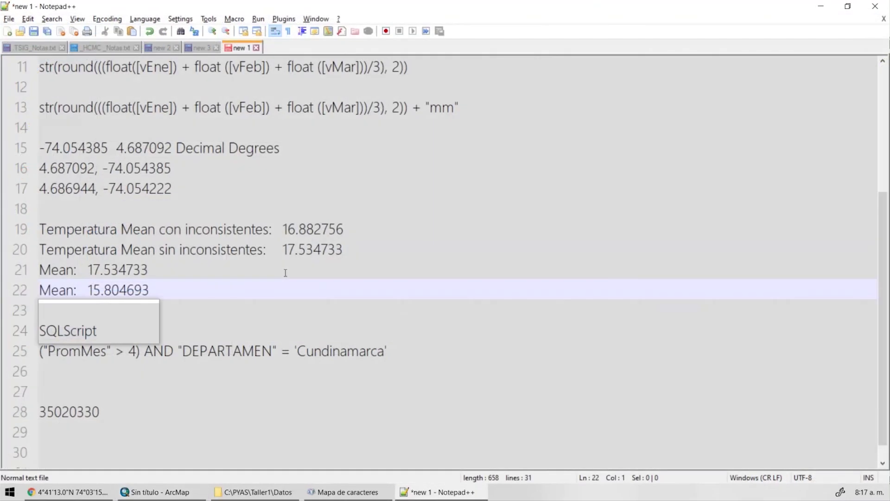
text(Temperatura )
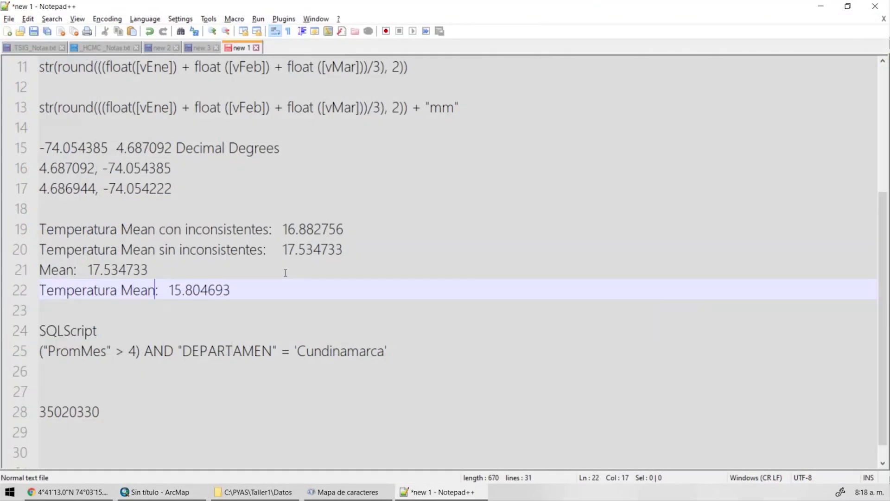
text( Cundinamarca)
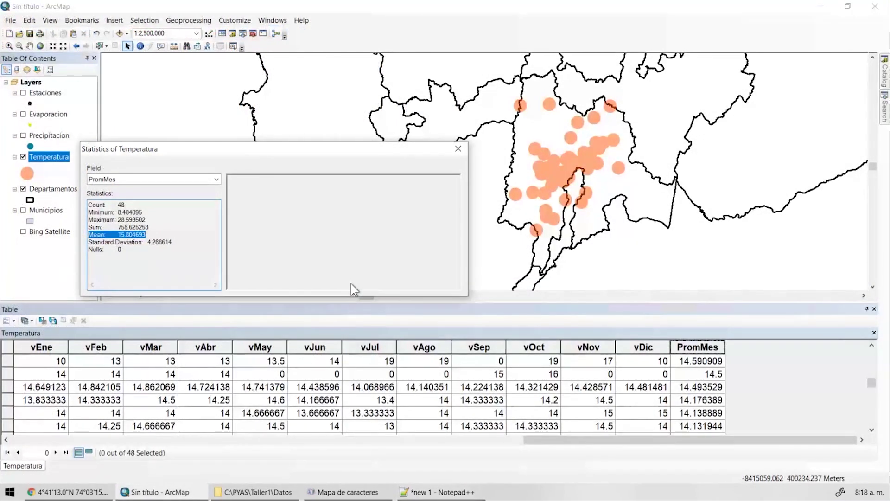
Delete the trailing AND "ESTACIONID" <> '35020330' clause from the Temperatura definition query.
click(458, 149)
double_click(59, 160)
click(333, 154)
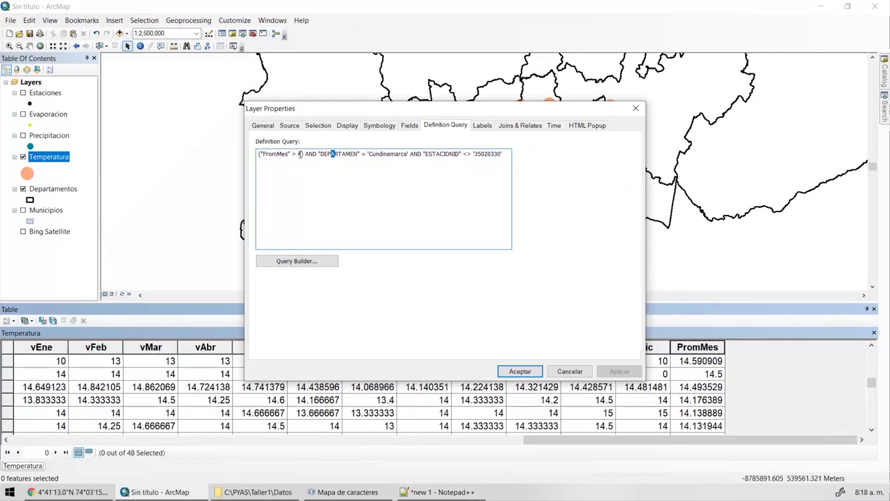
drag(409, 154, 668, 179)
key(Delete)
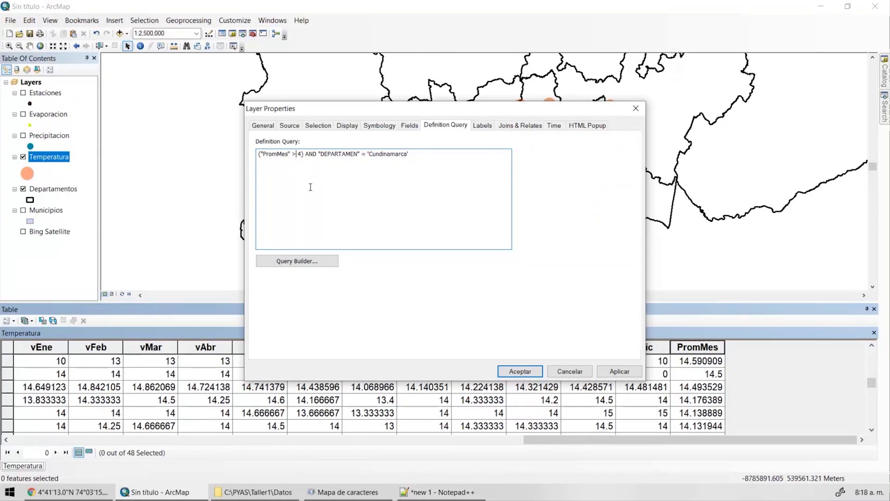
text(1)
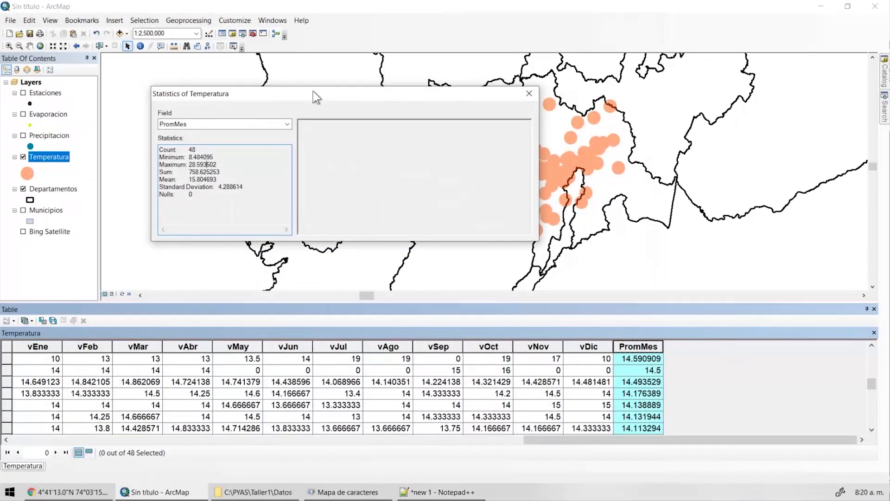
click(529, 93)
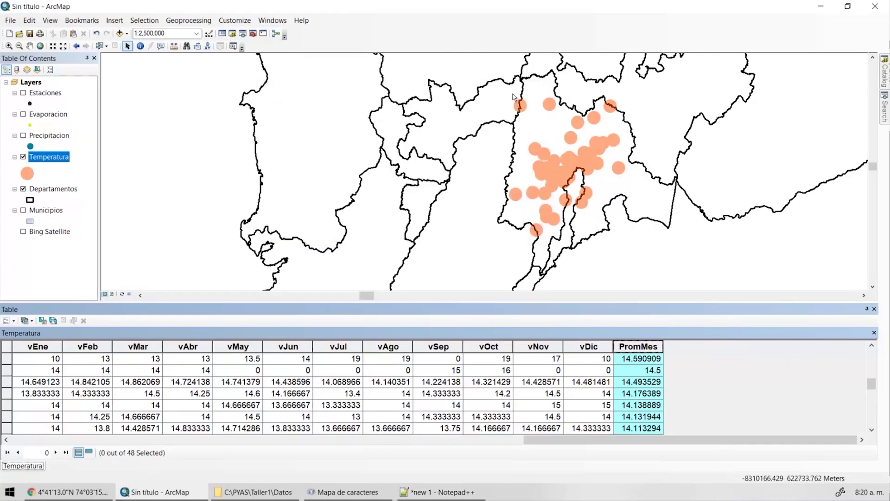
Save the map as a Quiz1Preg-named .mxd document with the ID number in the Mapas folder.
click(11, 20)
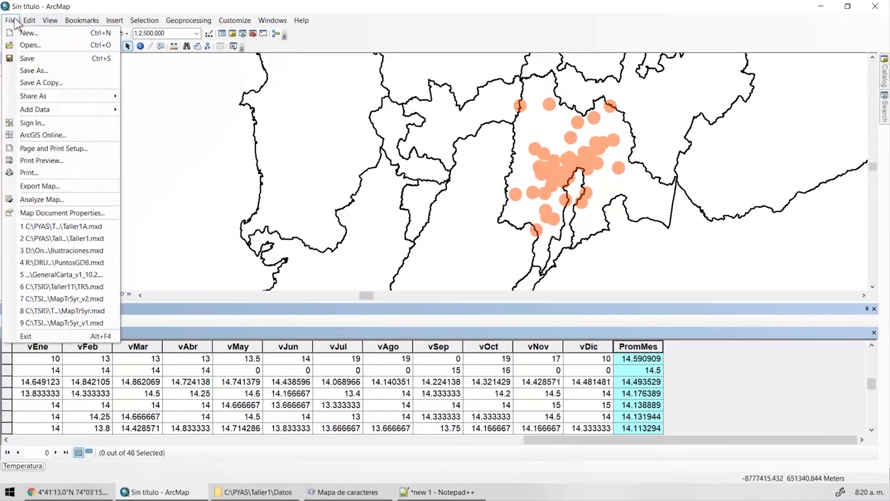
click(34, 70)
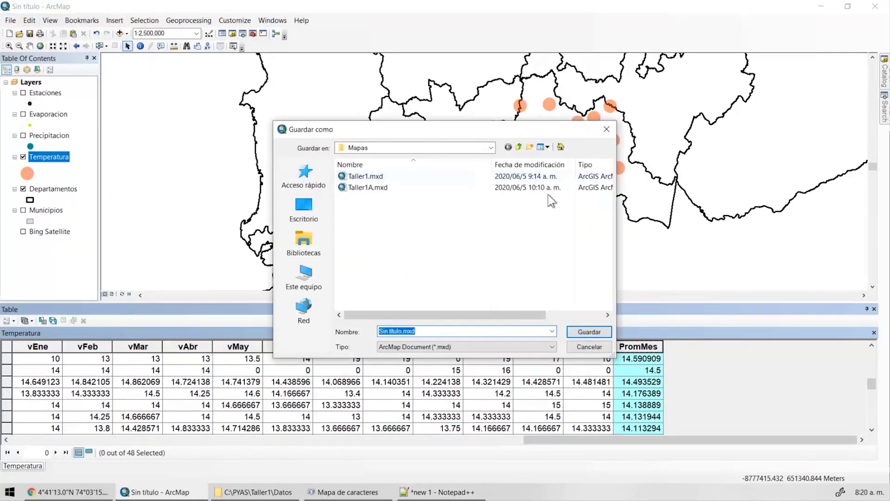
click(519, 148)
double_click(361, 207)
text(Qui)
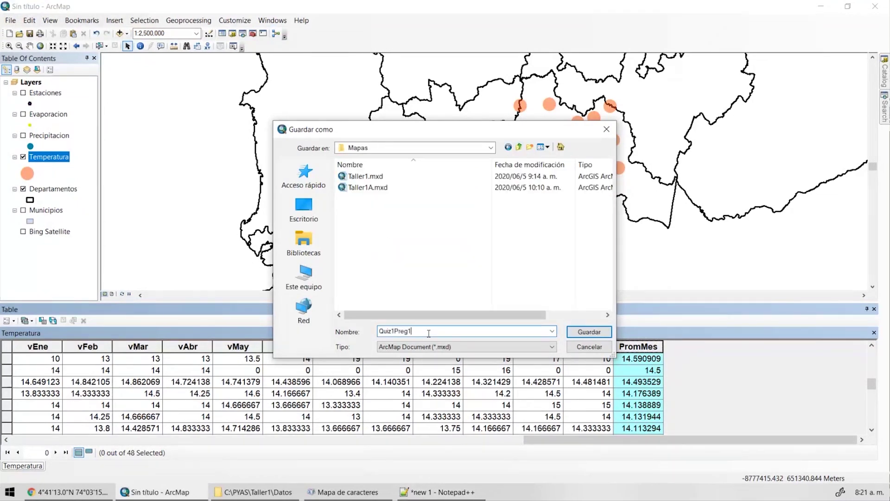
click(586, 332)
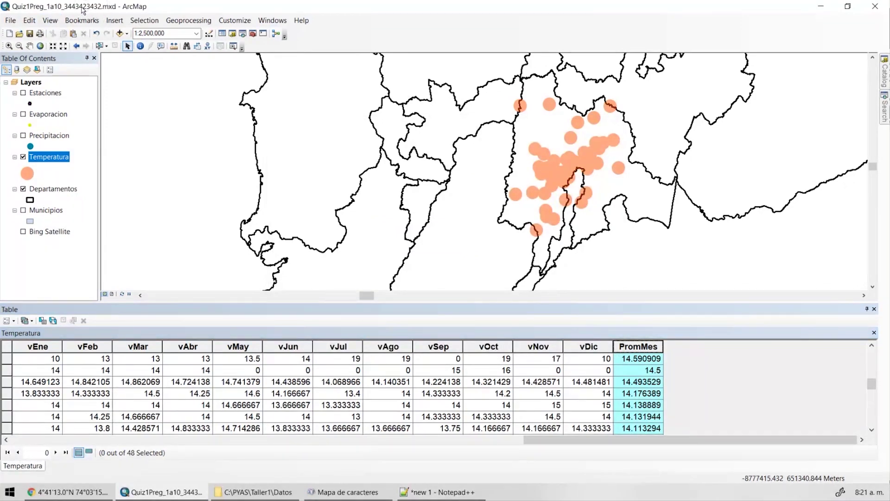
Replace 'Cundinamarca' with 'Bogotá' in the DEPARTAMEN condition and verify the expression.
double_click(50, 160)
click(297, 261)
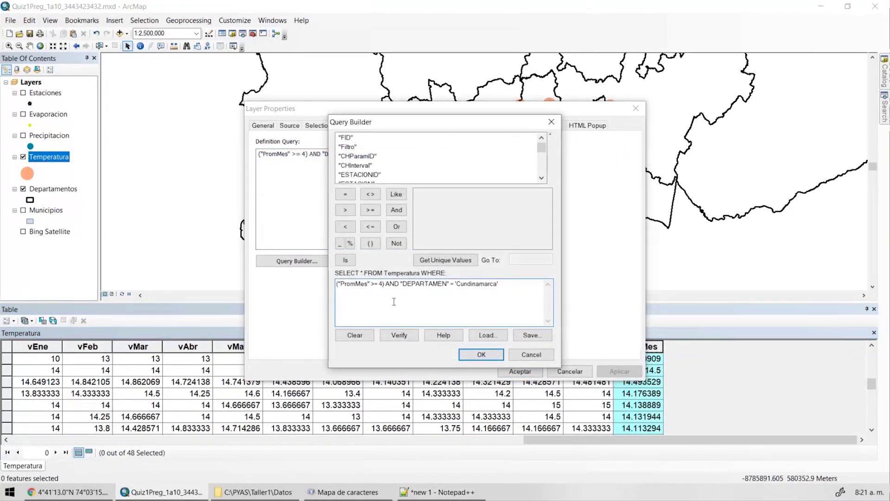
drag(455, 284, 546, 289)
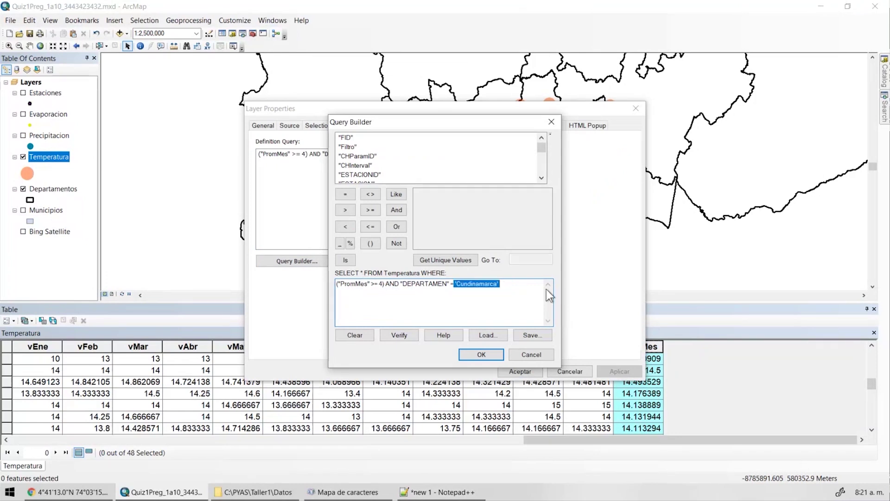
key(Delete)
scroll(550, 182, down, 3)
click(363, 155)
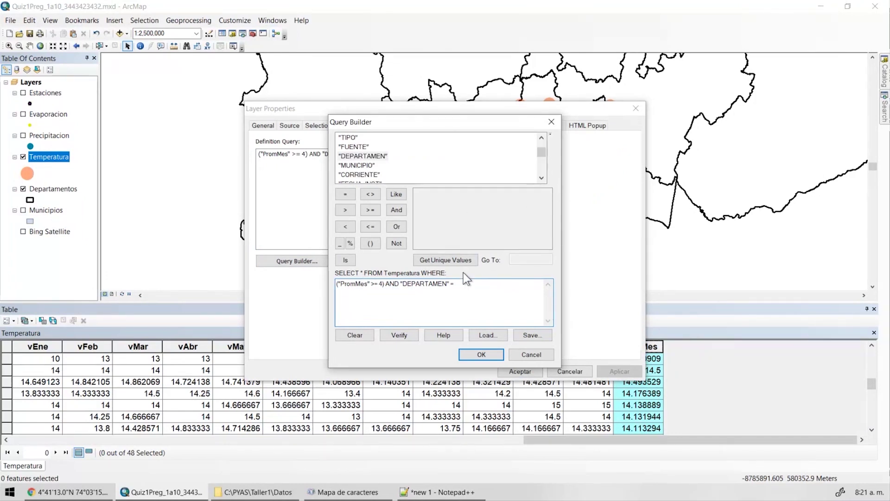
click(457, 260)
double_click(431, 205)
click(399, 335)
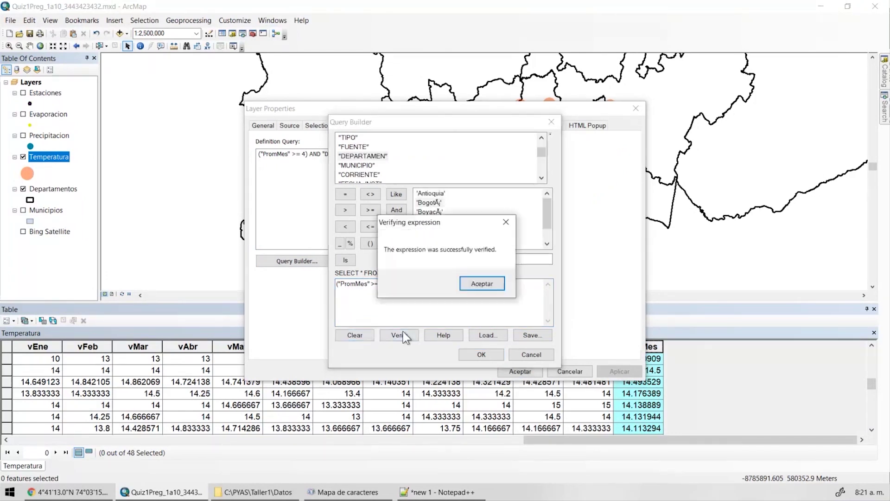
key(Return)
Apply the filter ("PromMes" >= 4) AND "DEPARTAMEN" = 'Bogotá', leaving 32 records.
click(478, 286)
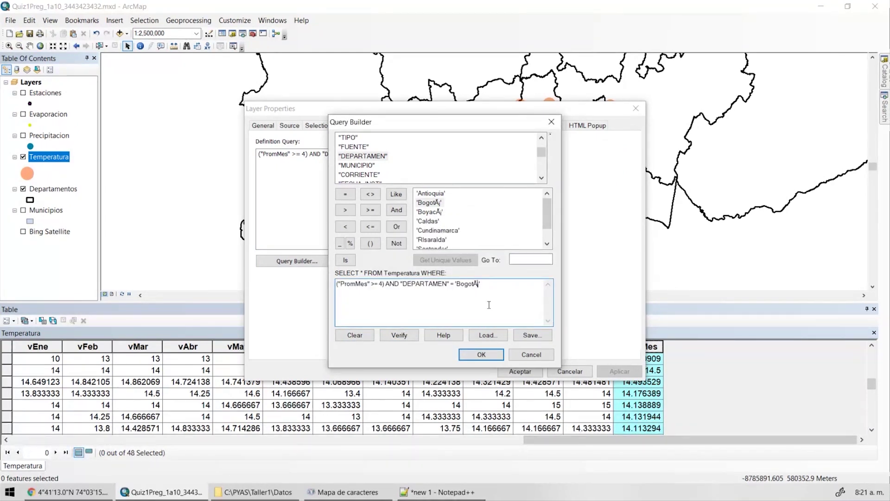
key(Left)
key(Right)
key(Right)
key(Right)
click(481, 354)
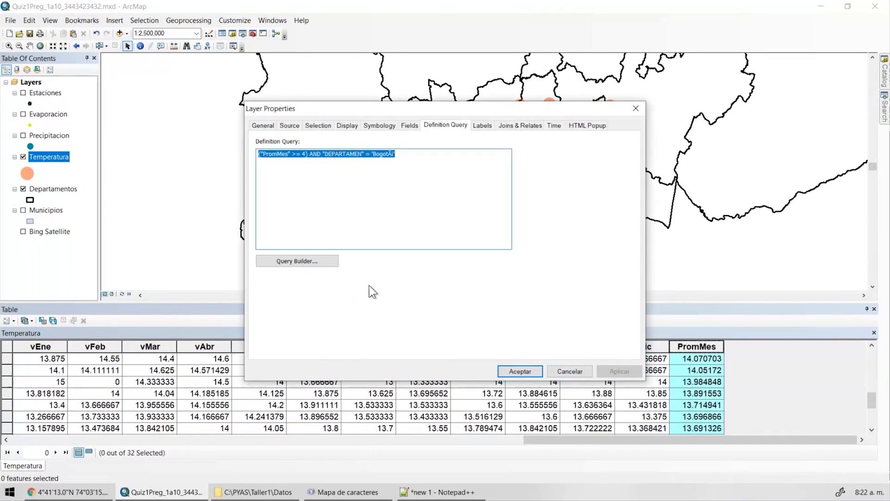
click(303, 261)
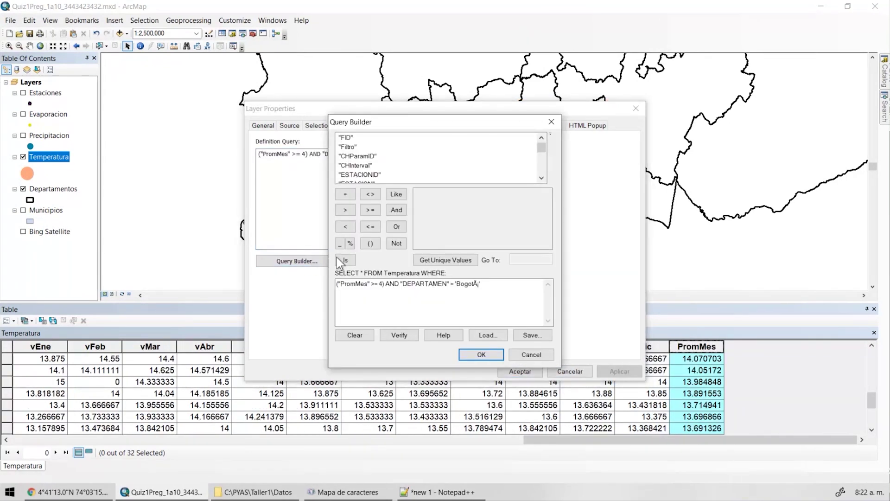
click(481, 354)
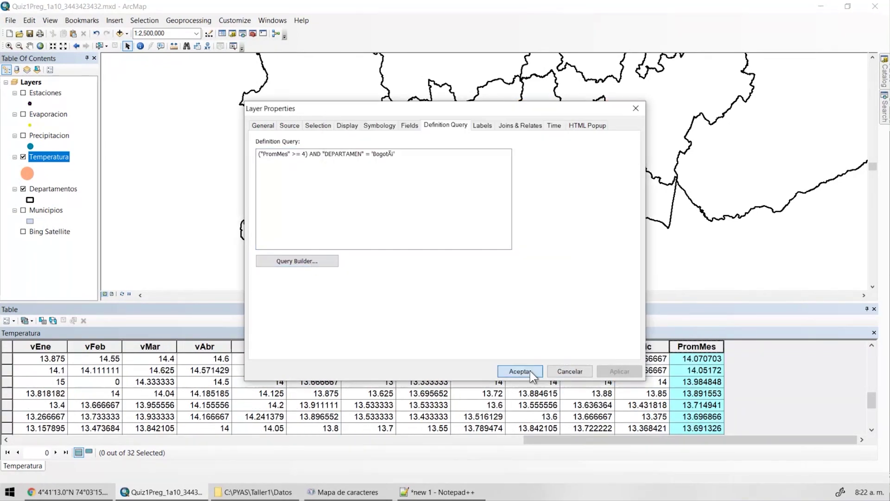
click(530, 371)
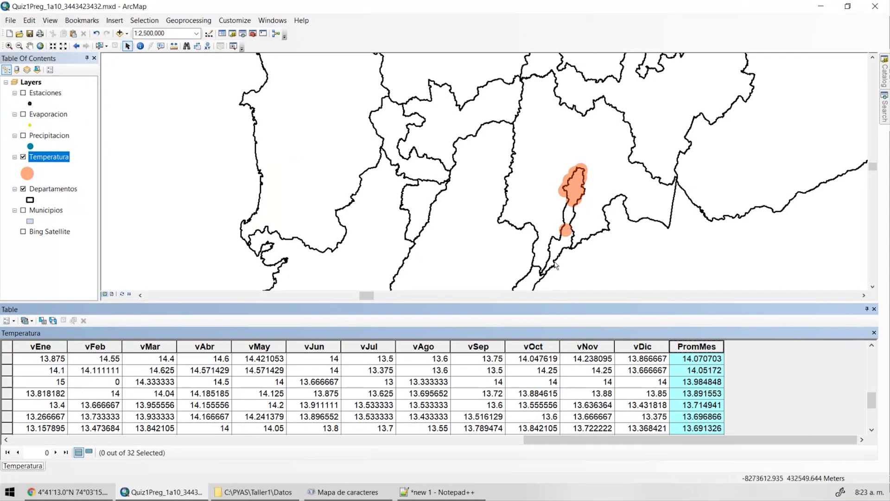
Show PromMes statistics for the 32 Bogotá records, with mean 14.228822.
right_click(694, 351)
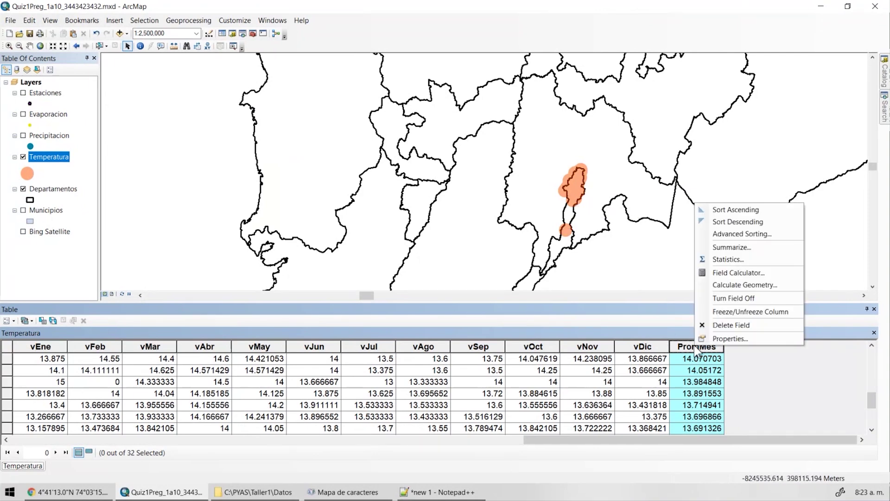
click(729, 267)
drag(382, 175, 242, 73)
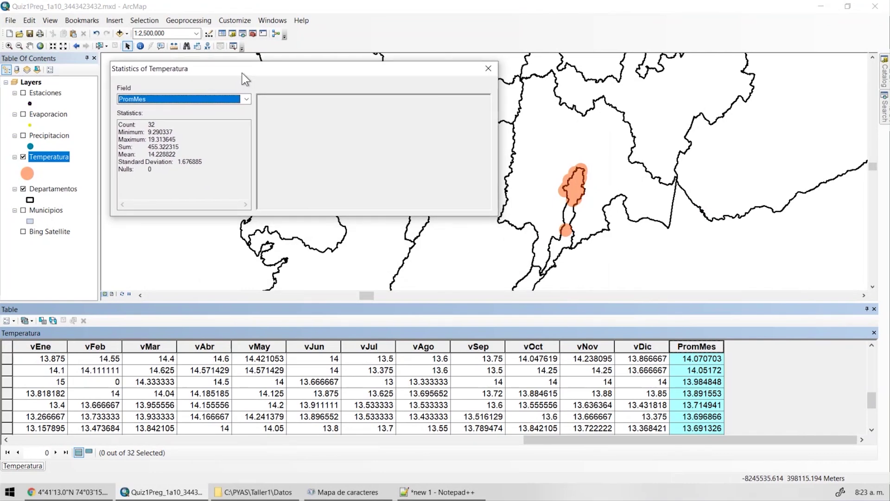
Search the Start menu for the Snipping Tool with 'sni'.
click(11, 493)
click(11, 493)
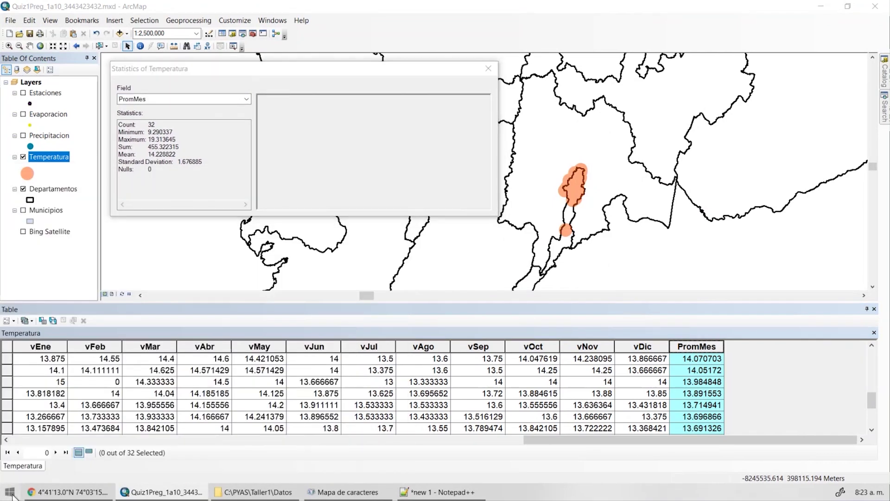
click(11, 494)
text(sni)
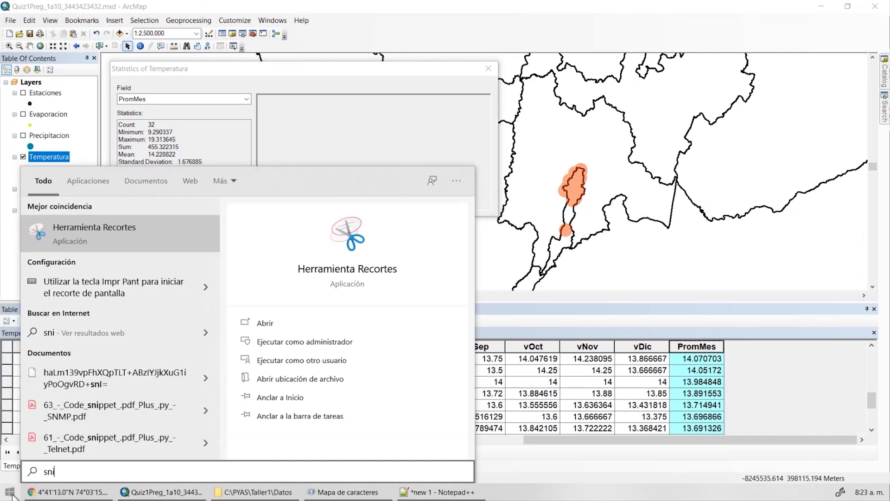
Take a rectangular snip of the ArcMap window showing the statistics and map.
click(101, 230)
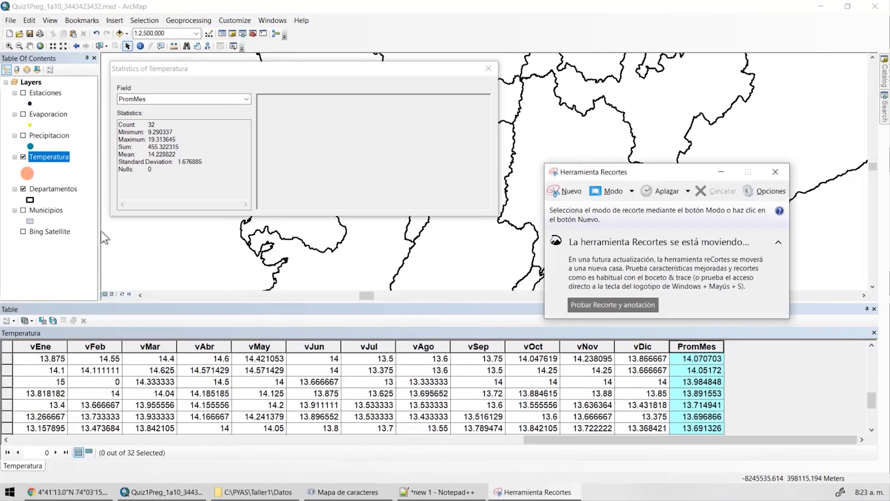
click(631, 191)
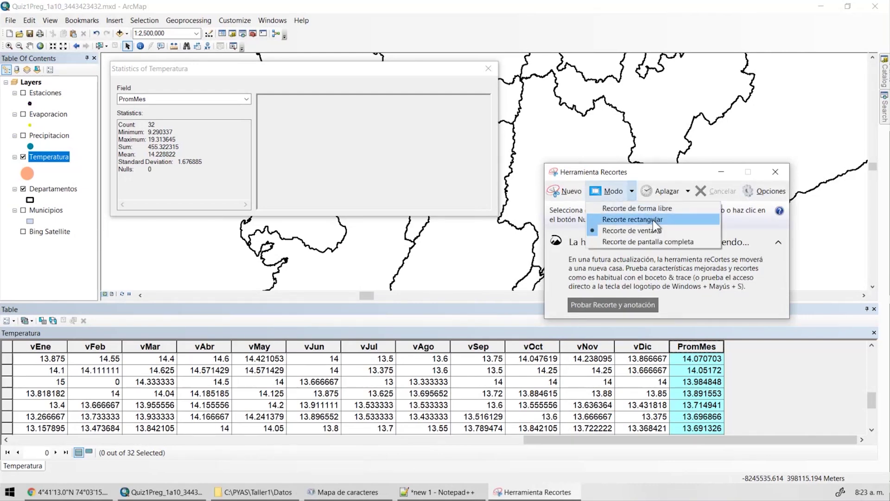
click(656, 220)
drag(1, 1, 731, 378)
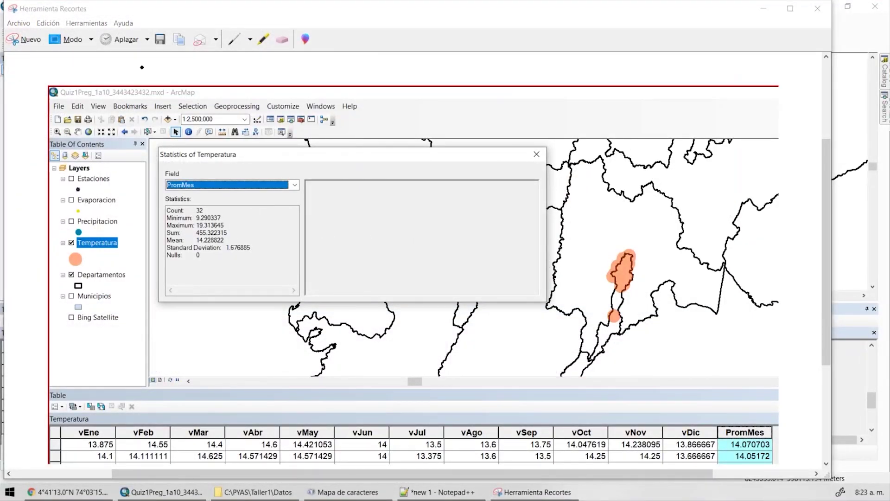
Set the Snipping Tool's custom pen to a round tip.
click(251, 40)
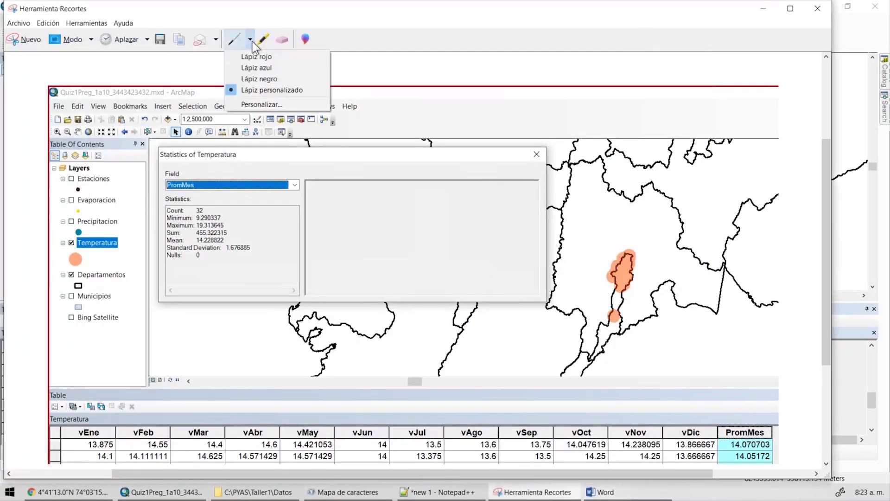
click(263, 90)
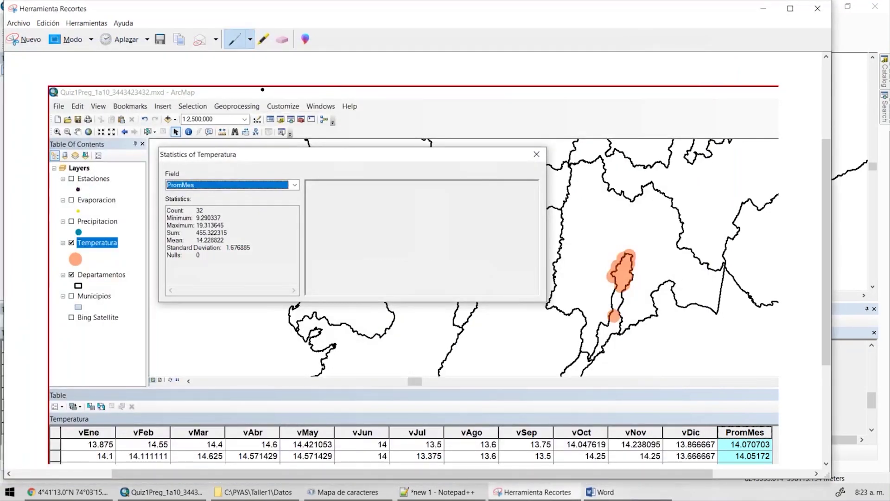
click(250, 40)
click(263, 103)
click(115, 106)
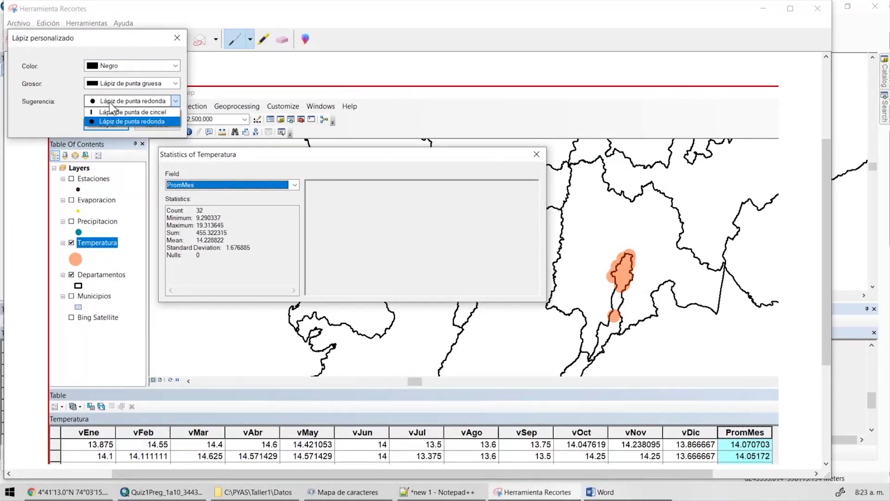
click(116, 118)
click(106, 124)
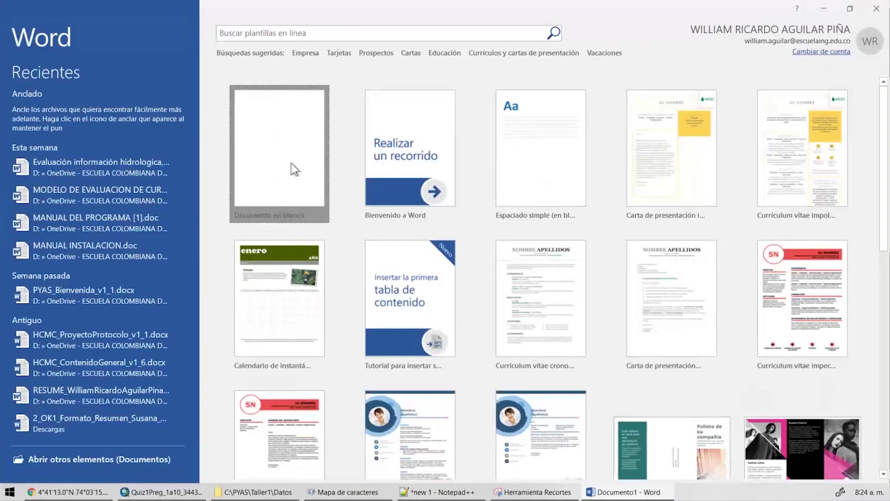
Create a blank document with 'Pregunta 1: 14.22' above the pasted snip.
click(291, 163)
text(Pregunta 1:)
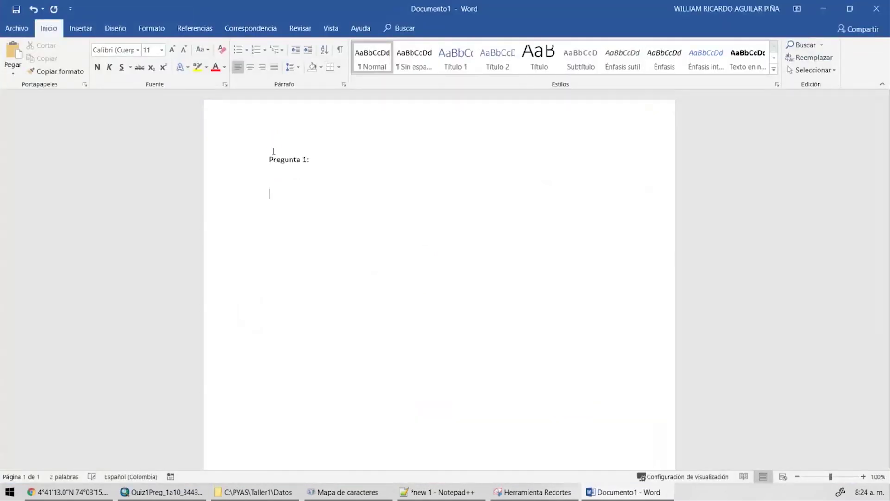
key(ctrl+v)
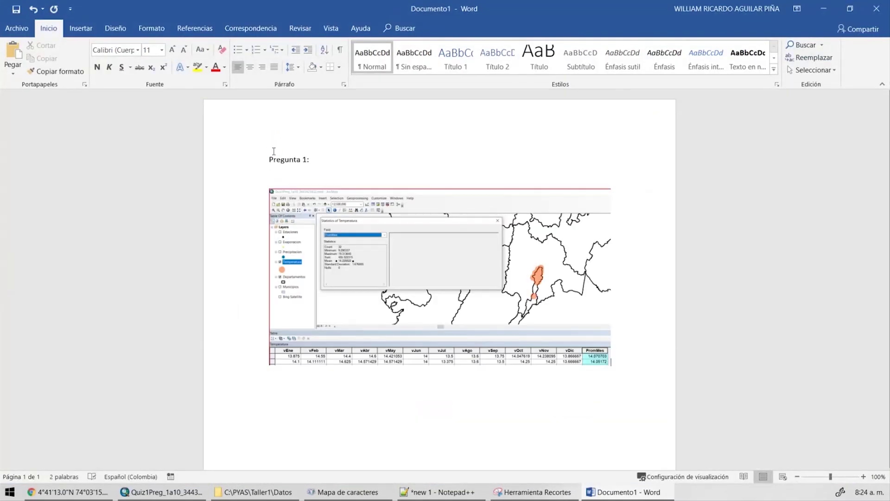
click(310, 160)
text(14.22)
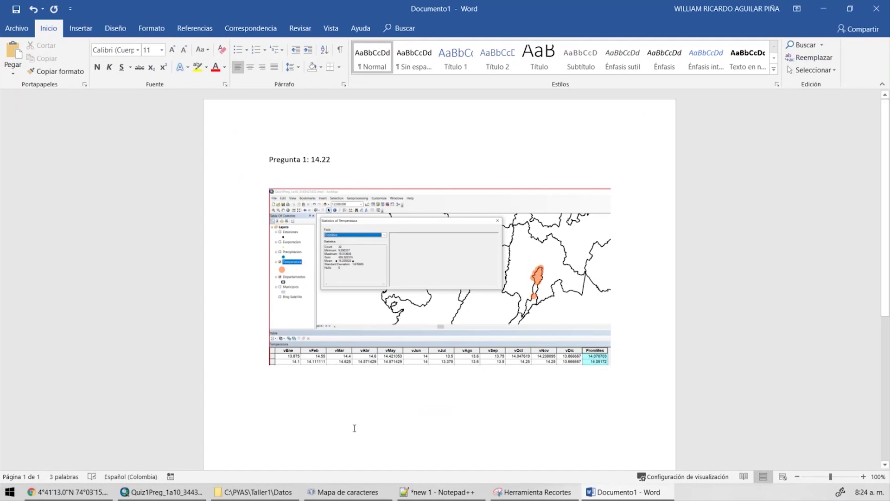
Add the degree symbol from Character Map after 14.22.
key(alt+Tab)
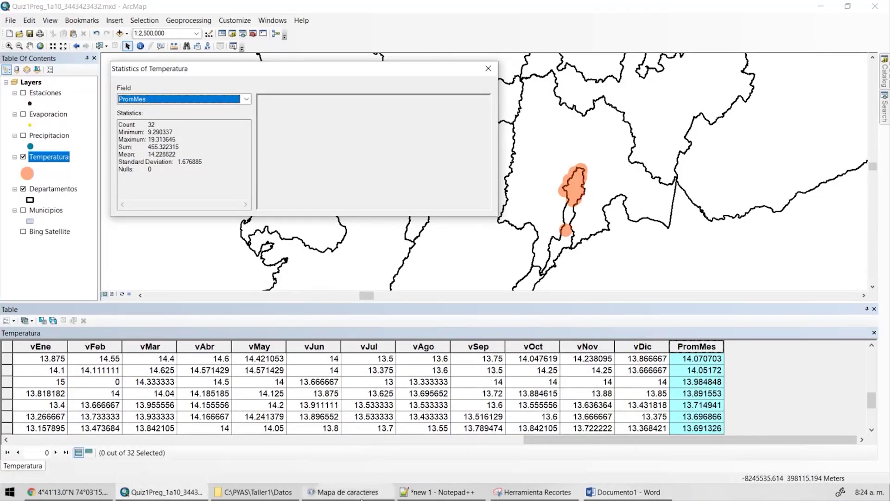
click(345, 492)
click(317, 253)
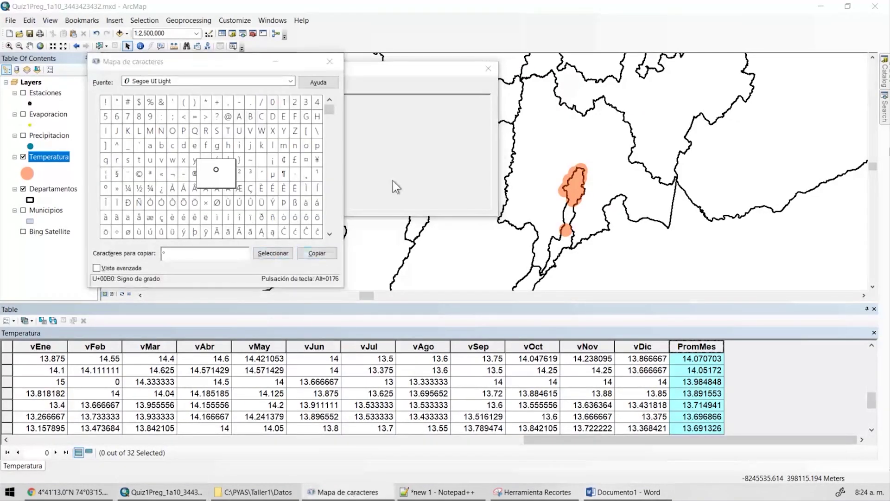
click(394, 189)
key(alt+Tab)
text(°)
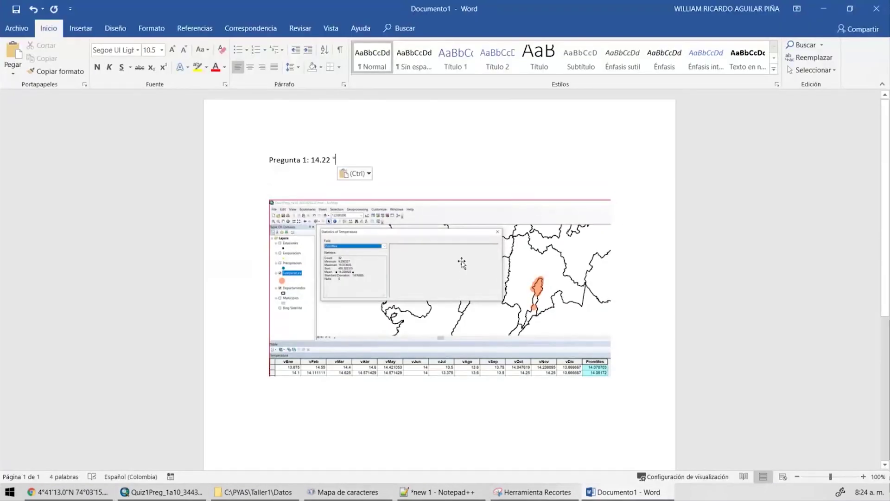
key(Left)
key(BackSpace)
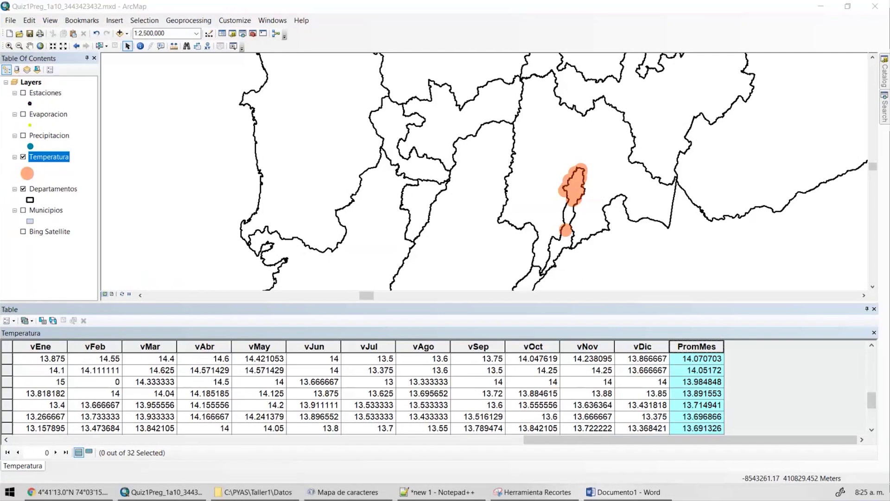
Delete the Temperatura definition query and apply, restoring all 156 records.
double_click(49, 157)
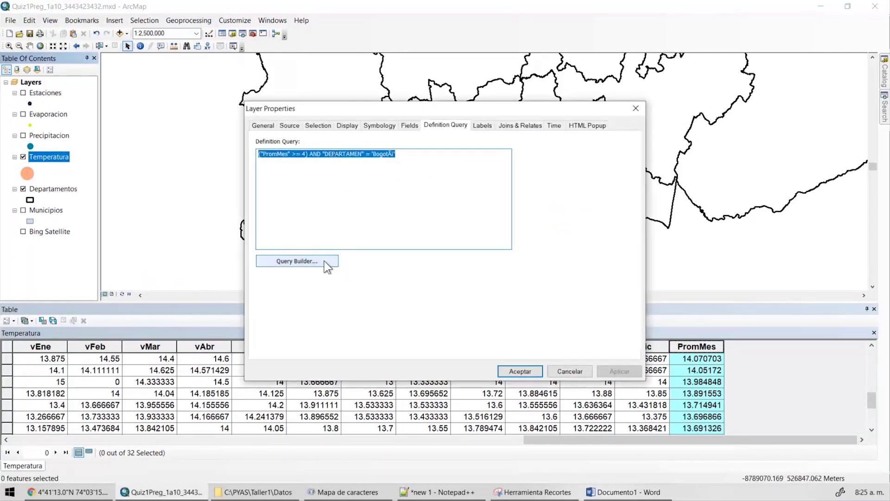
click(324, 261)
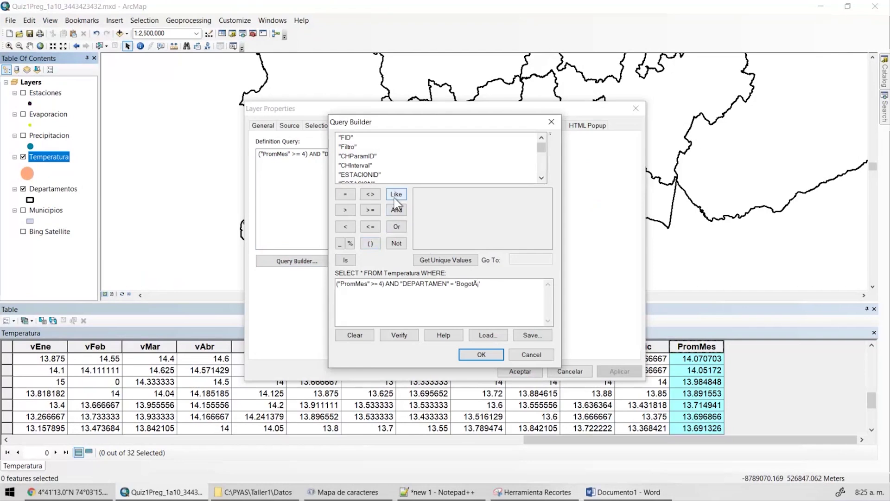
click(525, 357)
click(522, 371)
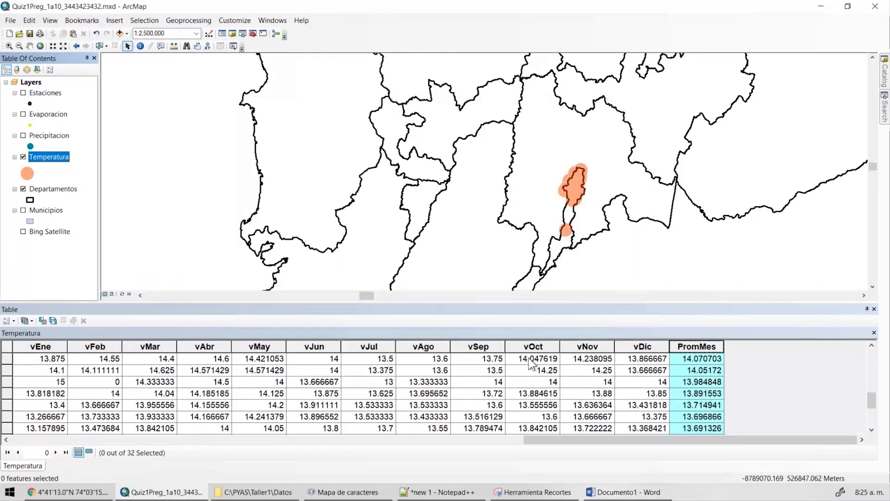
double_click(58, 159)
key(Delete)
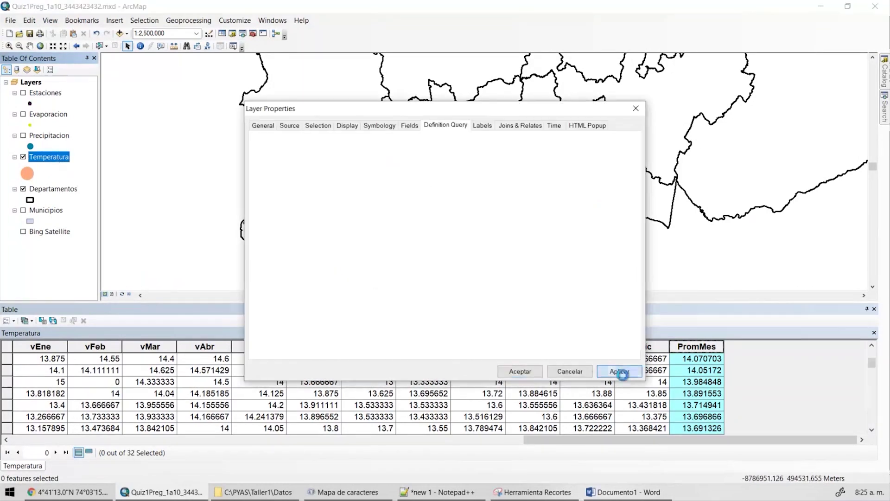
click(620, 371)
click(520, 371)
Copy station ID 21215080 onto line 28 of the Notepad++ notes.
drag(565, 444, 103, 443)
right_click(613, 361)
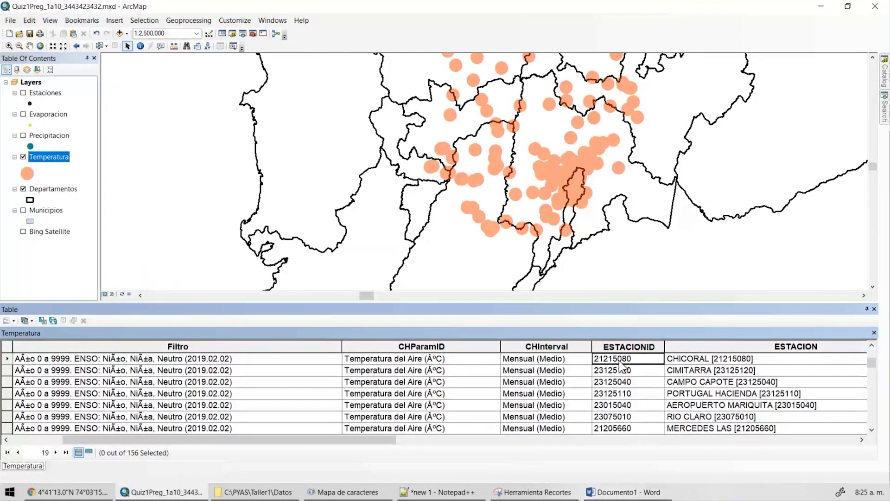
right_click(625, 360)
click(640, 378)
key(alt+Tab)
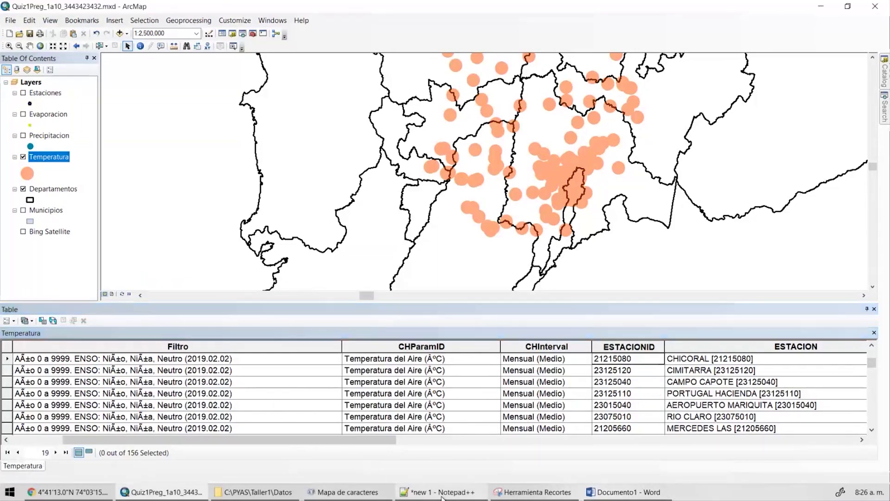
double_click(148, 406)
text(21215080)
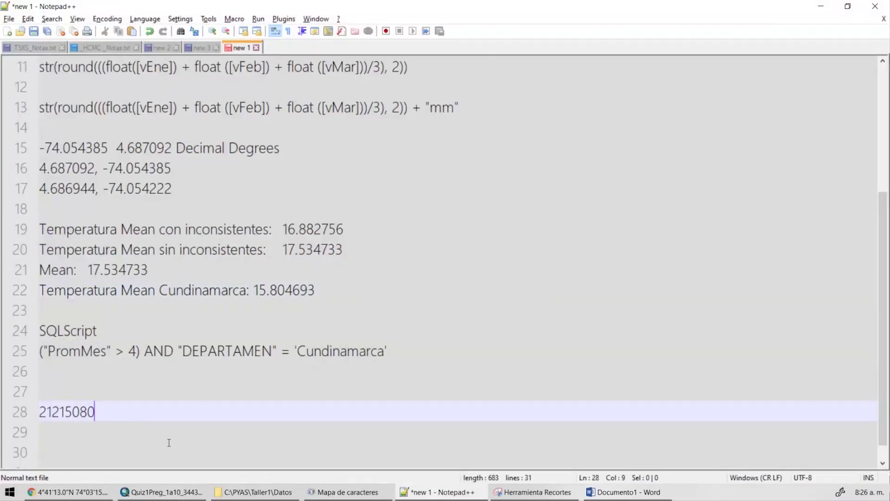
Add station IDs 23125120 and 23125040 to line 28 of the notes, comma-separated.
text(,)
key(alt+Tab)
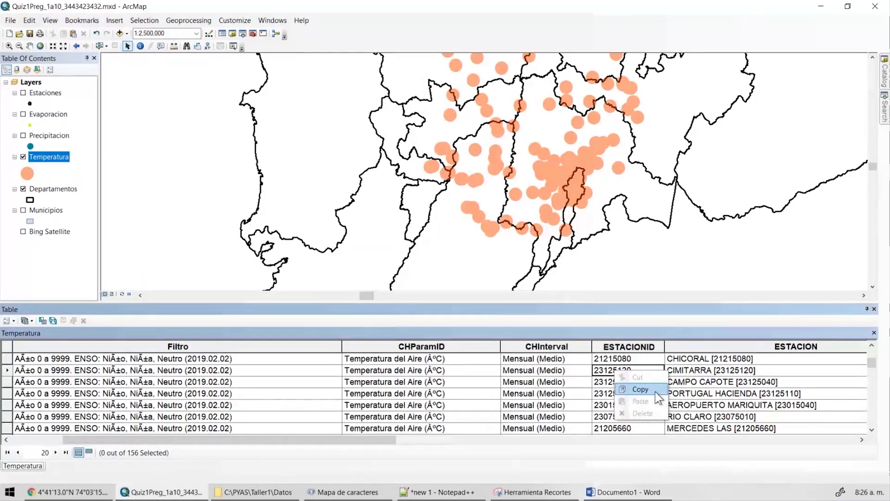
key(alt+Tab)
key(alt+Tab)
right_click(619, 387)
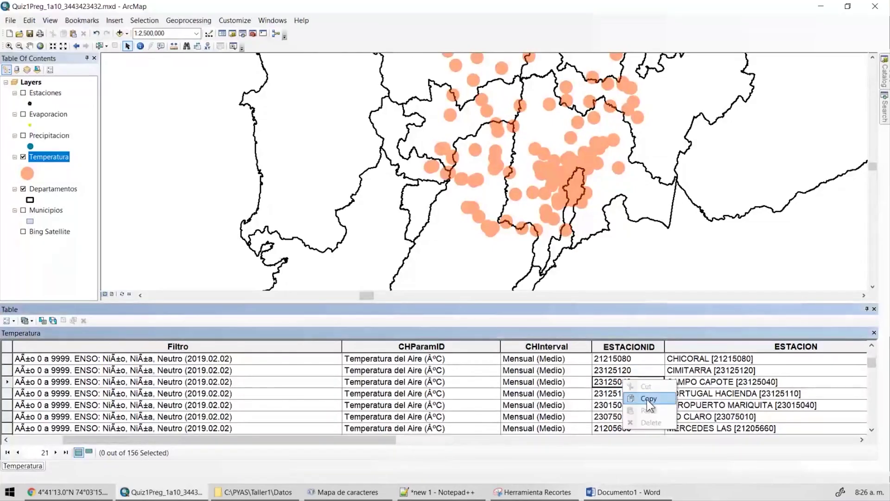
click(647, 400)
key(alt+Tab)
text(23125040)
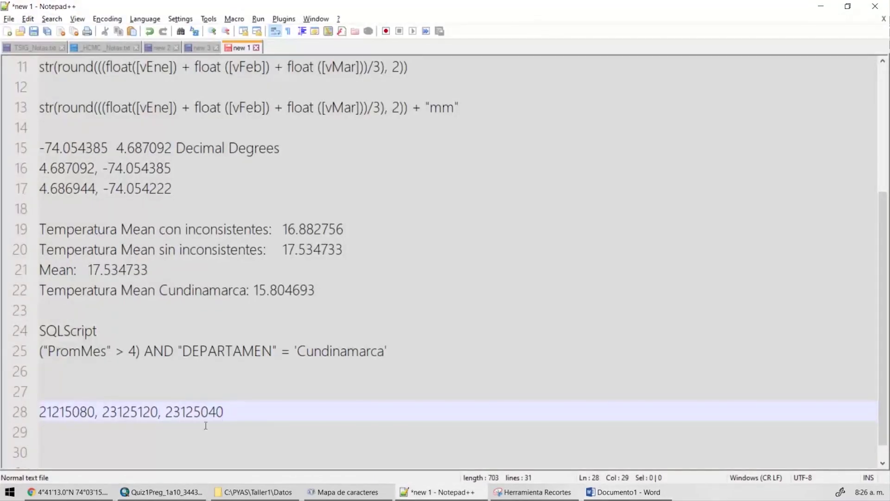
Wrap station IDs 21215080, 23125120 and 23125040 in single quotes.
key(shift+Home)
key(Left)
text(')
key(ctrl+Right)
text(')
key(ctrl+Right)
text(', )
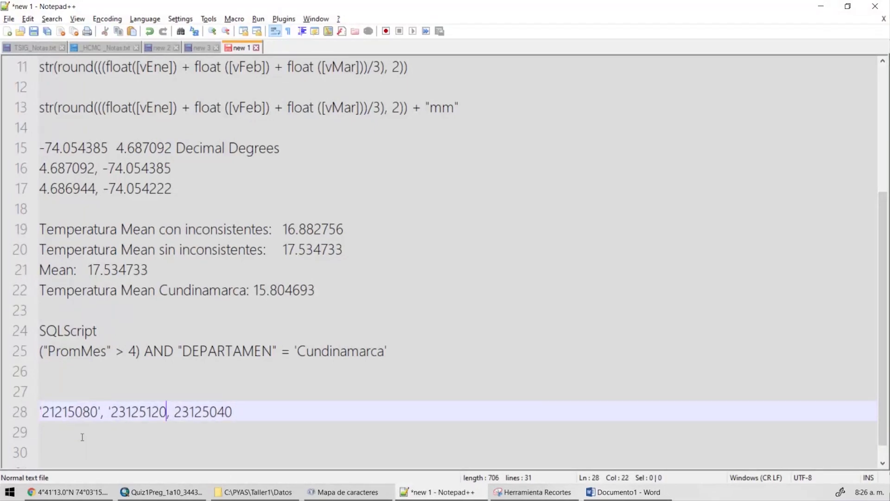
text(')
key(ctrl+Right)
text(')
key(End)
text(')
key(alt+Tab)
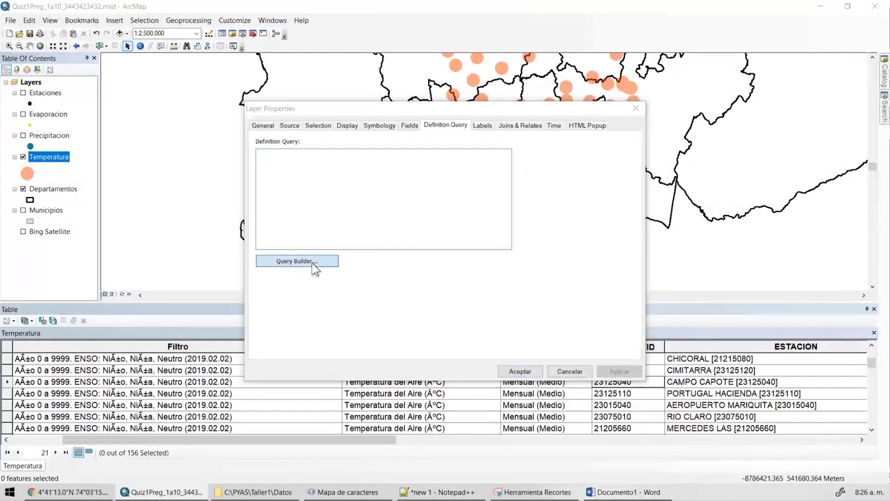
Start the query ESTACIONID = '21215080' OR, pasting the station ID from the notes.
click(297, 260)
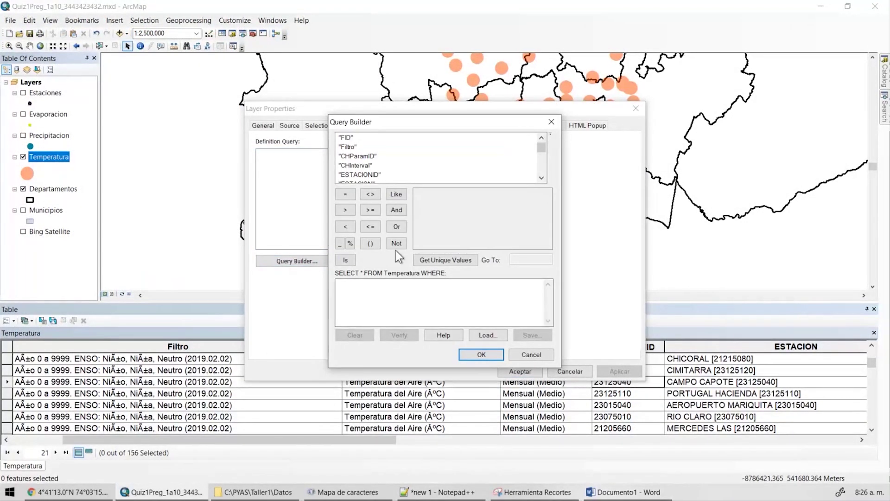
double_click(360, 174)
click(345, 194)
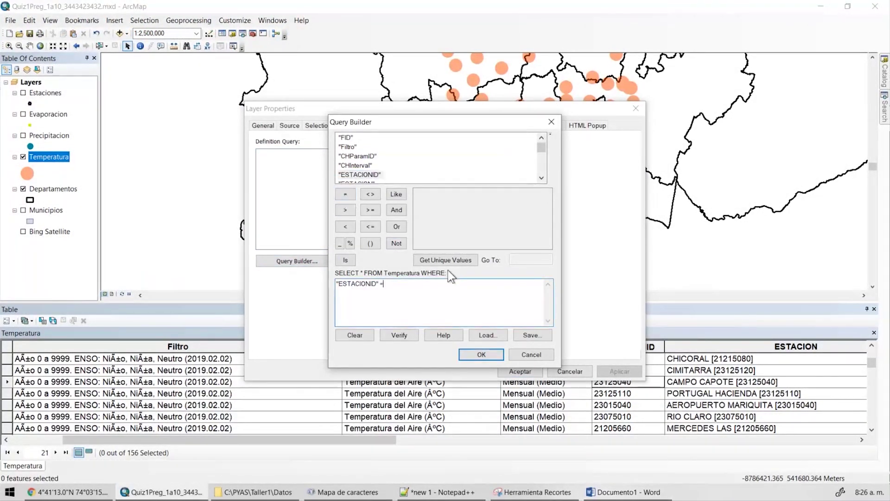
click(440, 260)
key(alt+Tab)
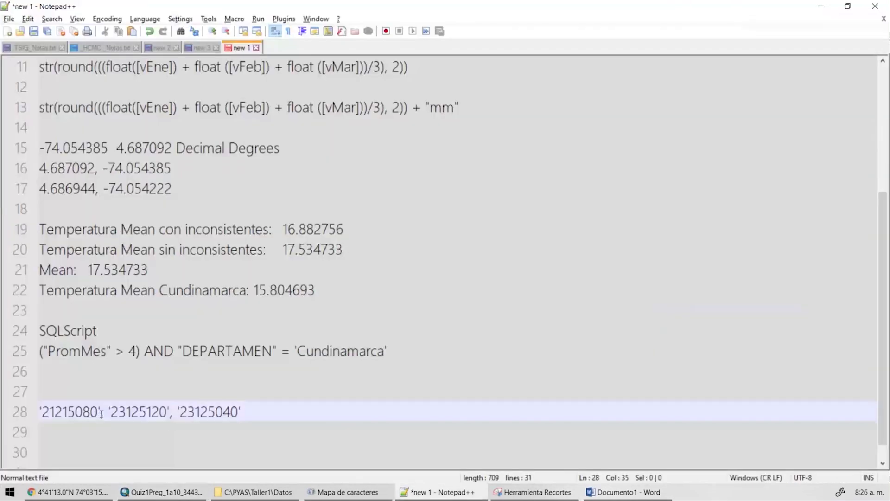
drag(101, 413, 40, 413)
key(ctrl+c)
key(alt+Tab)
click(442, 293)
key(ctrl+v)
text(OR)
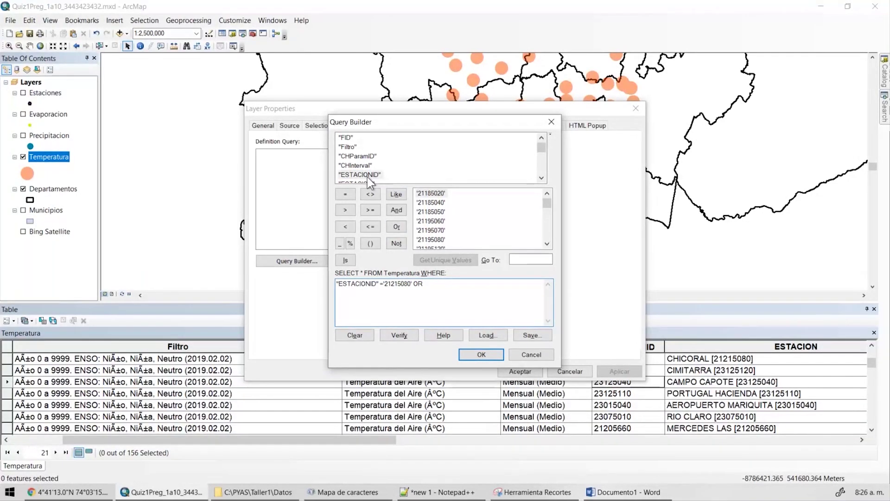
Add the second clause ESTACIONID = '23125120' OR to the expression.
double_click(366, 175)
click(347, 195)
key(alt+Tab)
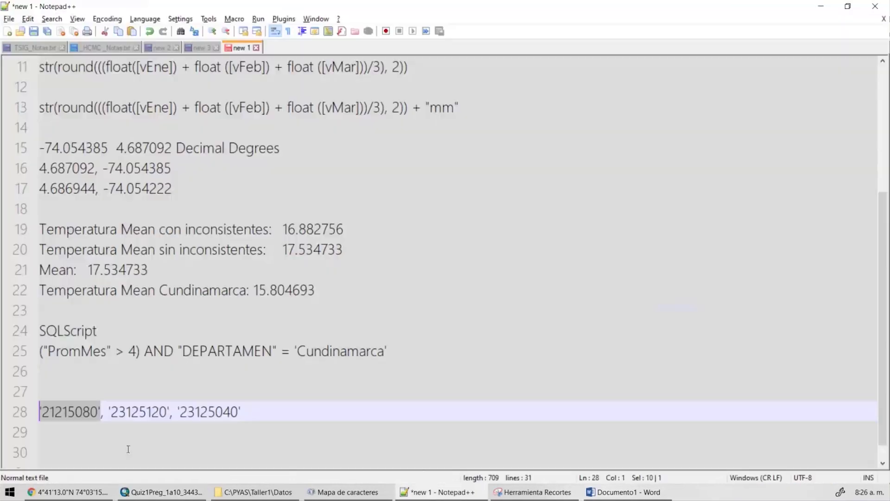
drag(109, 411, 168, 412)
key(ctrl+c)
key(alt+Tab)
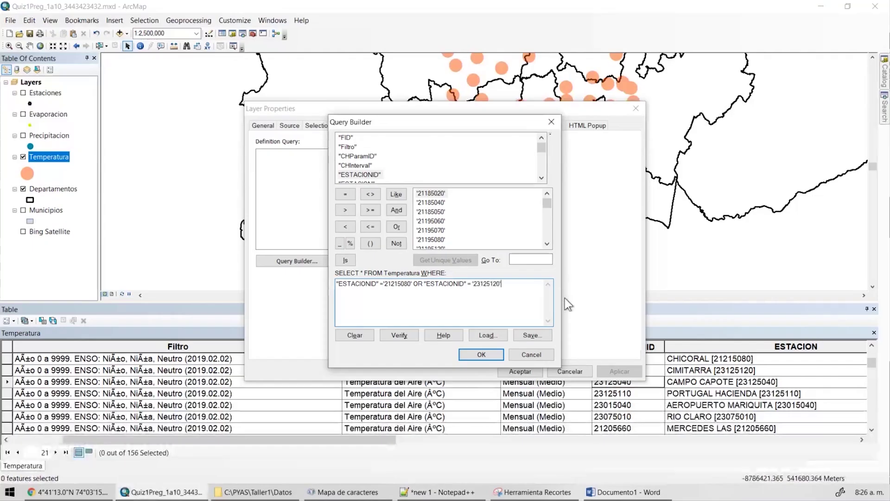
key(ctrl+v)
text(OR)
Add the third ESTACIONID clause for station '23125040' from the notes.
click(397, 226)
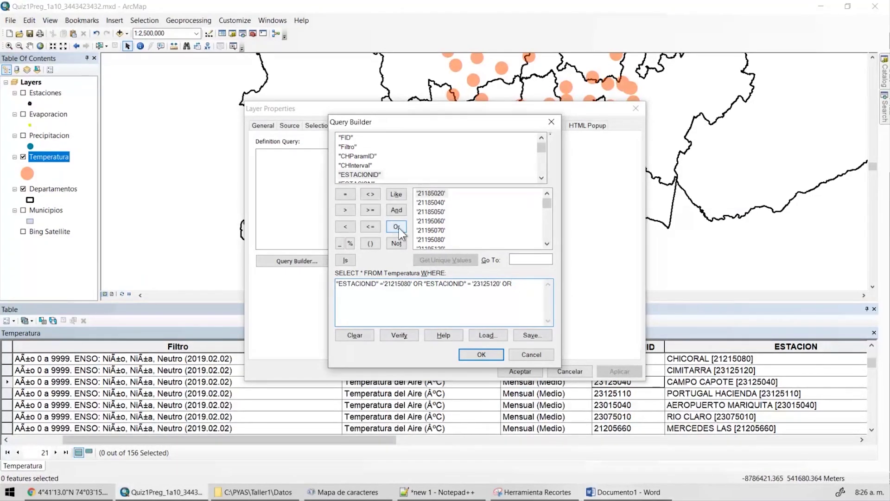
double_click(357, 175)
key(alt+Tab)
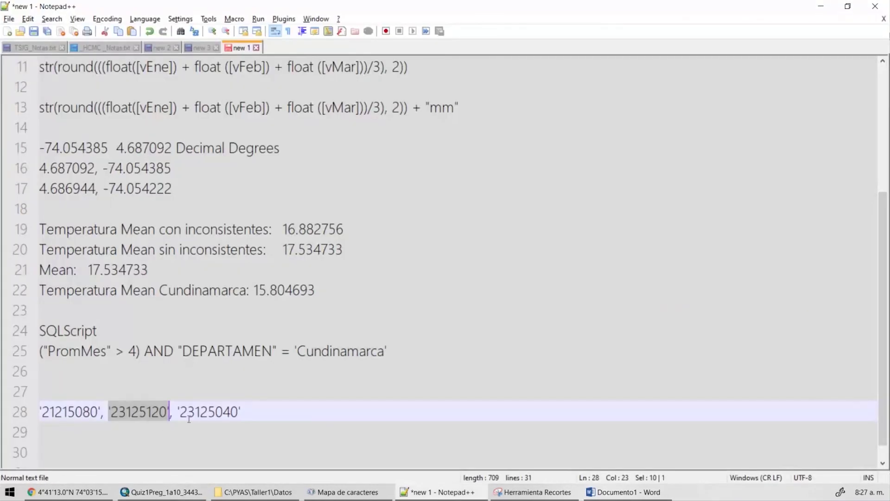
drag(178, 412, 247, 418)
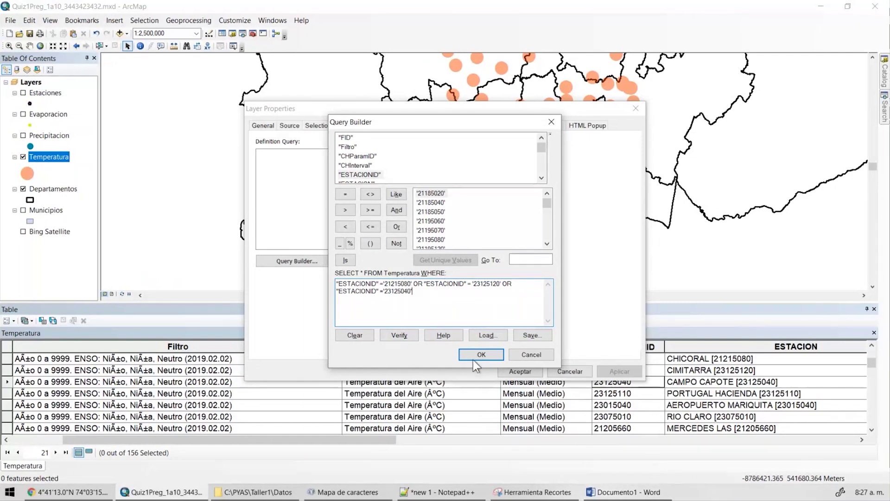
Verify the three-station query, accept it, and apply it to the Temperatura layer.
click(490, 353)
click(494, 287)
click(489, 354)
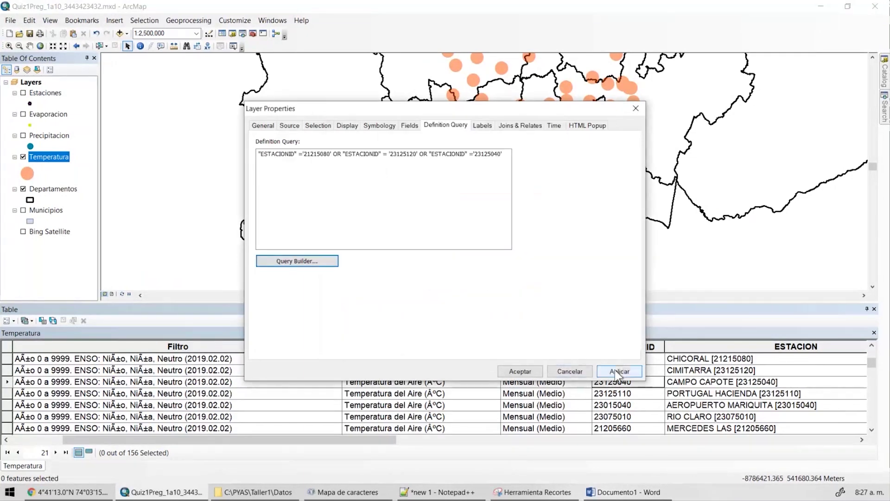
click(620, 371)
click(521, 369)
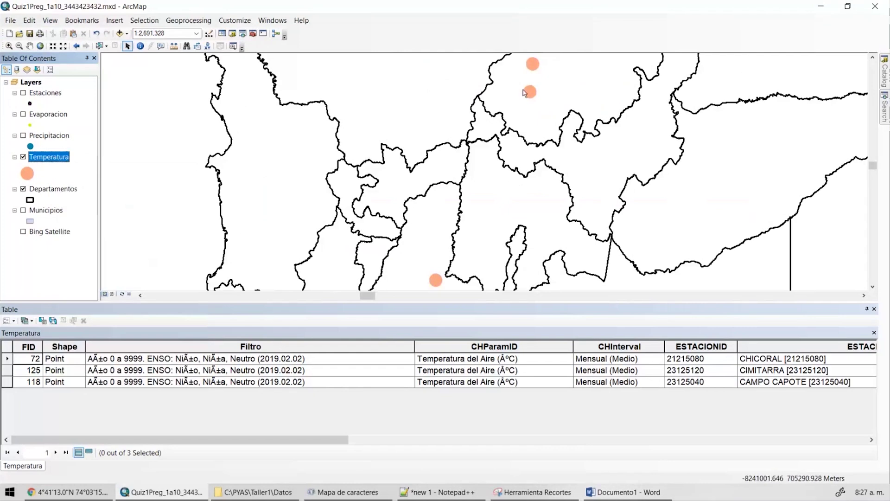
Check the PromMes field statistics for the three filtered stations.
drag(305, 439, 820, 440)
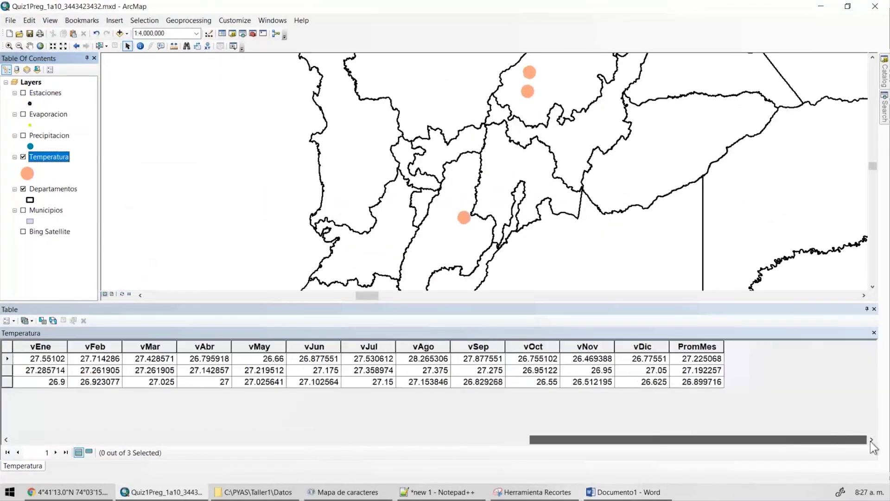
right_click(696, 346)
click(733, 262)
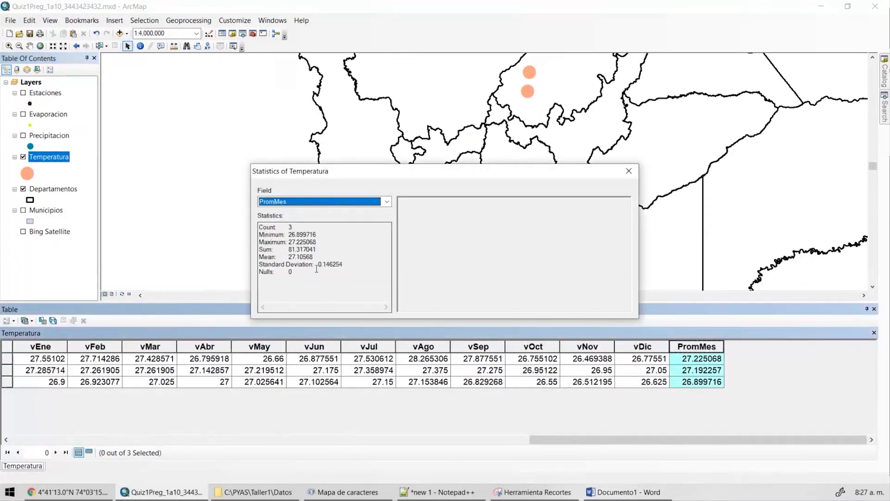
click(629, 171)
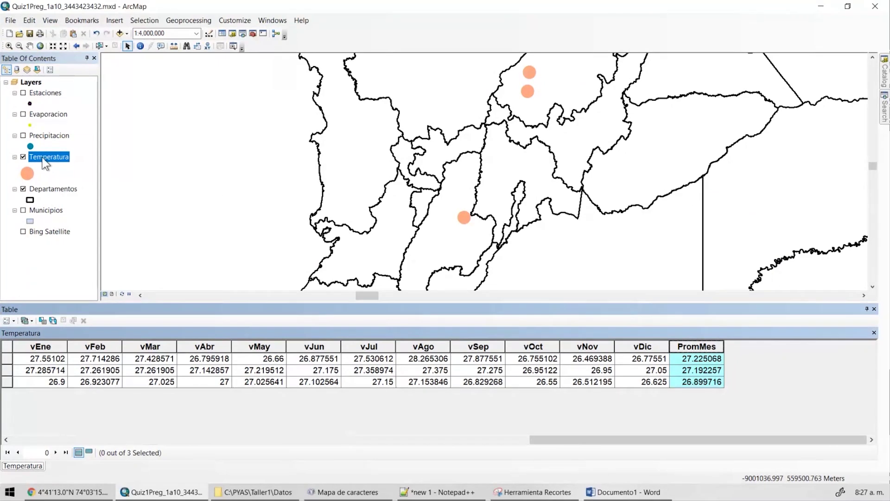
Save the three-station ESTACIONID OR query on line 30 of the Notepad++ notes.
double_click(46, 157)
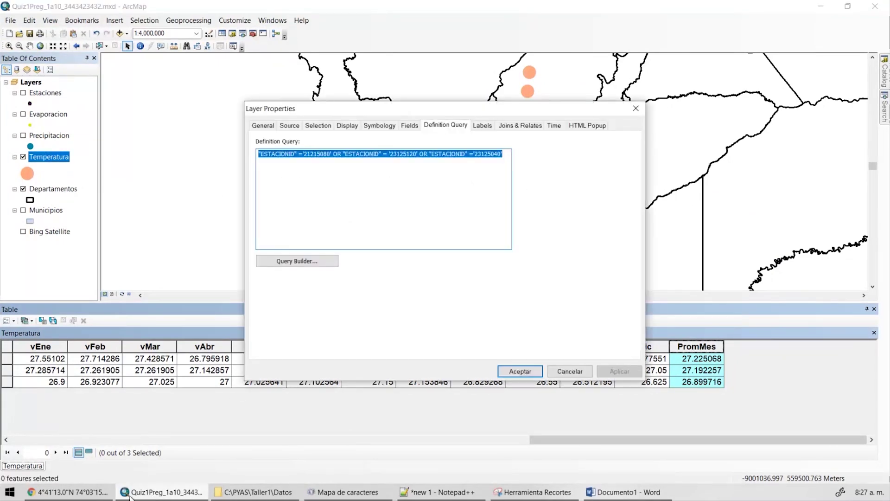
key(alt+Tab)
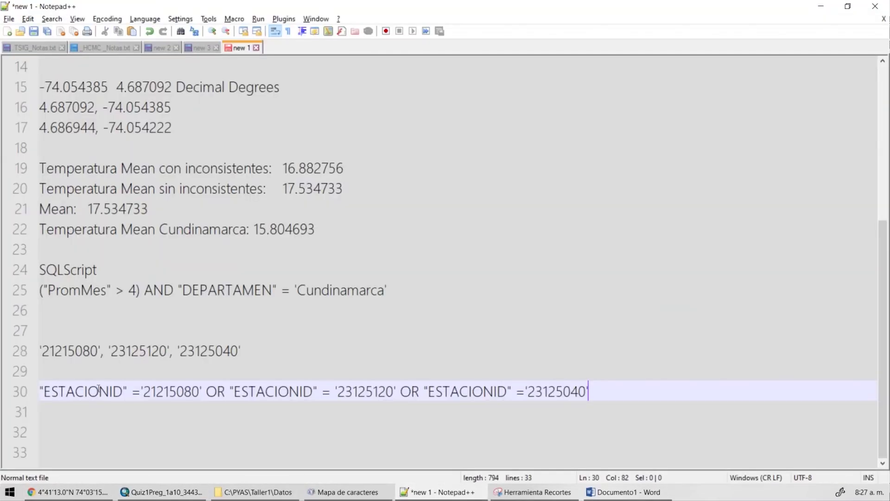
double_click(98, 389)
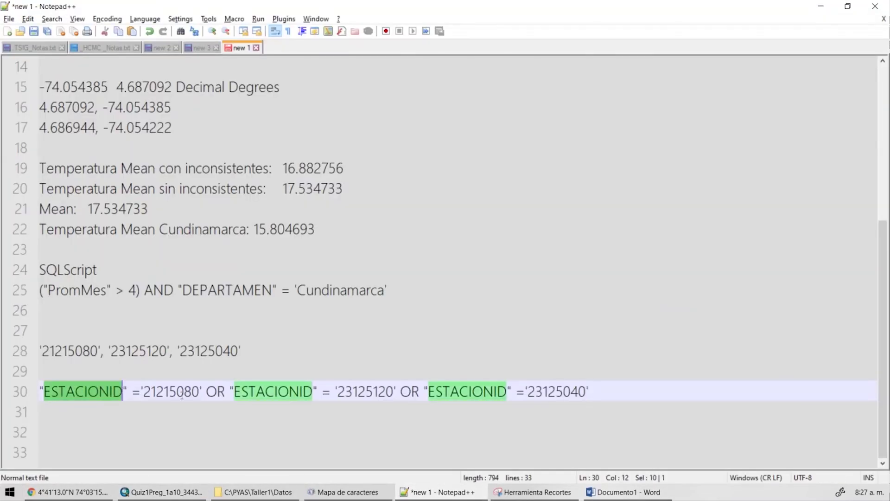
double_click(216, 391)
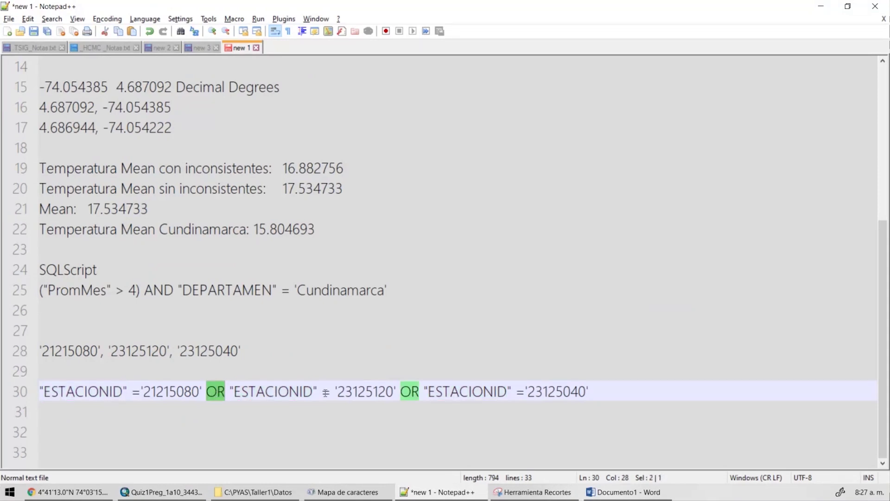
key(End)
key(shift+Home)
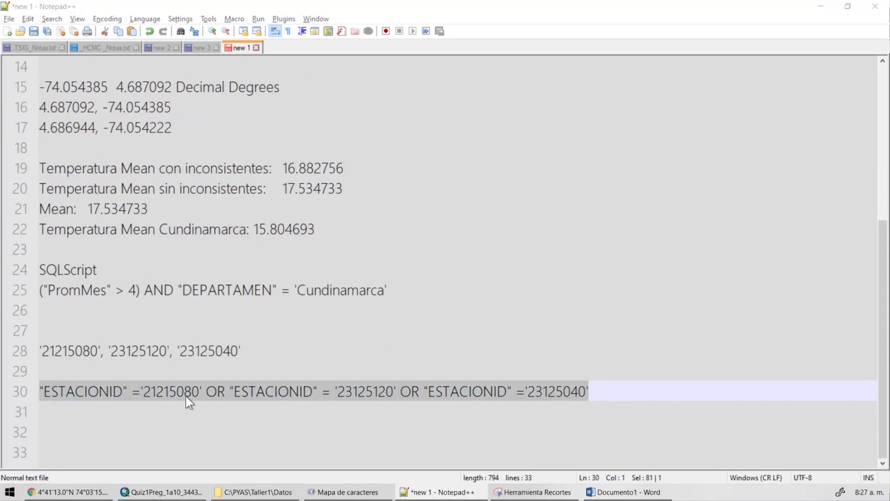
key(ctrl+c)
key(alt+Tab)
Replace the expression with "ESTACIONID" in ('21215080', '23125120', '23125040').
click(311, 263)
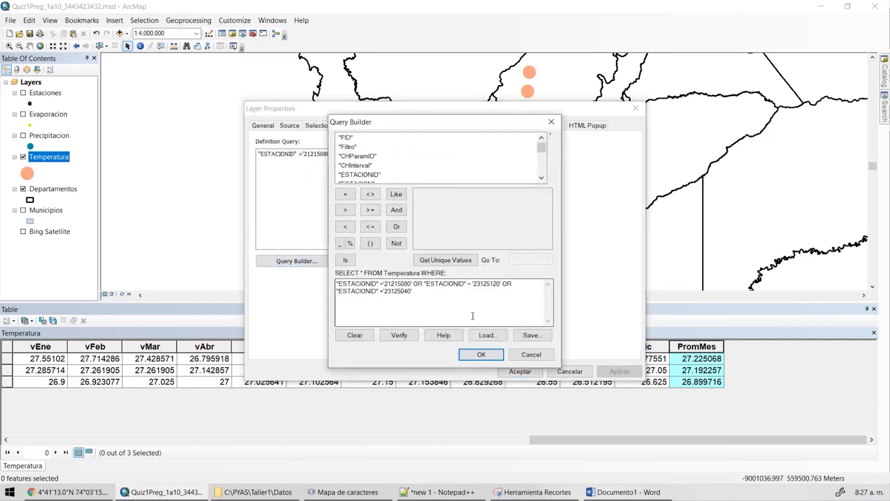
key(ctrl+a)
key(Delete)
double_click(364, 175)
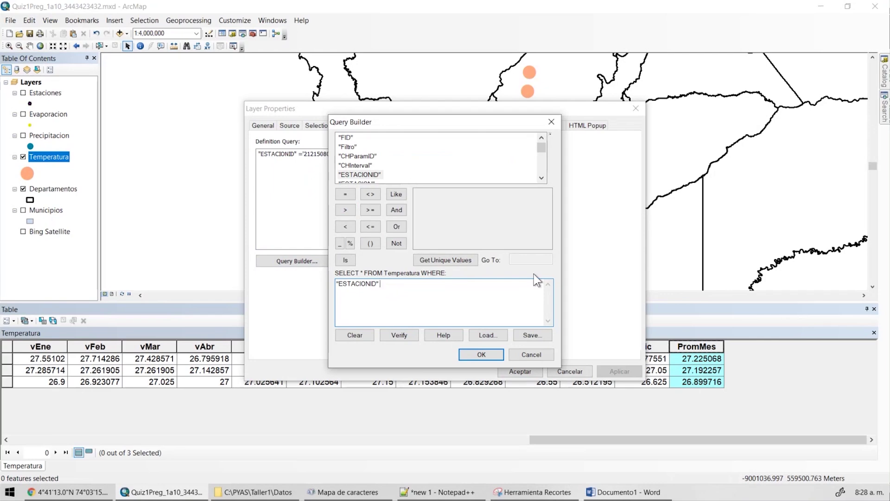
text(in ()
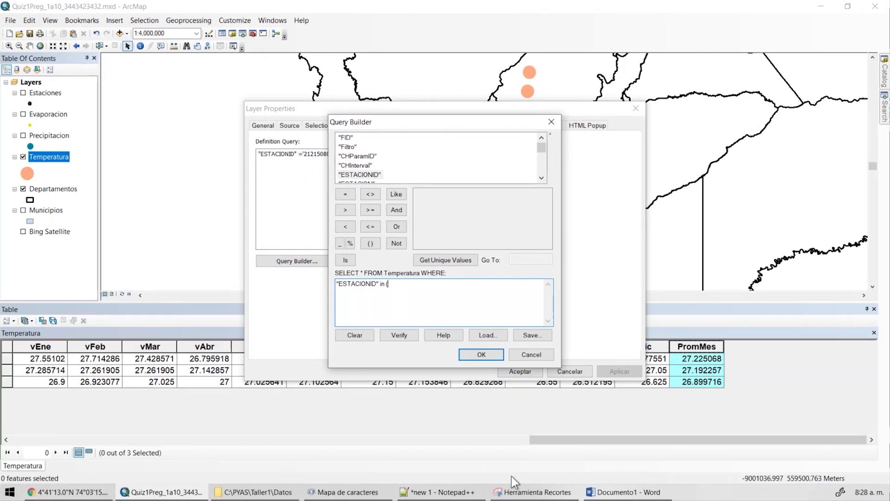
click(460, 495)
key(ctrl+c)
key(alt+Tab)
key(ctrl+v)
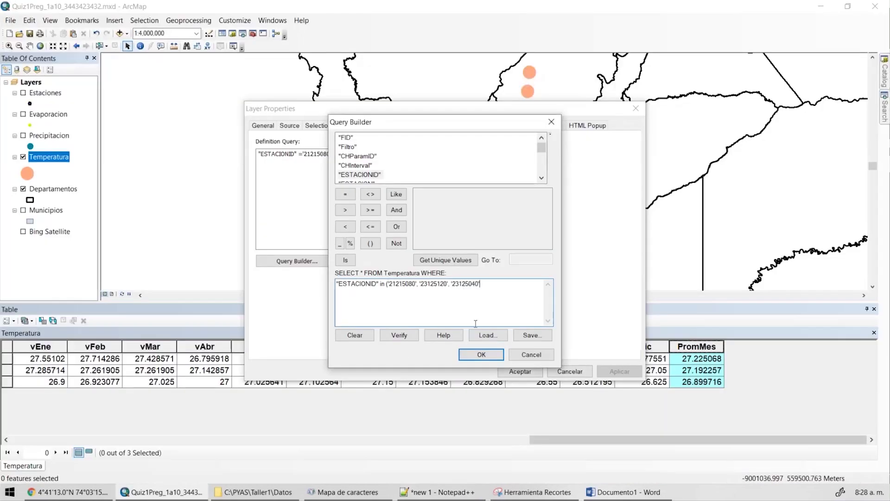
text())
Paste the IN expression onto line 32 of the notes, below the OR query.
key(ctrl+a)
key(alt+Tab)
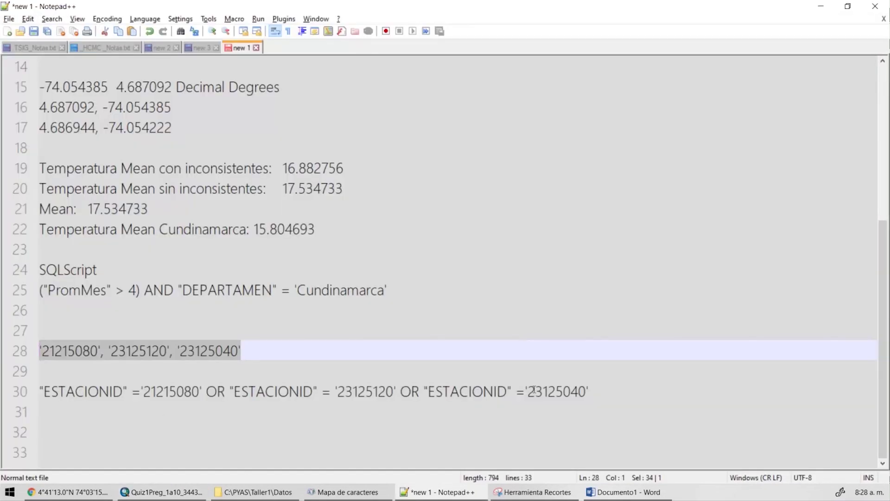
click(618, 394)
key(Return)
key(ctrl+v)
click(618, 394)
key(Return)
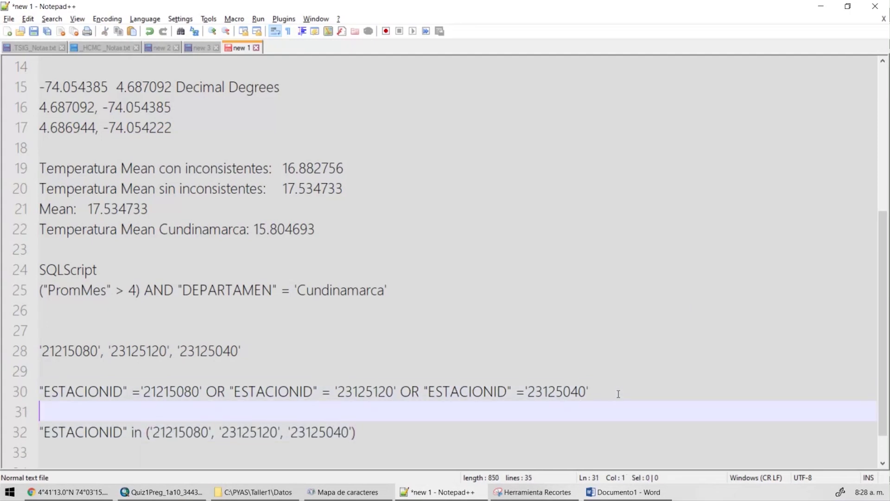
scroll(556, 436, down, 1)
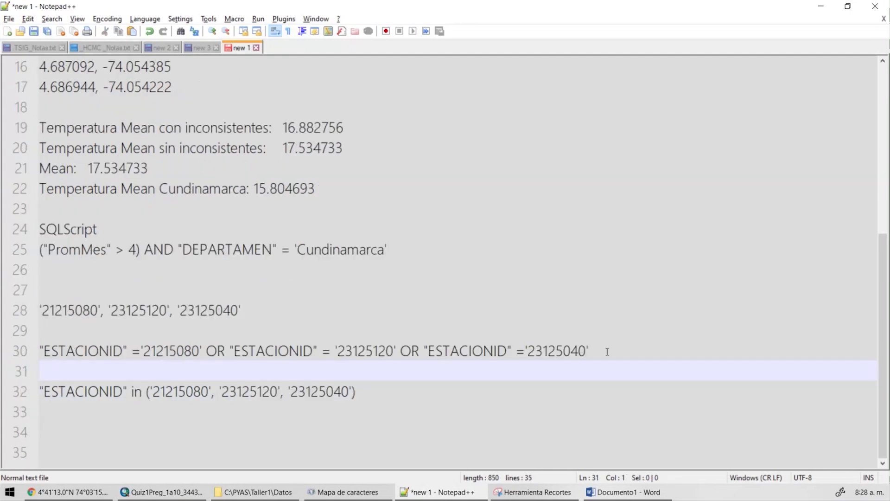
double_click(468, 351)
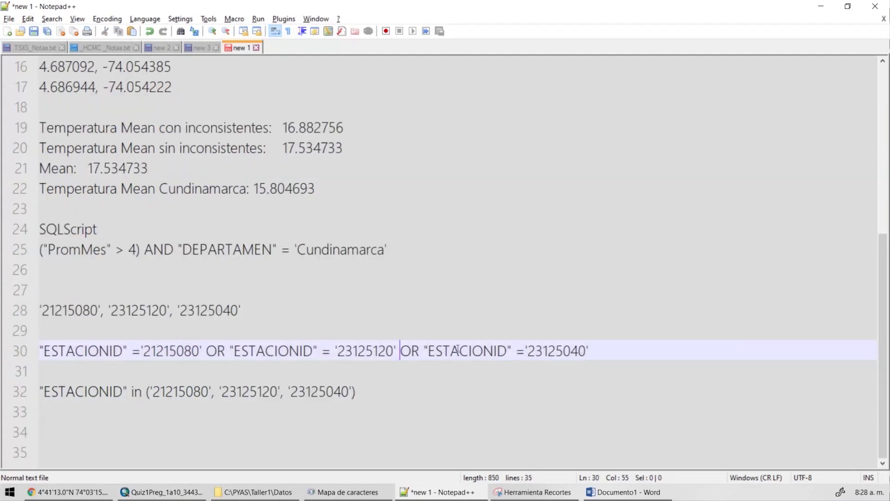
double_click(95, 398)
drag(134, 390, 143, 391)
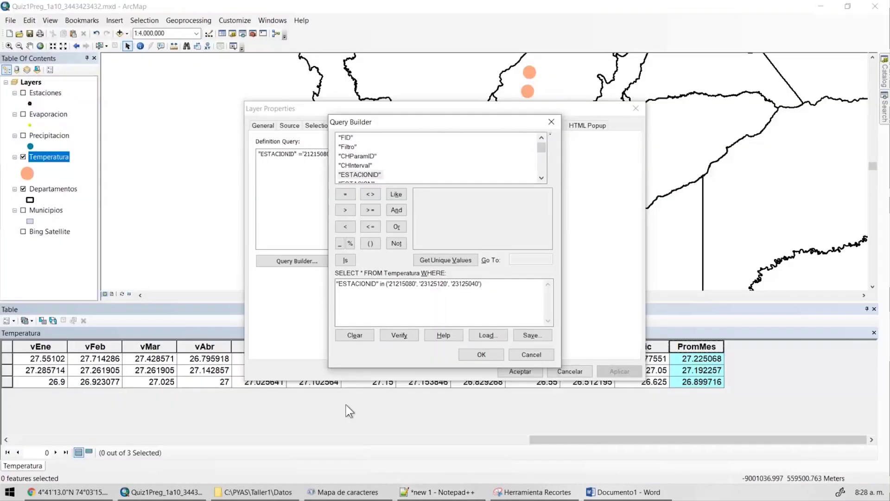
Verify and accept the IN expression, applying it to the Temperatura layer.
click(400, 337)
click(476, 295)
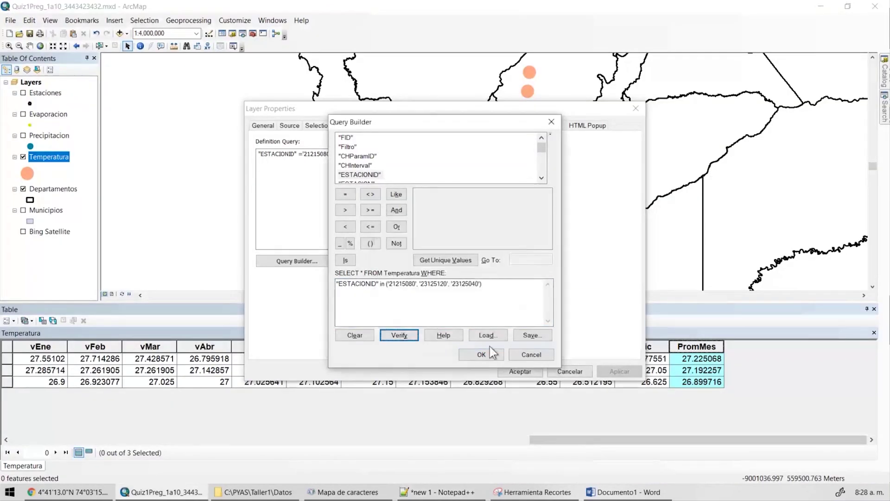
click(481, 355)
click(520, 371)
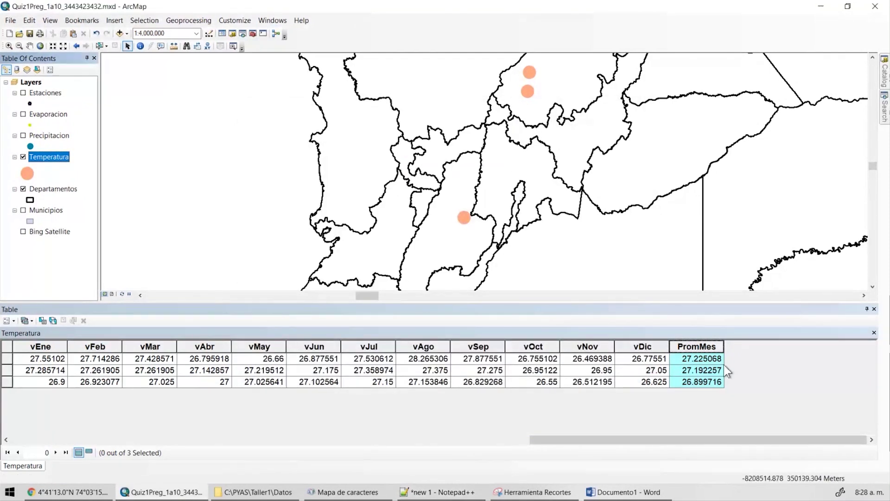
Show the PromMes statistics again for the three stations.
right_click(697, 349)
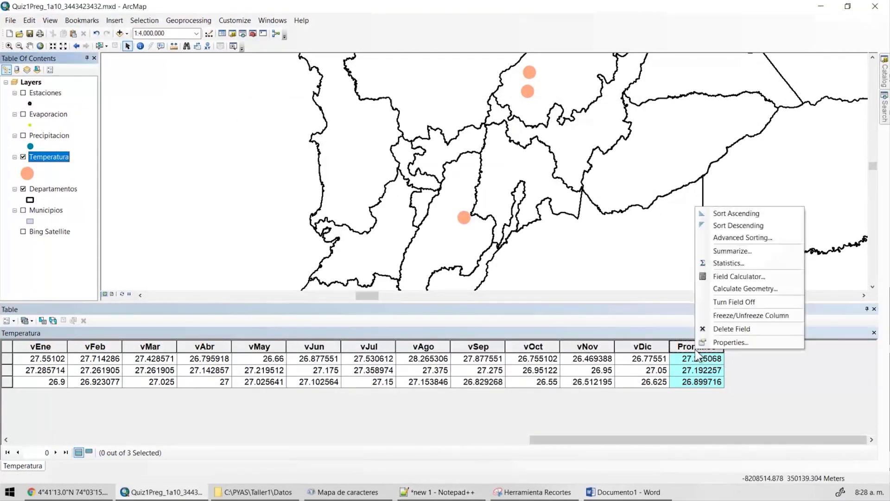
click(722, 265)
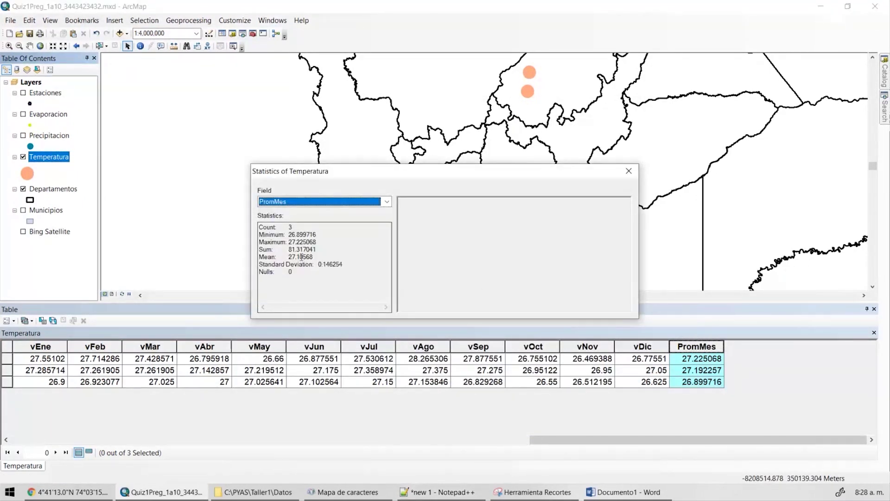
click(625, 175)
Select and review the IN and OR query lines in the notes.
key(alt+Tab)
click(382, 389)
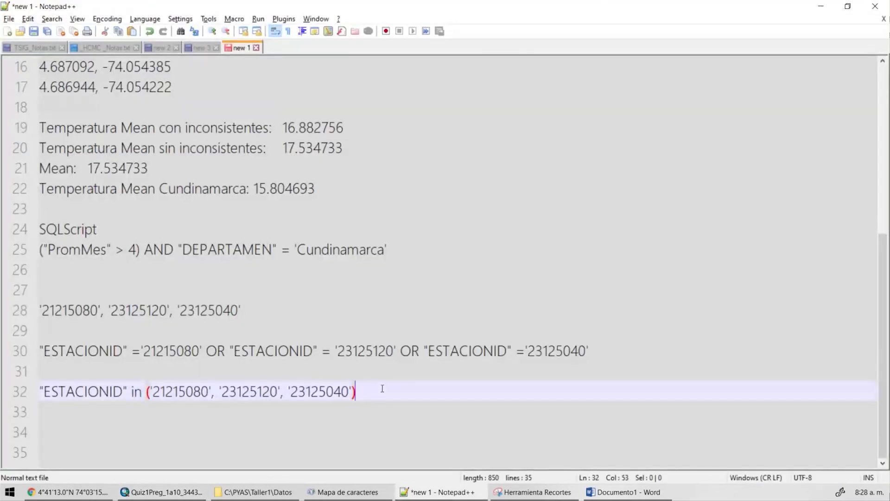
key(Home)
key(shift+End)
key(Up)
key(Up)
key(shift+End)
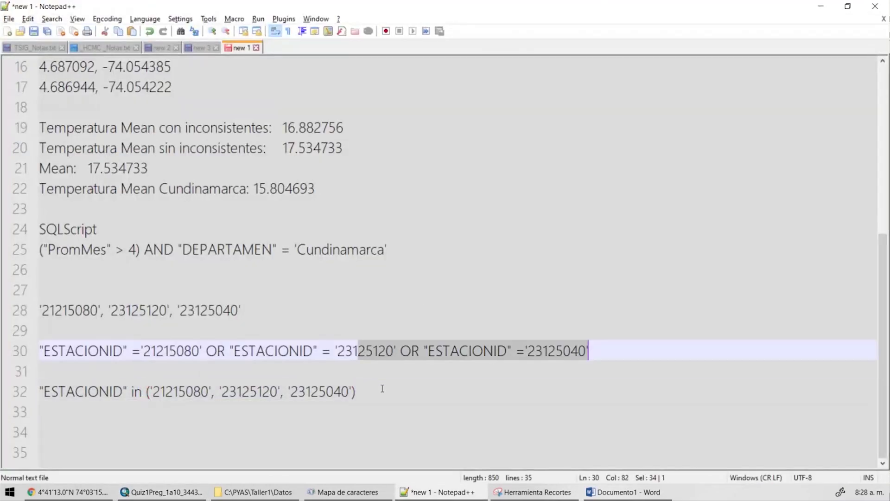
key(Home)
key(shift+End)
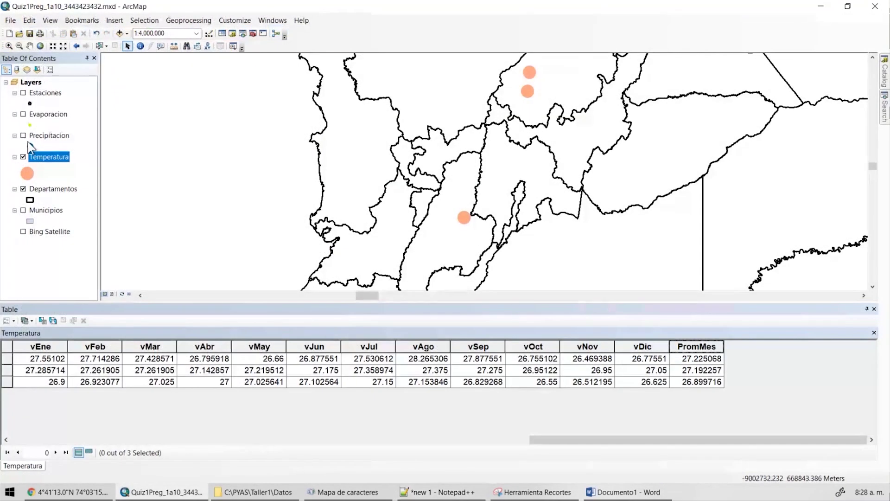
Delete the Temperatura definition query and pan the map to show all 156 stations.
double_click(51, 157)
key(Delete)
click(620, 371)
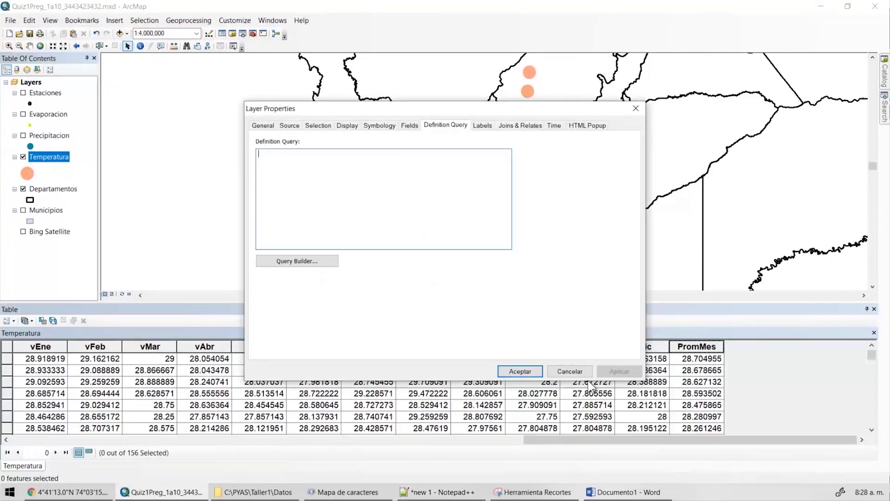
click(519, 371)
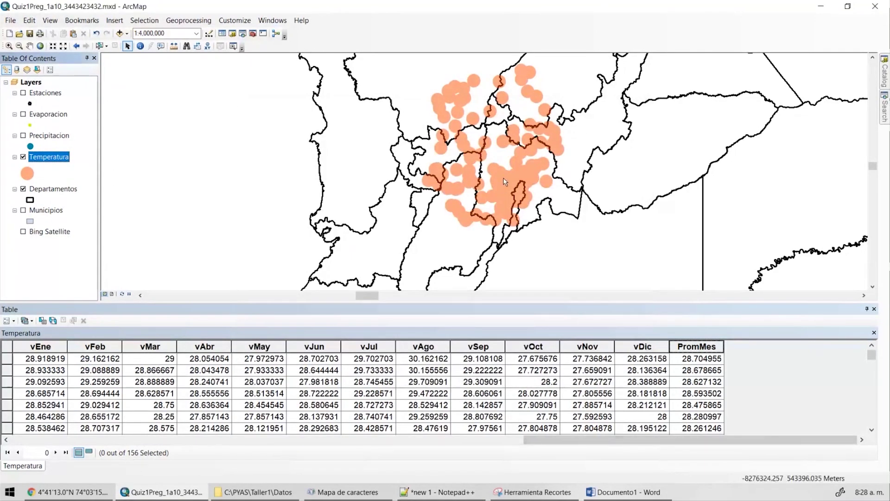
drag(485, 193, 460, 235)
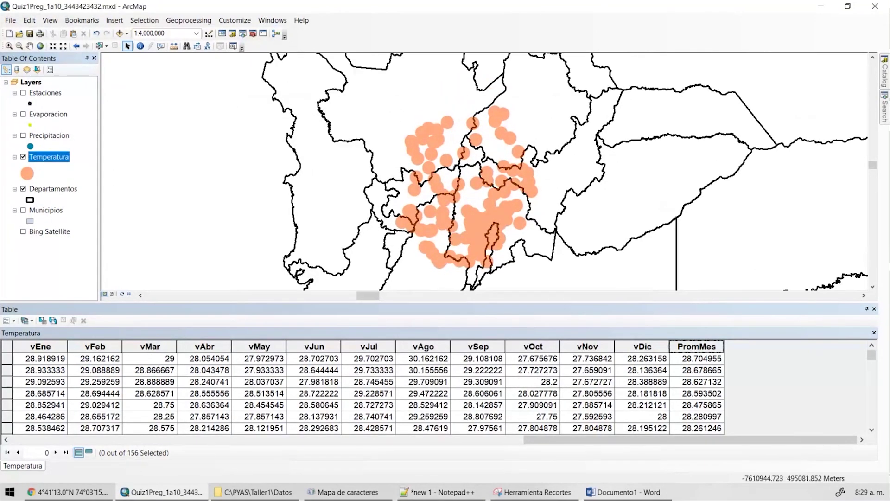